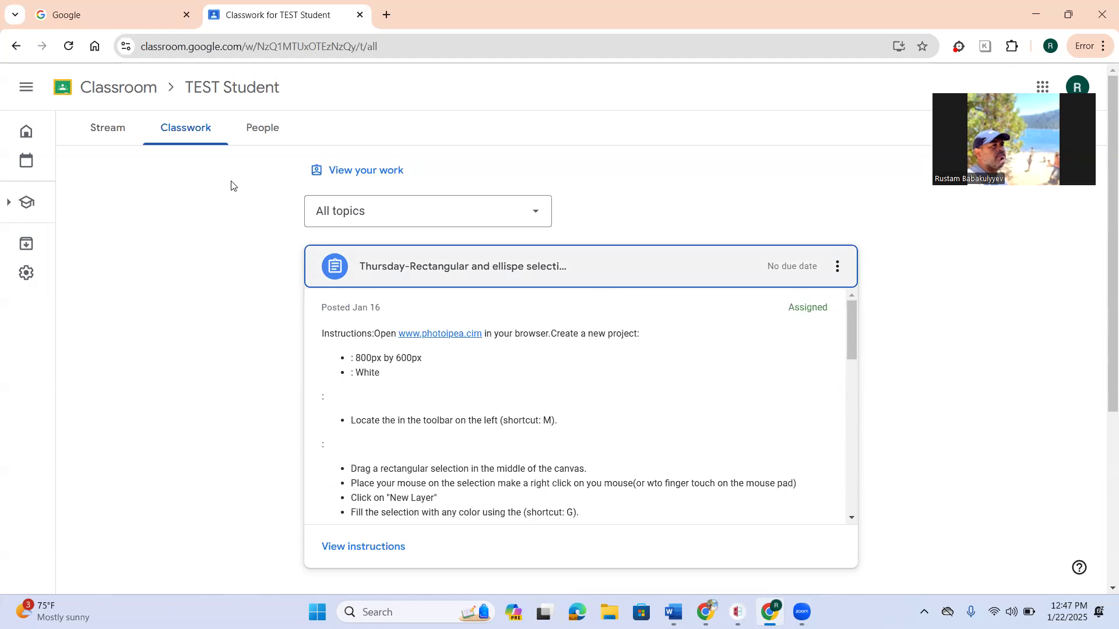
Step: Open the TEST Student class's classwork and expand the Tuesday lasso tools assignment under Week of Jan 21-24
click(148, 99)
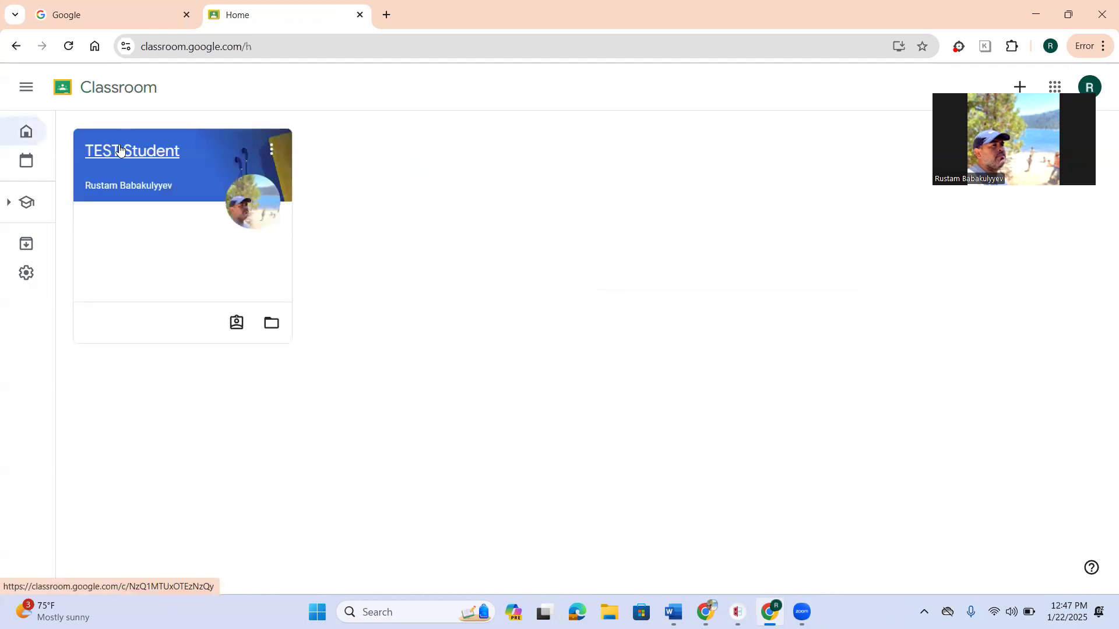
click(119, 148)
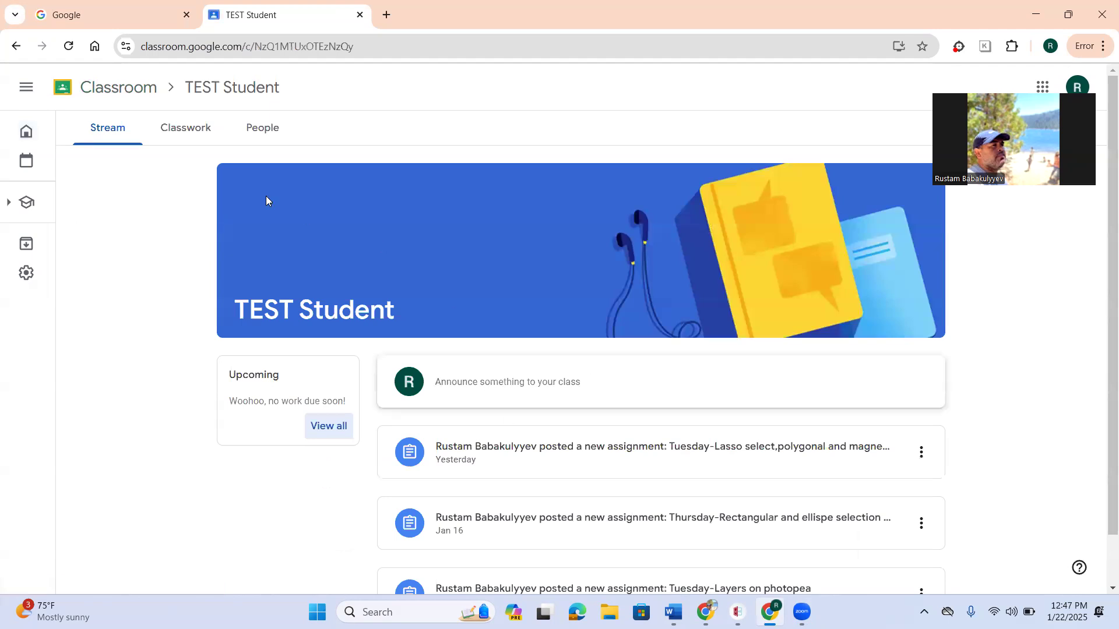
click(190, 124)
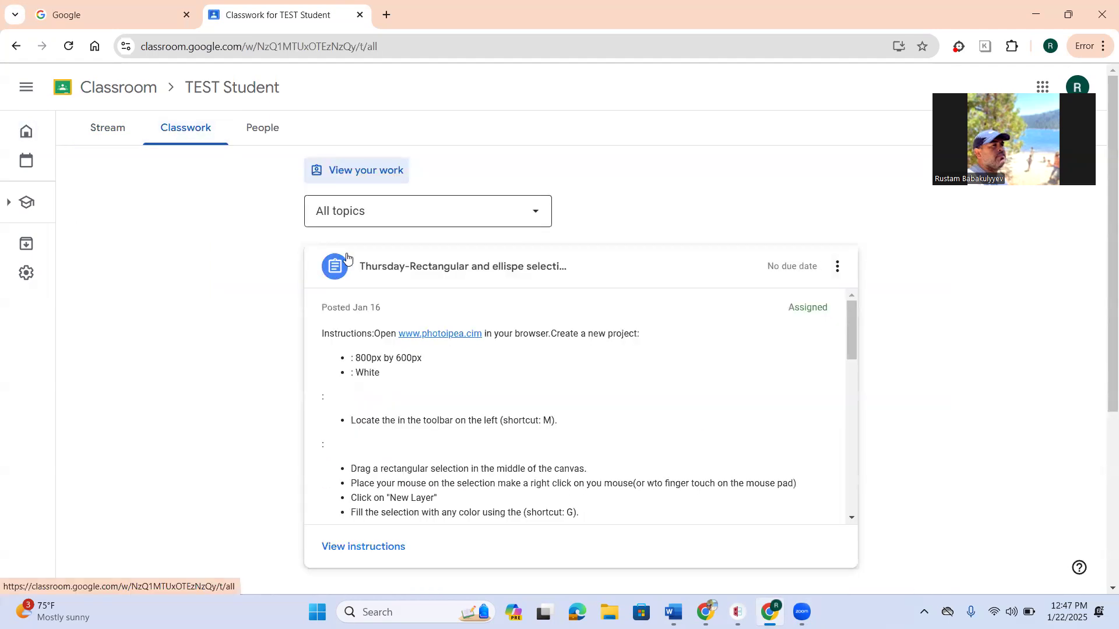
click(379, 268)
click(379, 267)
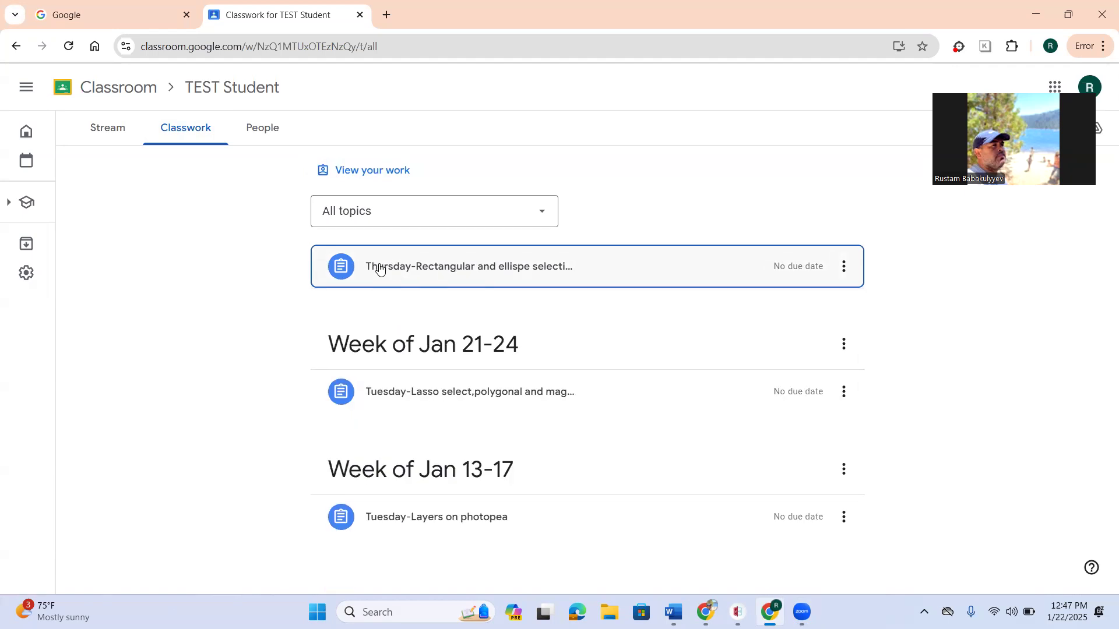
click(444, 403)
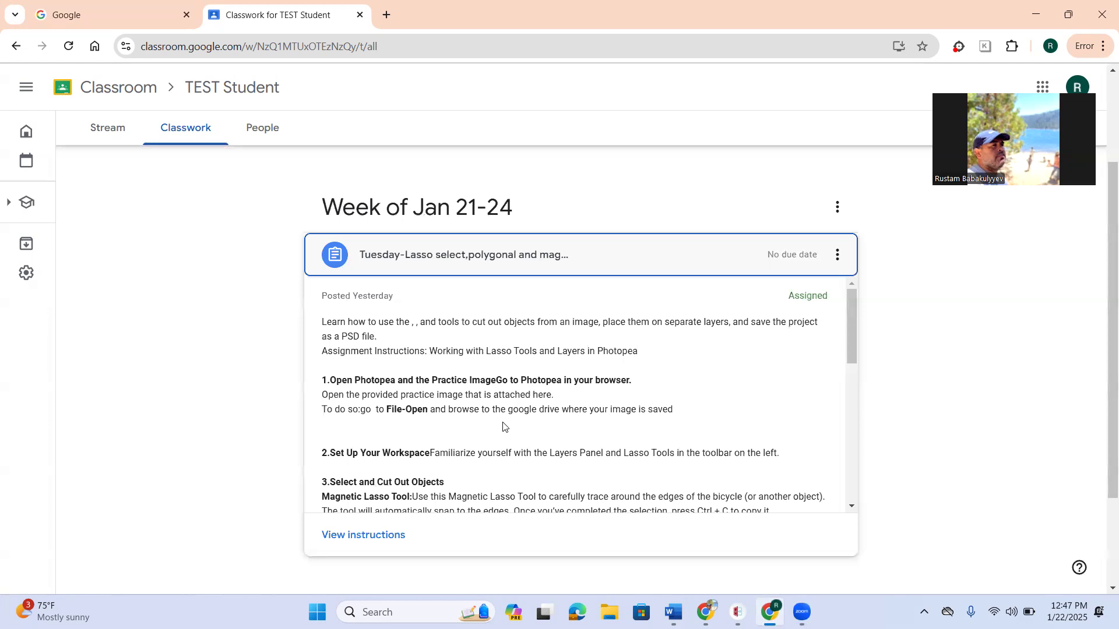
Step: Review the lasso assignment's steps and open its full instructions page
scroll(645, 505, down, 7)
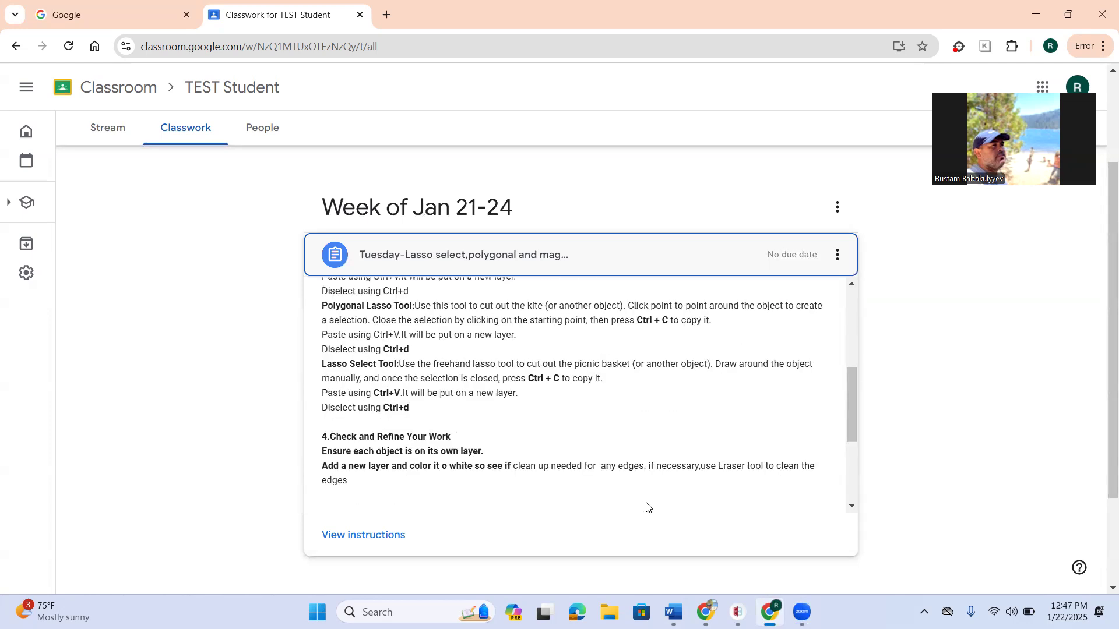
scroll(646, 506, down, 1)
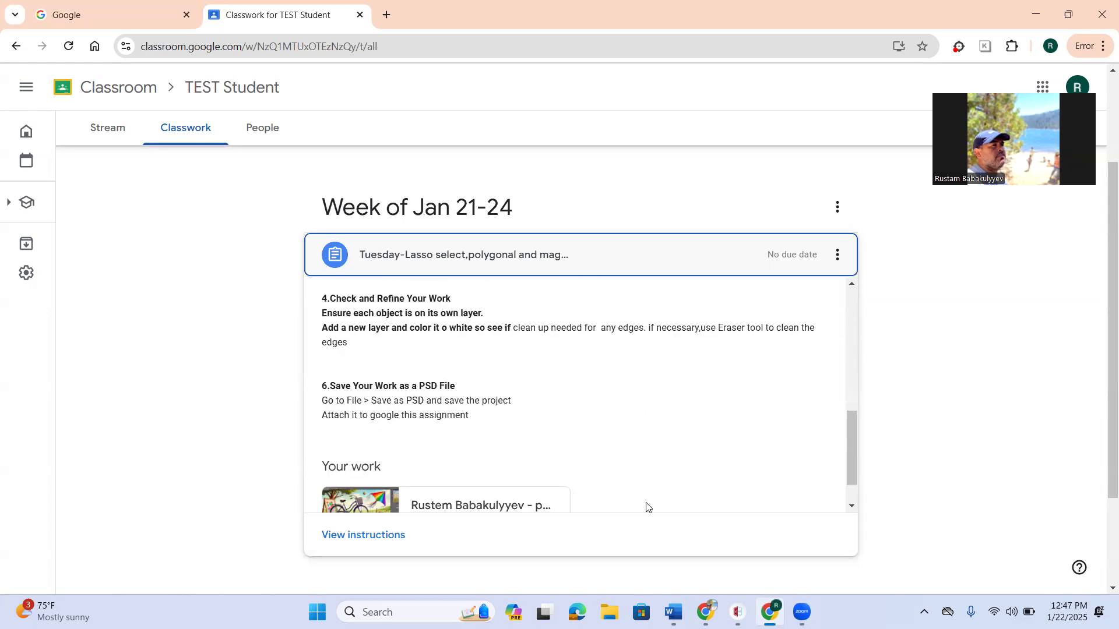
scroll(646, 506, down, 1)
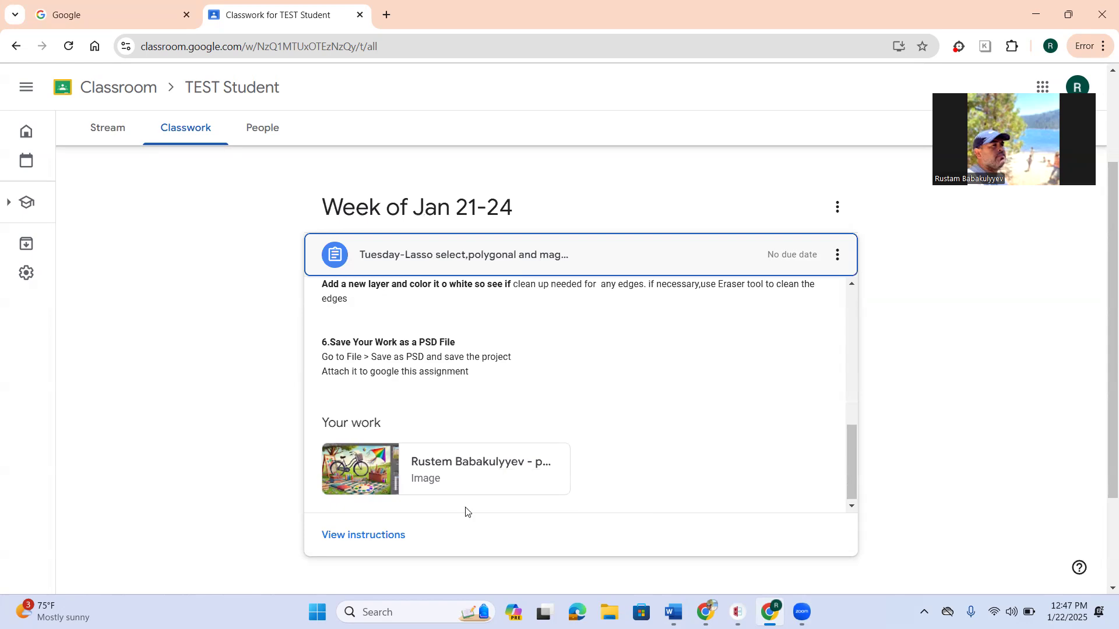
click(391, 526)
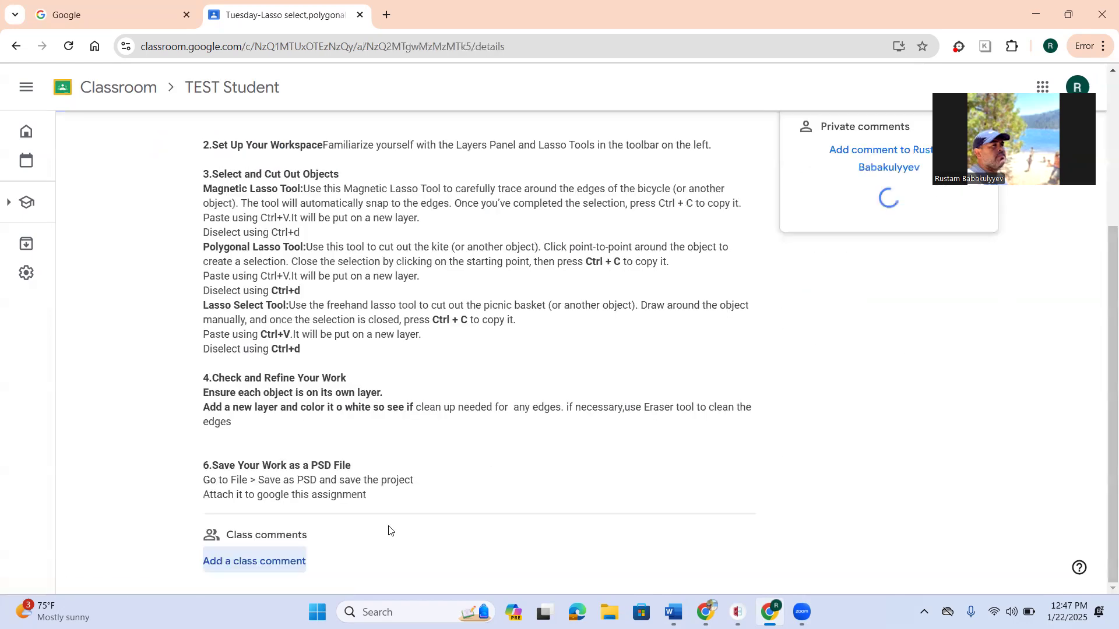
scroll(624, 466, up, 3)
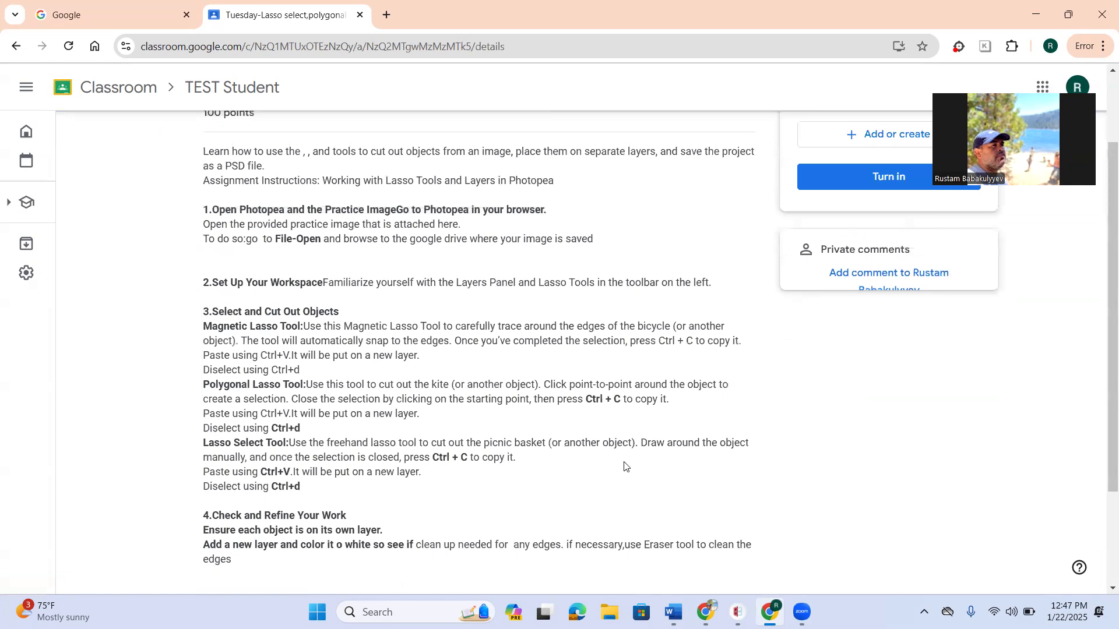
scroll(624, 466, up, 1)
scroll(625, 466, up, 1)
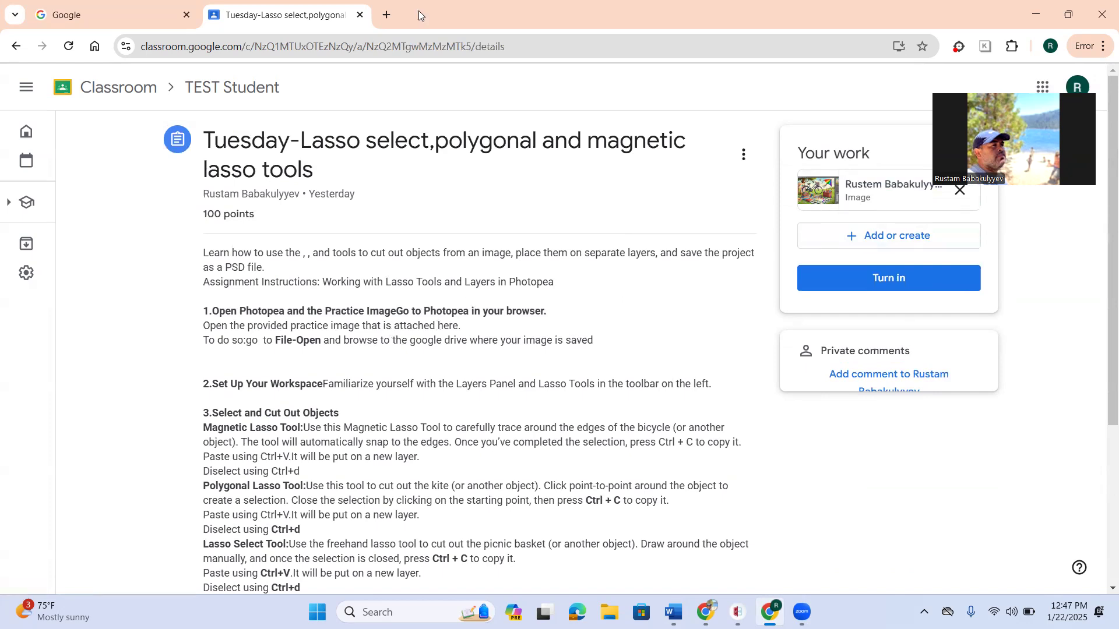
Step: Open photopea.com in a new browser tab and start the photo editor
click(388, 16)
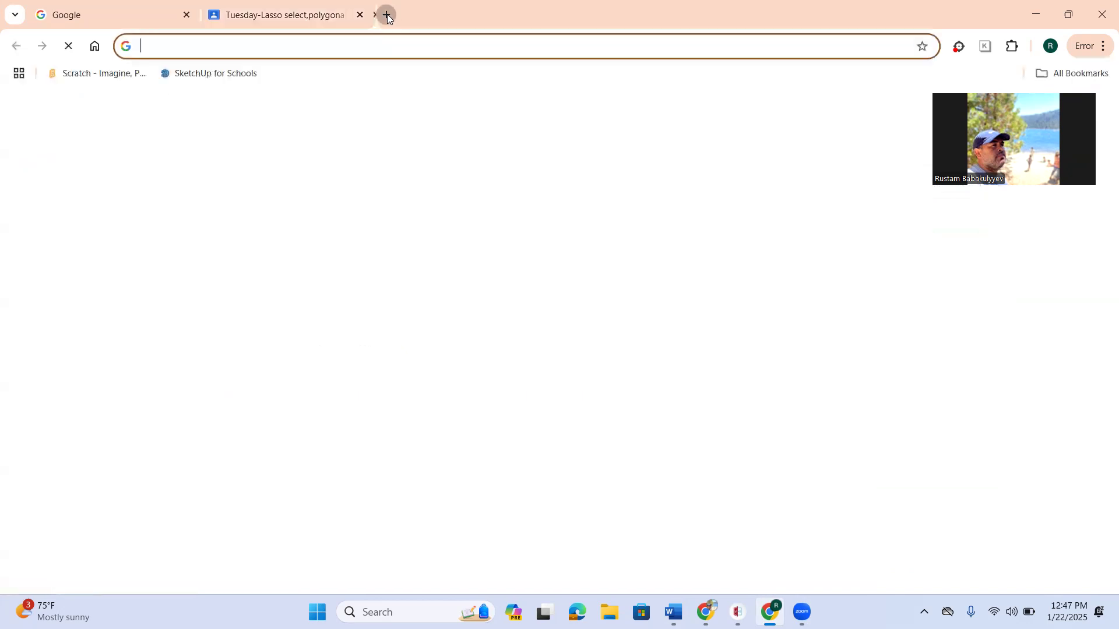
text(pho)
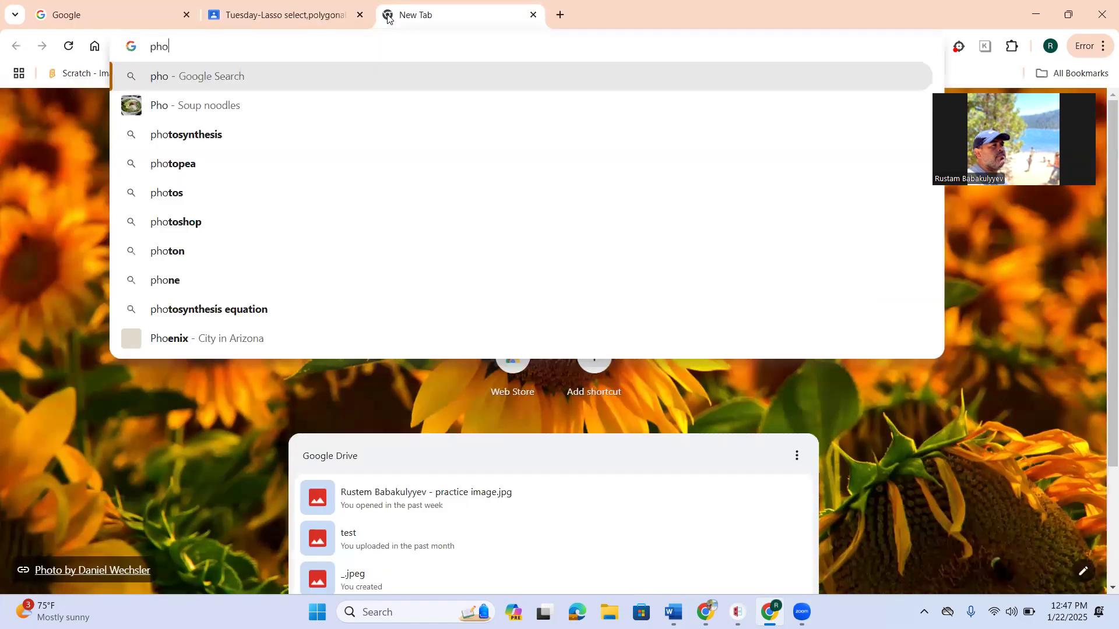
text(topea)
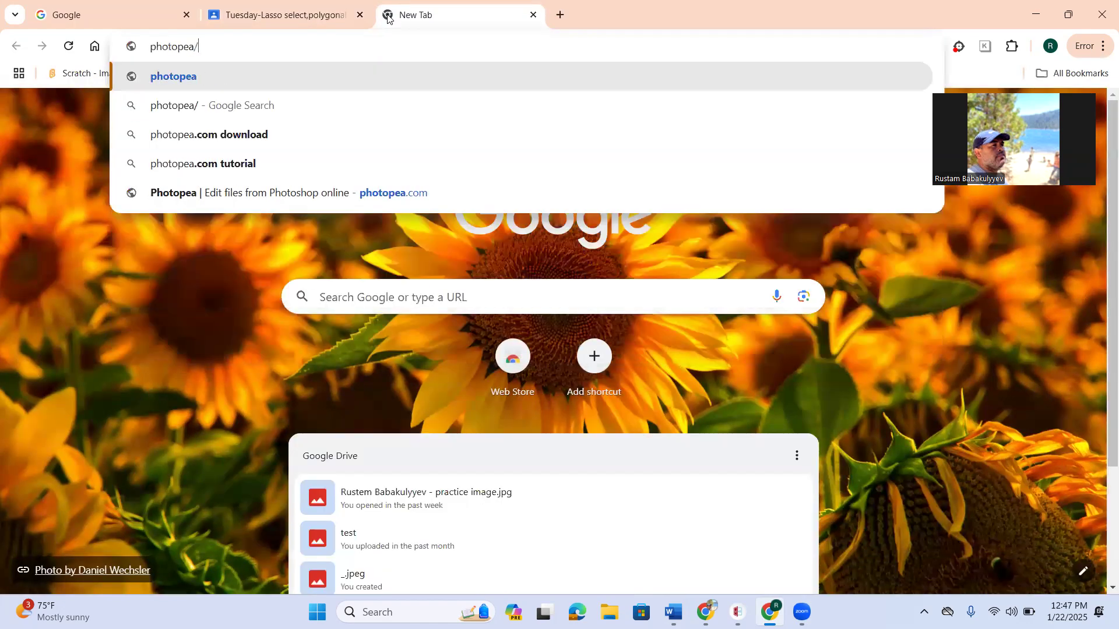
text(.com)
key(Return)
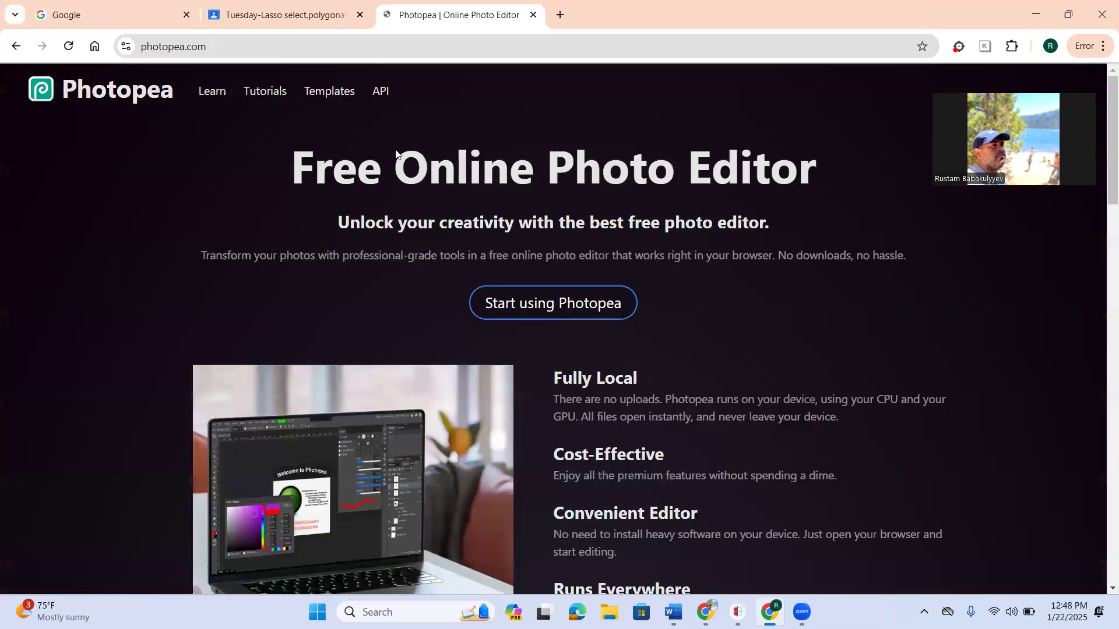
click(503, 303)
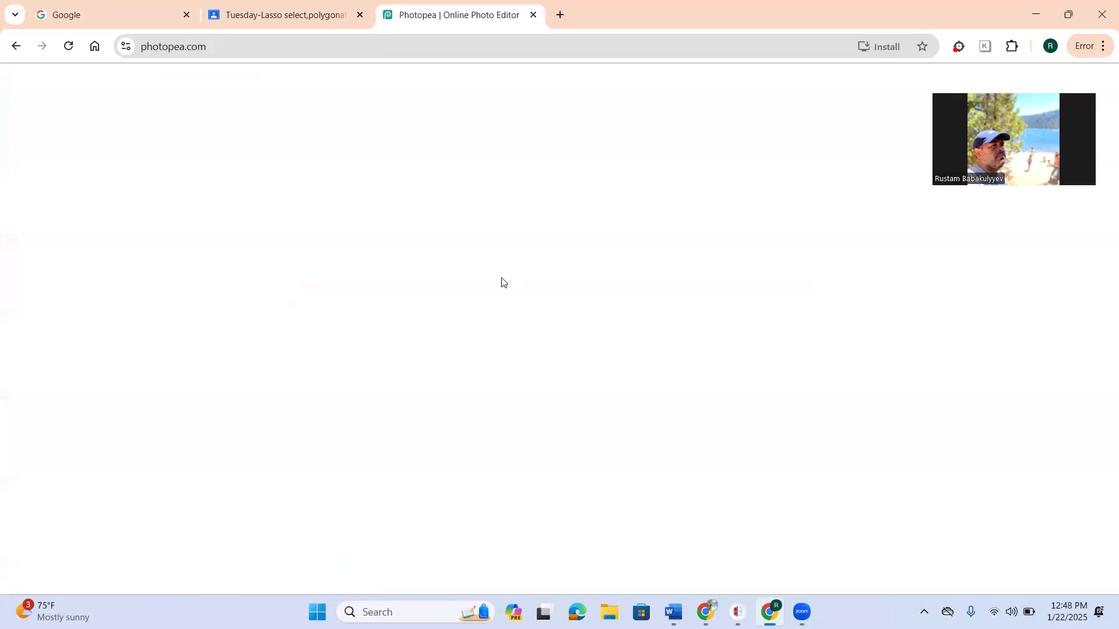
Step: Open the practice image attached to the Classroom assignment and bring it into Photopea as a document
click(314, 19)
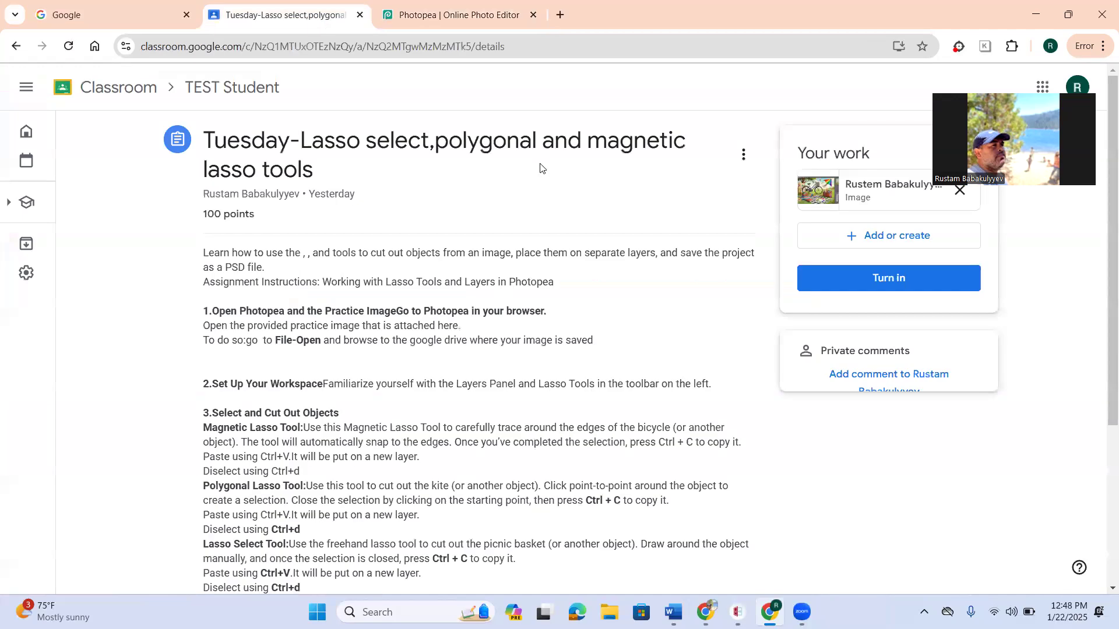
click(827, 200)
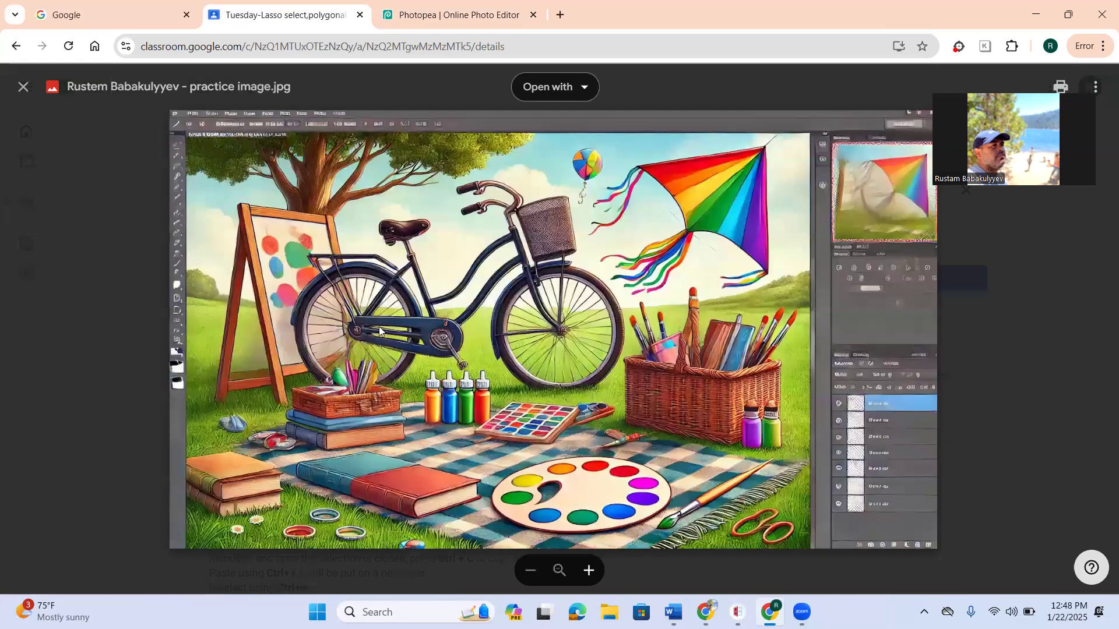
mouse_move(376, 334)
mouse_down()
mouse_move(448, 199)
mouse_move(461, 149)
mouse_move(455, 3)
mouse_move(387, 342)
mouse_up()
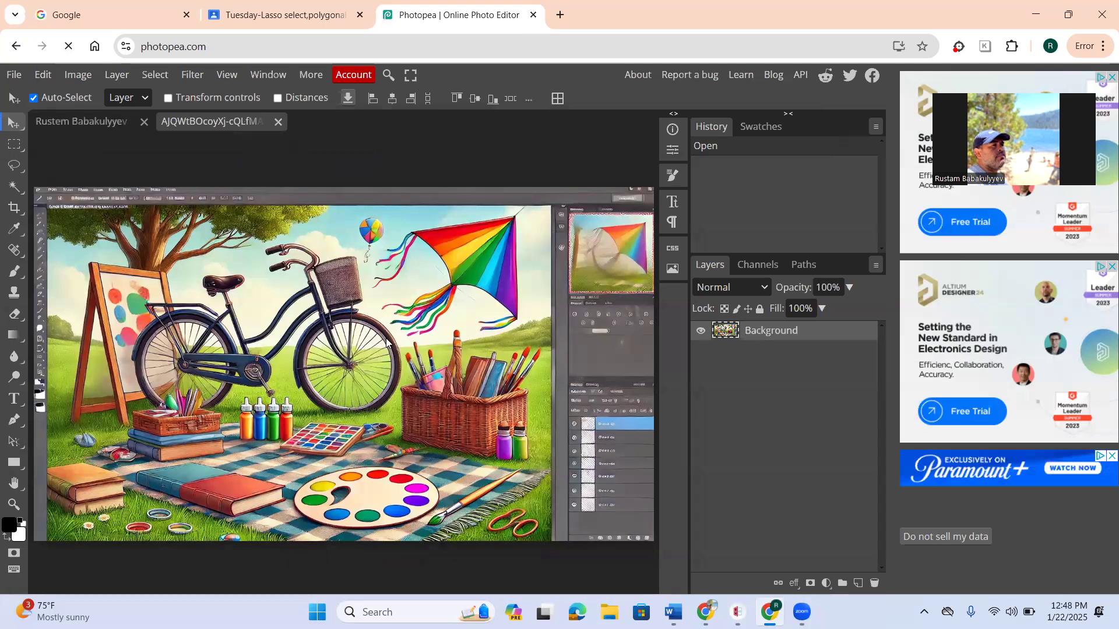
click(313, 24)
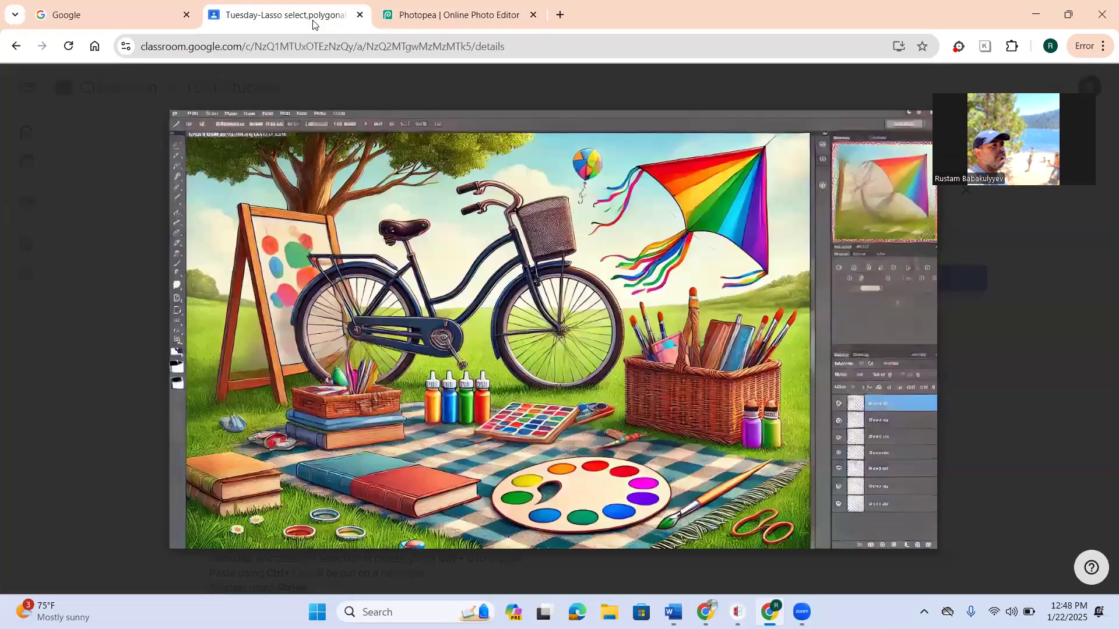
right_click(360, 217)
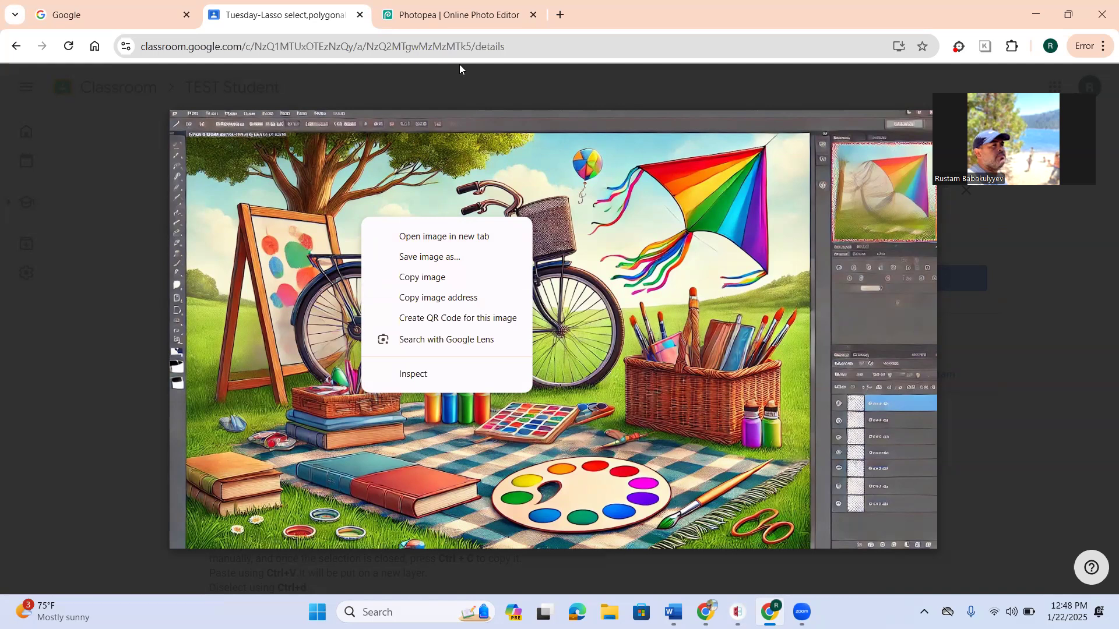
click(489, 26)
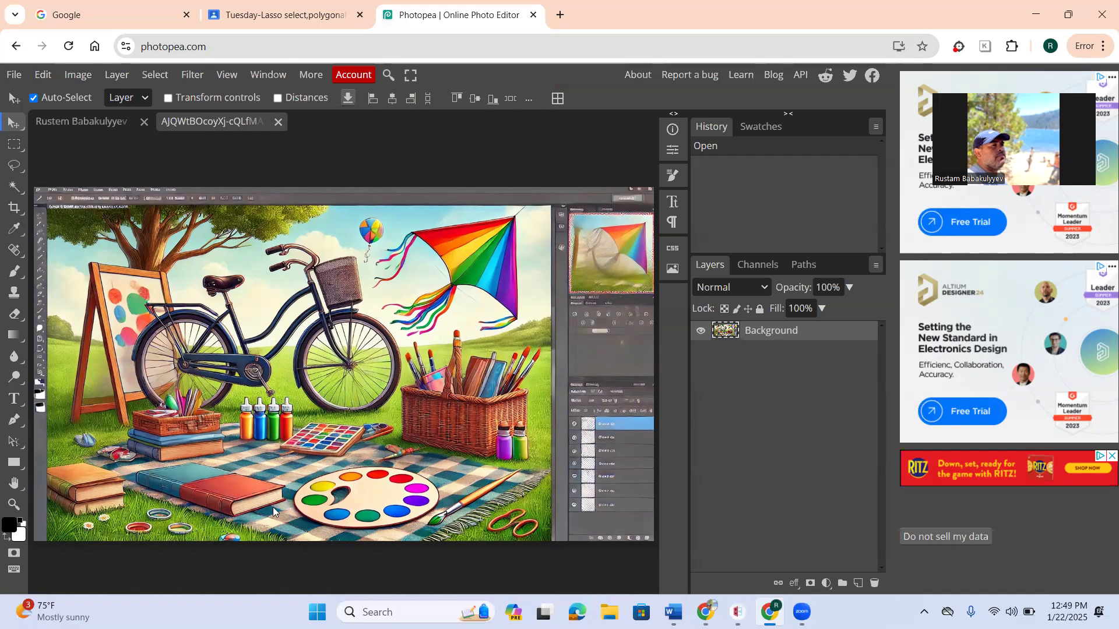
Step: Activate the freehand Lasso Select tool from the group of lasso tools
scroll(209, 493, up, 1)
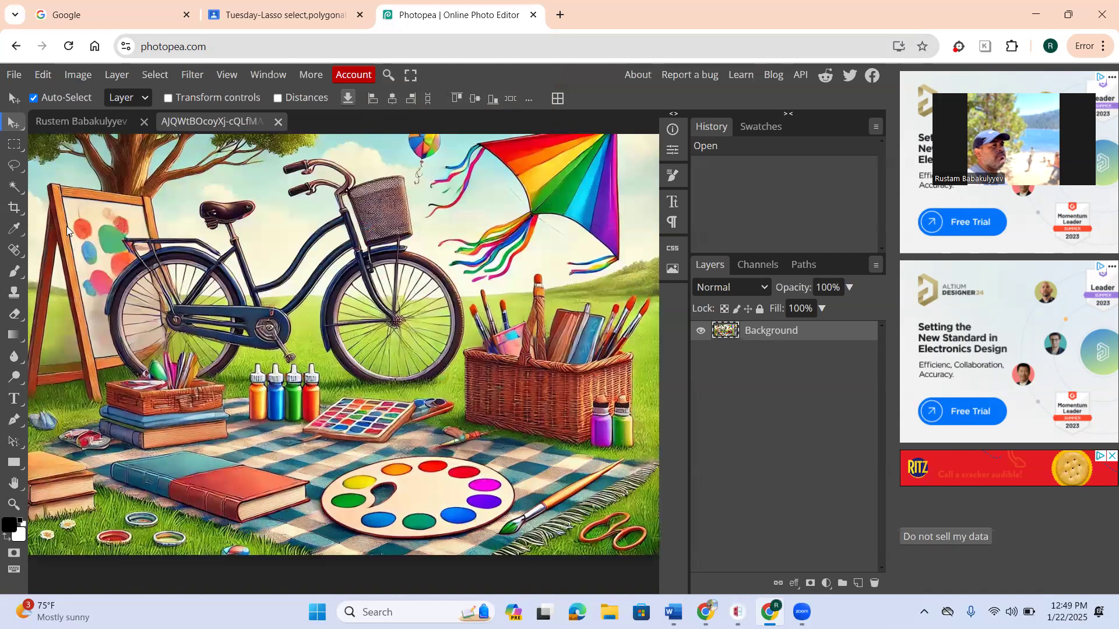
click(14, 168)
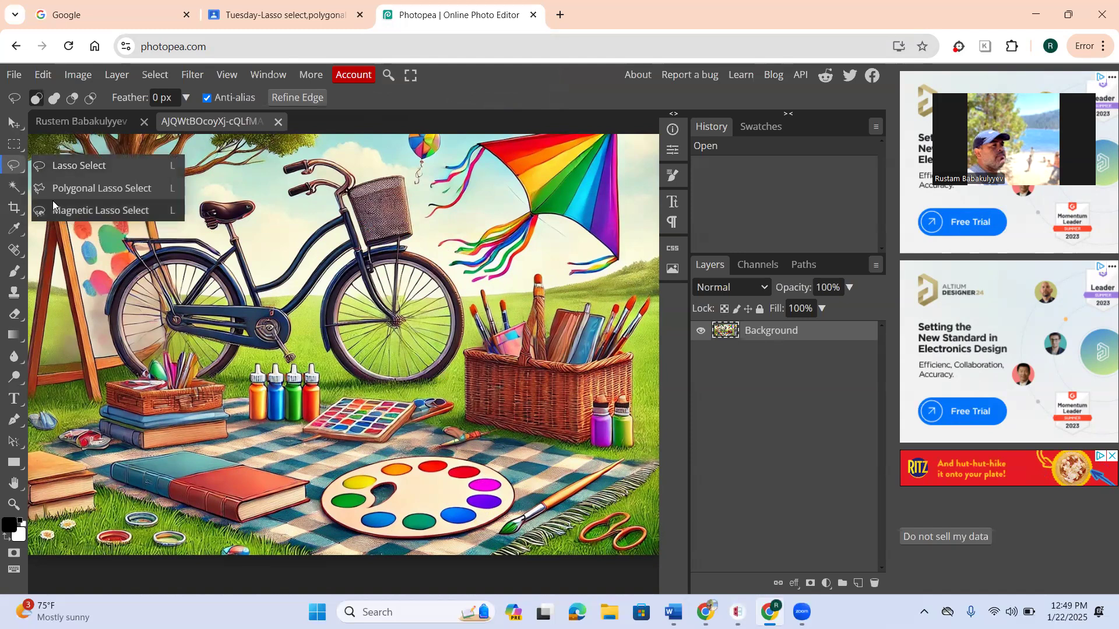
click(14, 165)
click(15, 166)
click(15, 165)
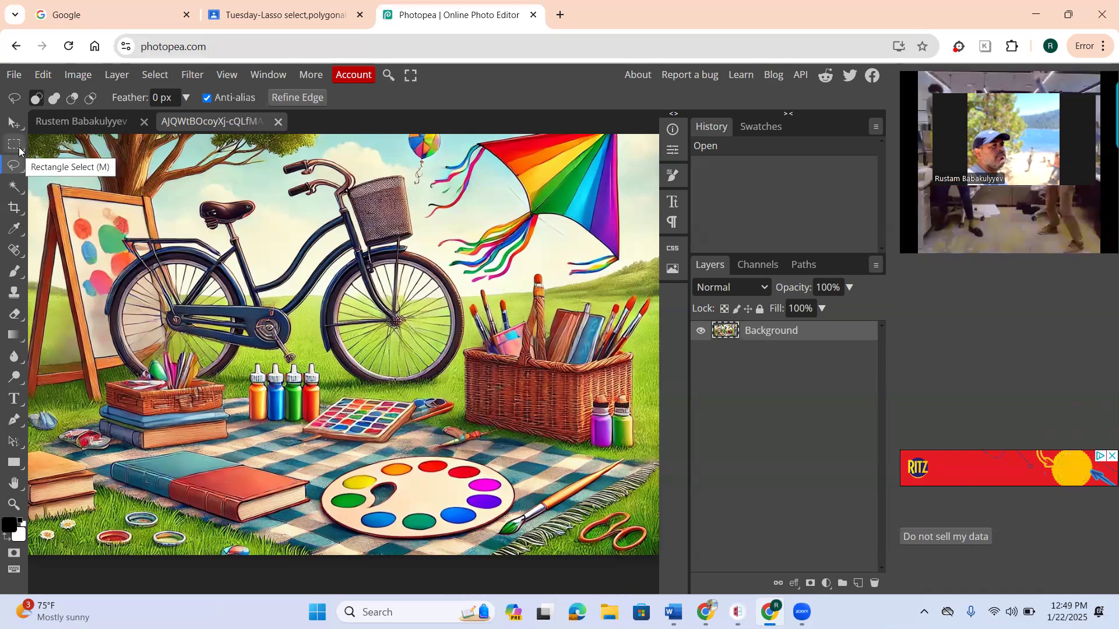
click(19, 150)
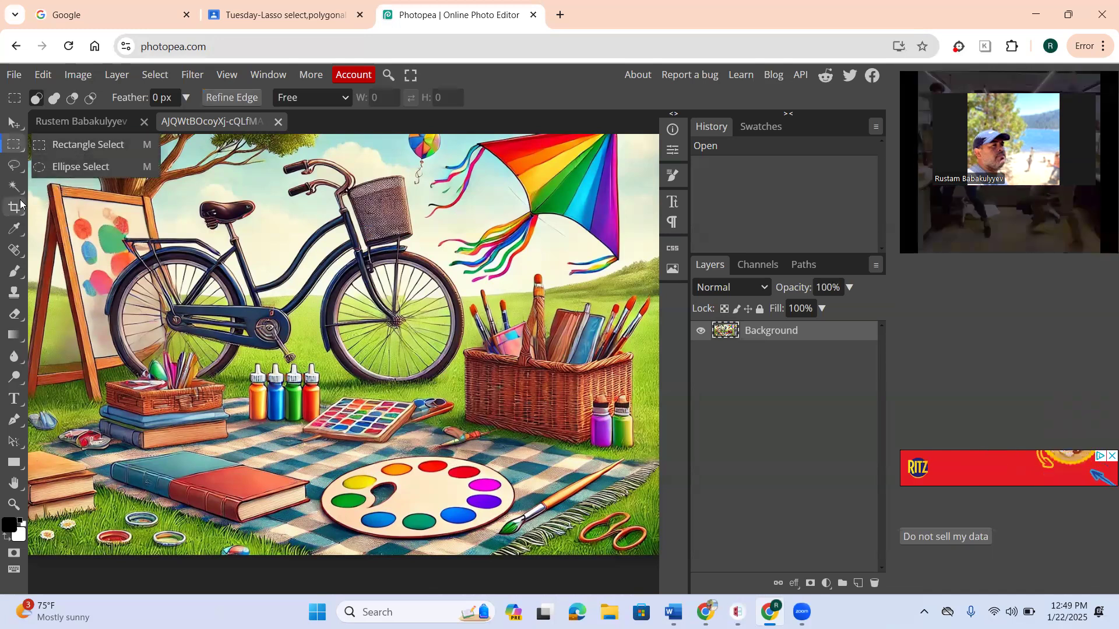
click(19, 164)
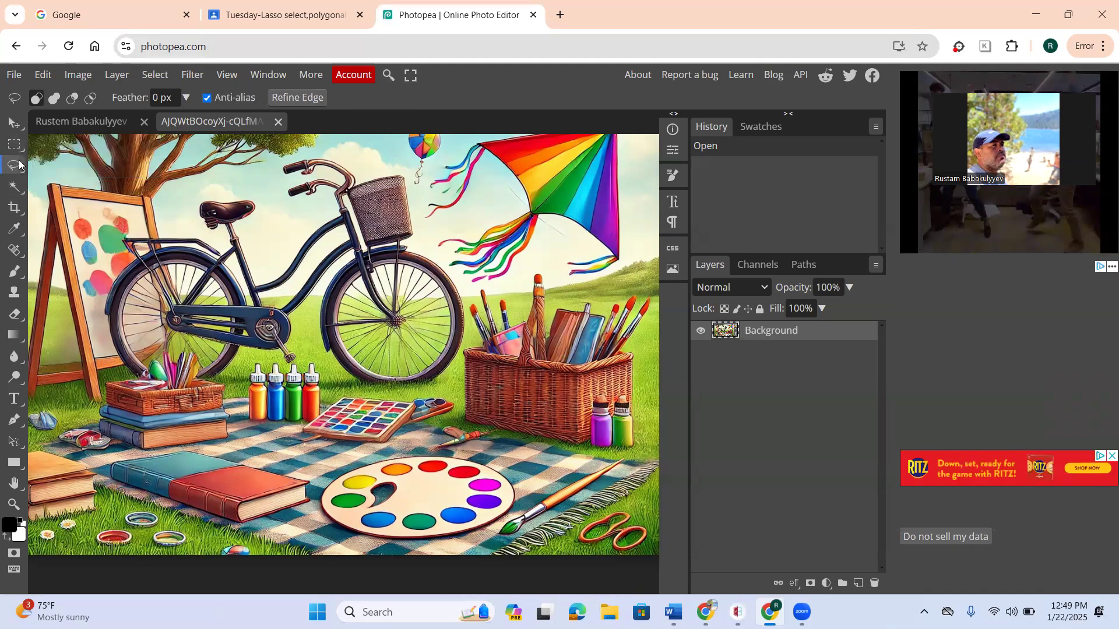
right_click(19, 165)
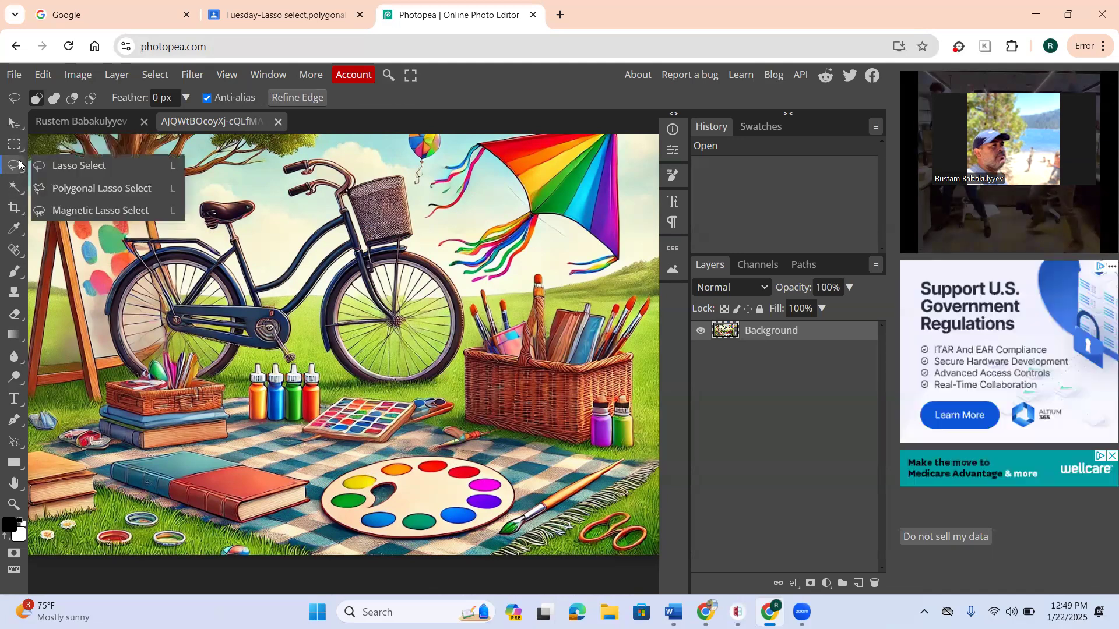
click(65, 163)
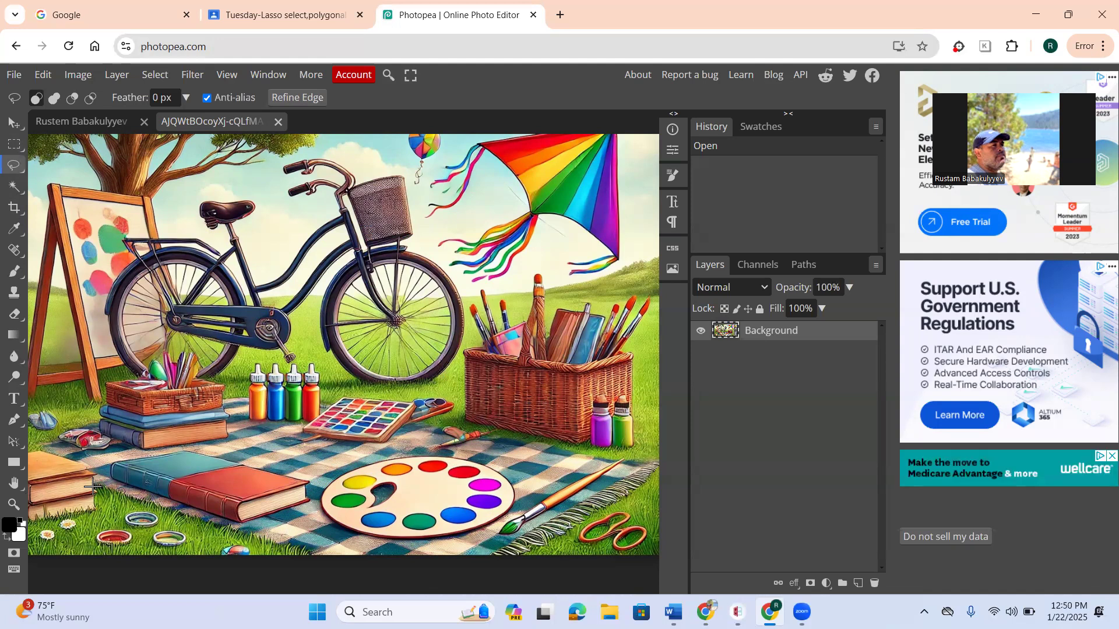
Step: Try to outline the teal and red book with the freehand lasso, and clear the partial selection
scroll(125, 471, up, 2)
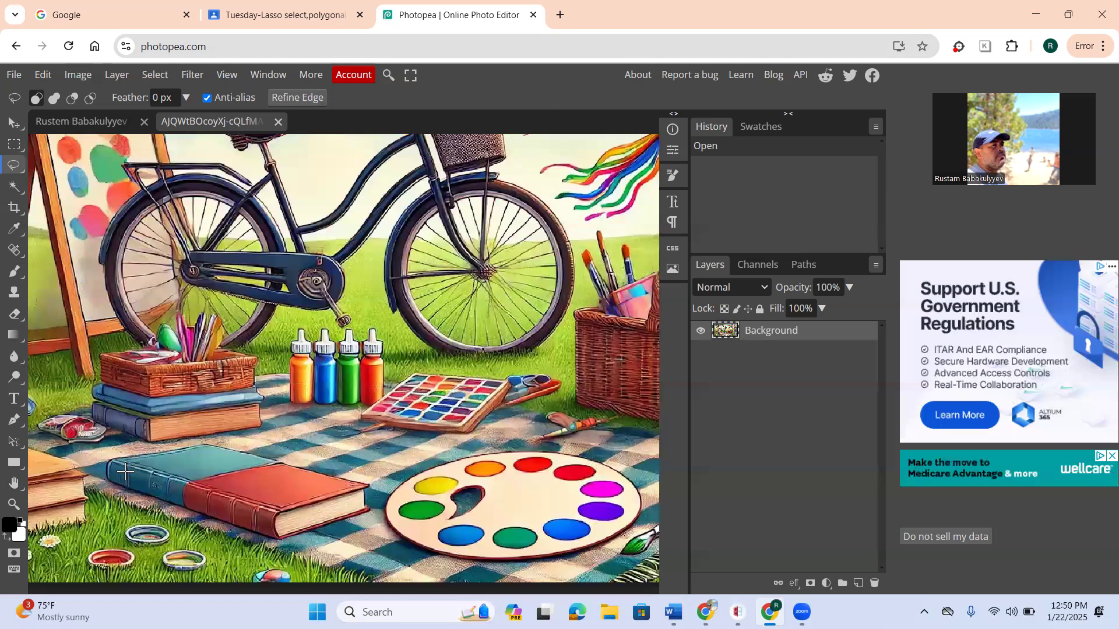
scroll(121, 462, up, 1)
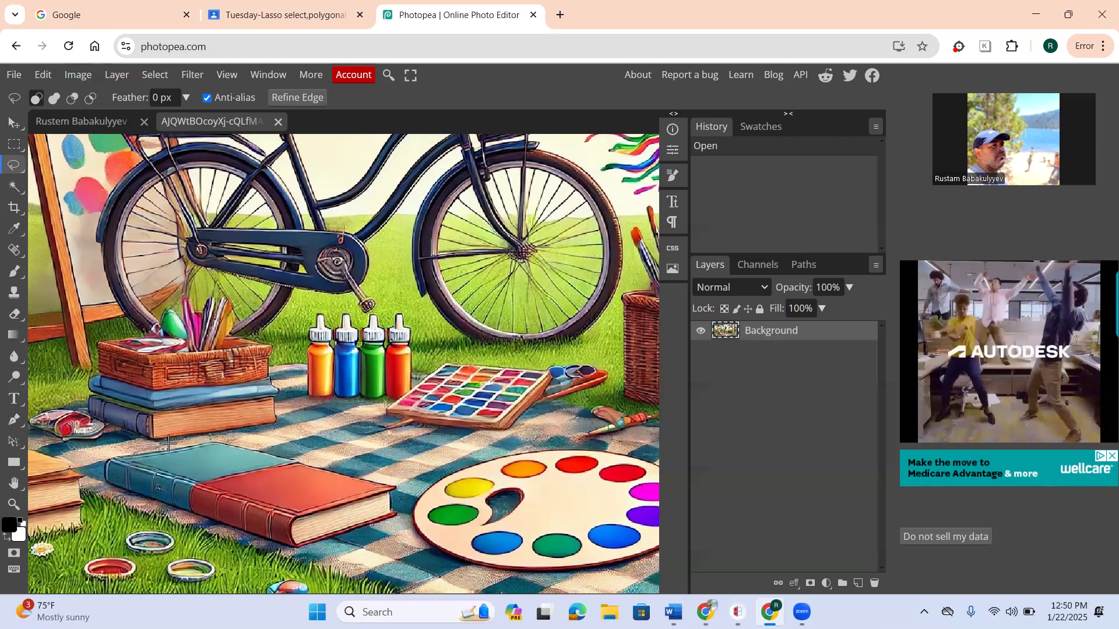
mouse_move(219, 442)
mouse_down()
mouse_move(335, 469)
mouse_move(396, 494)
mouse_up()
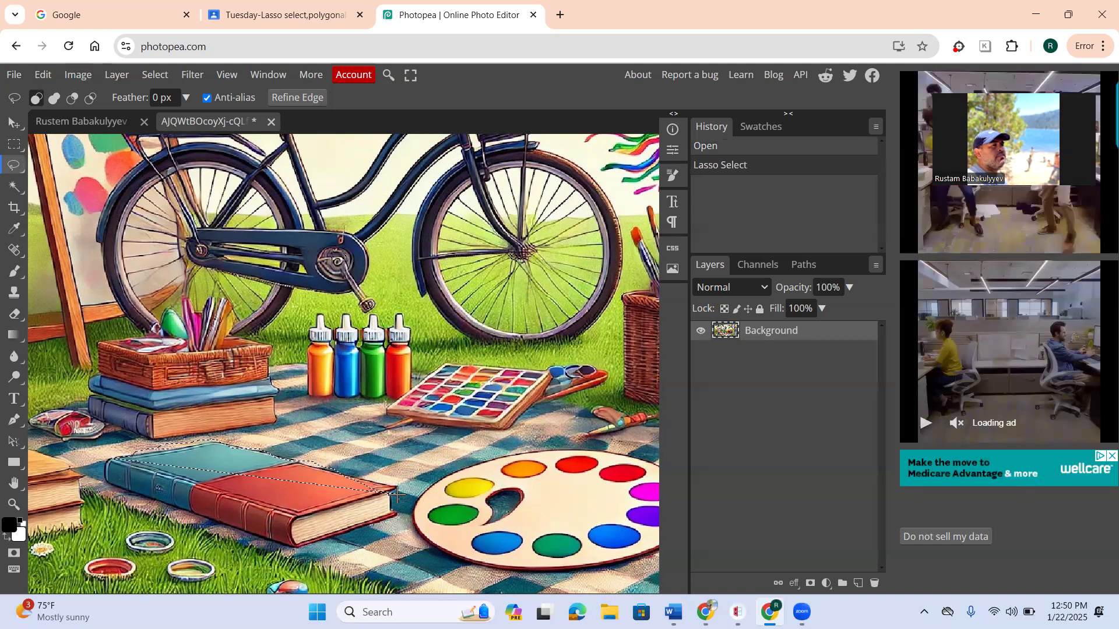
click(398, 495)
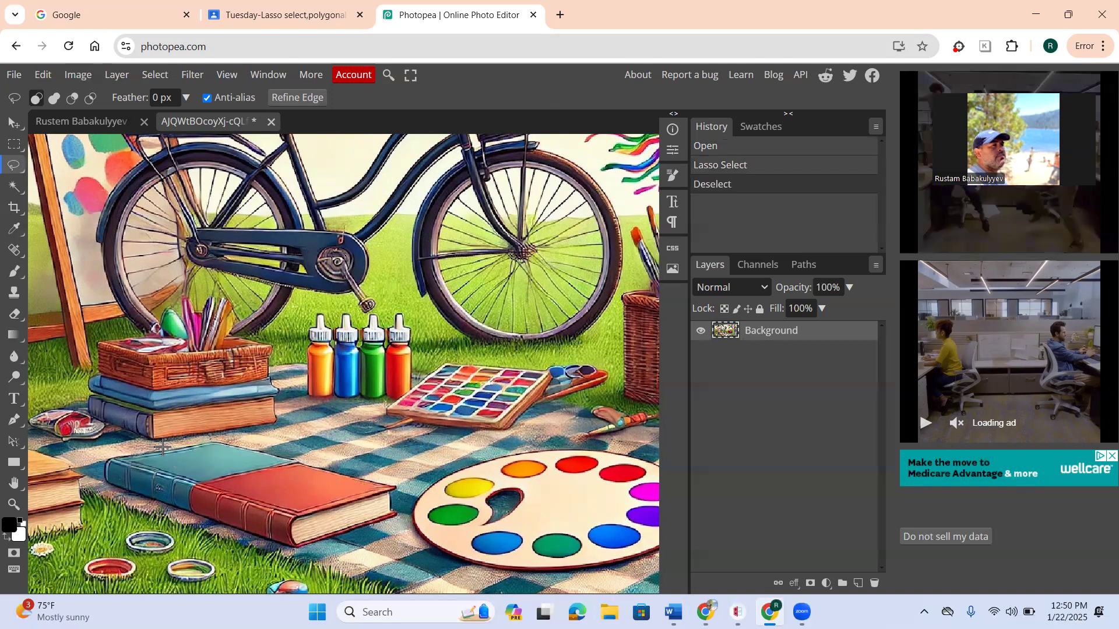
Step: Select the teal and red book on the picnic blanket by tracing around its entire outline with the freehand lasso
mouse_move(279, 454)
mouse_down()
mouse_move(379, 476)
mouse_move(397, 489)
mouse_move(391, 499)
mouse_up()
mouse_move(394, 511)
mouse_down()
mouse_move(287, 549)
mouse_move(123, 489)
mouse_move(98, 462)
mouse_move(129, 446)
mouse_move(167, 448)
mouse_up()
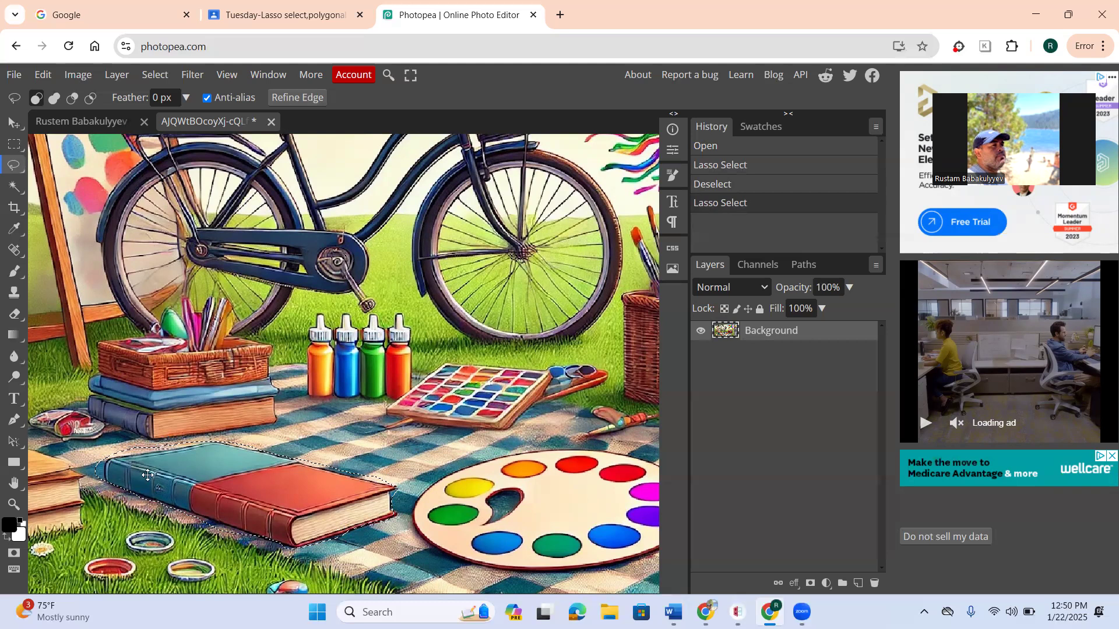
scroll(140, 498, up, 1)
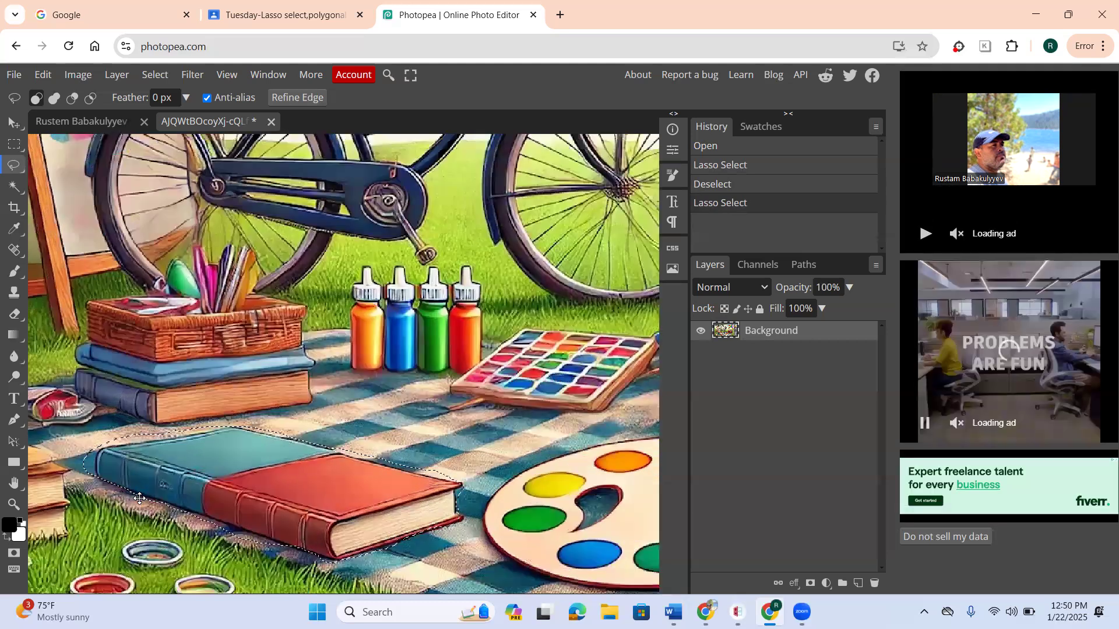
Step: Copy the selected teal and red book from the Background onto a new layer with Layer Via Copy
scroll(139, 498, up, 1)
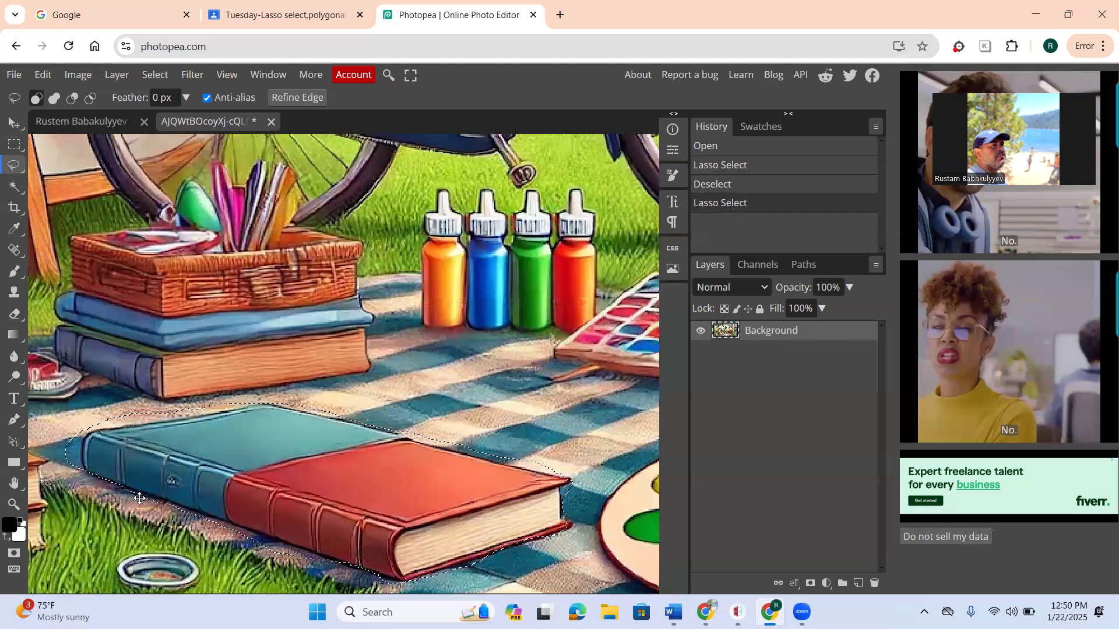
scroll(140, 498, down, 2)
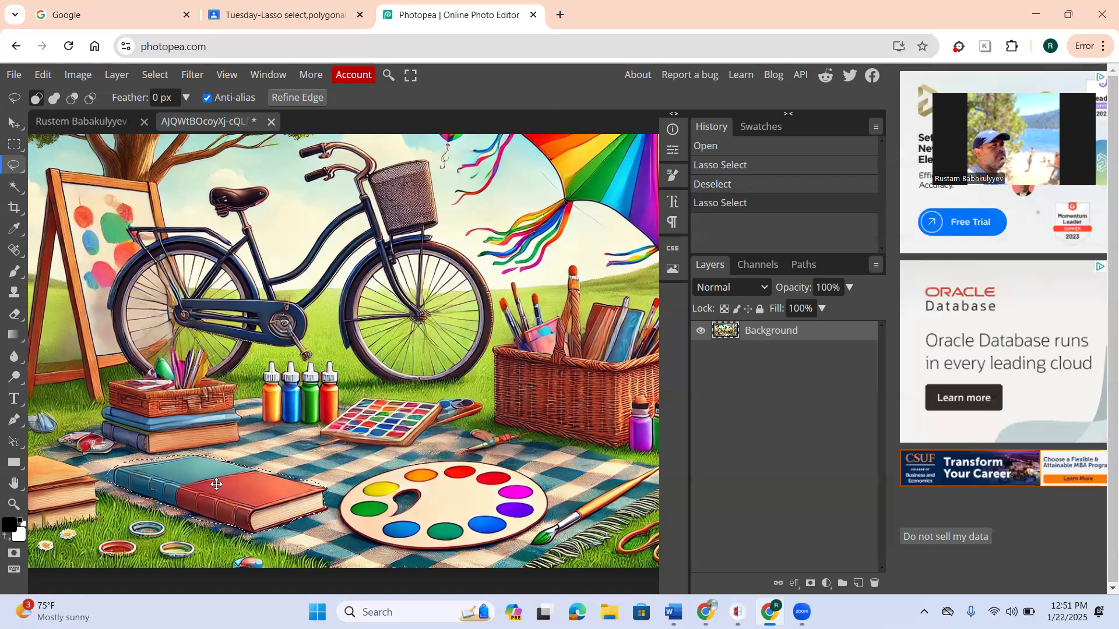
right_click(216, 485)
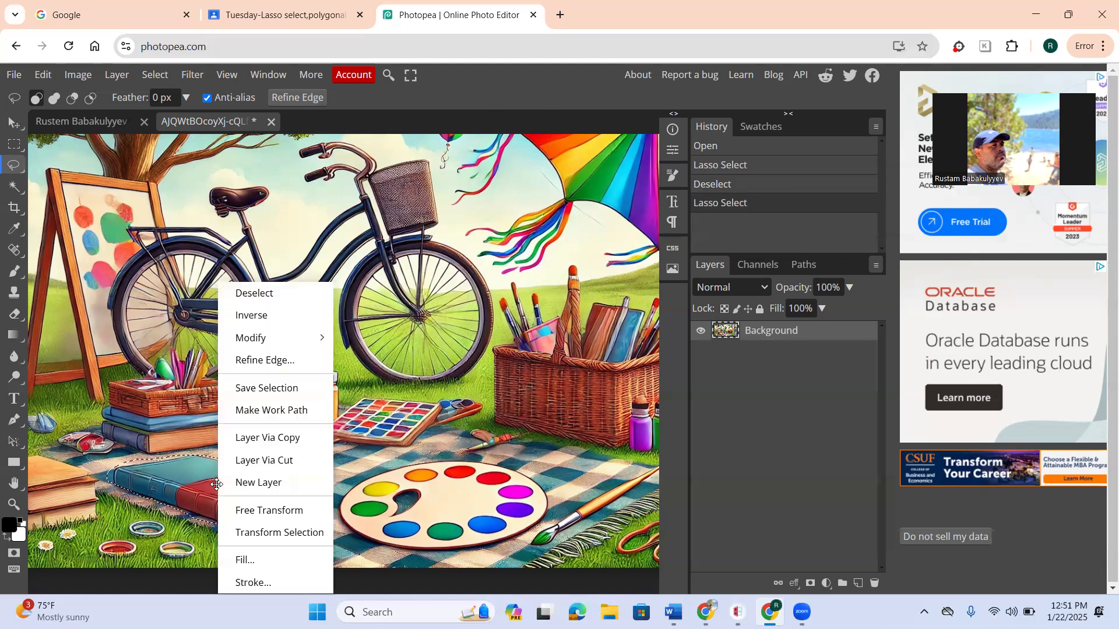
click(303, 445)
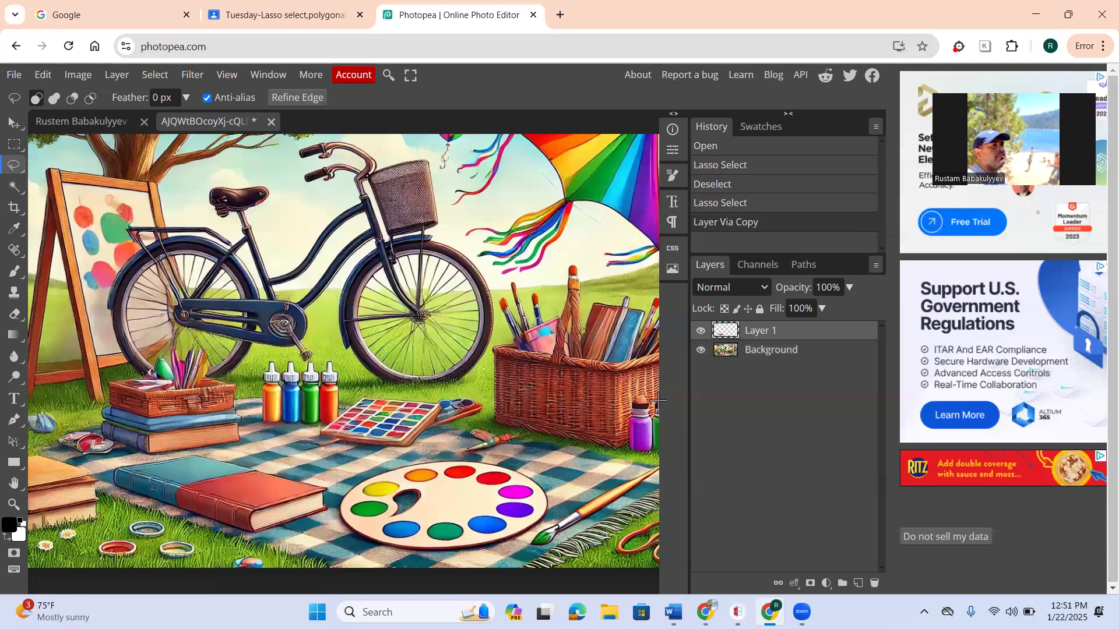
Step: Shift the copied book slightly with the Move tool and back over the original, and hide its layer
click(16, 123)
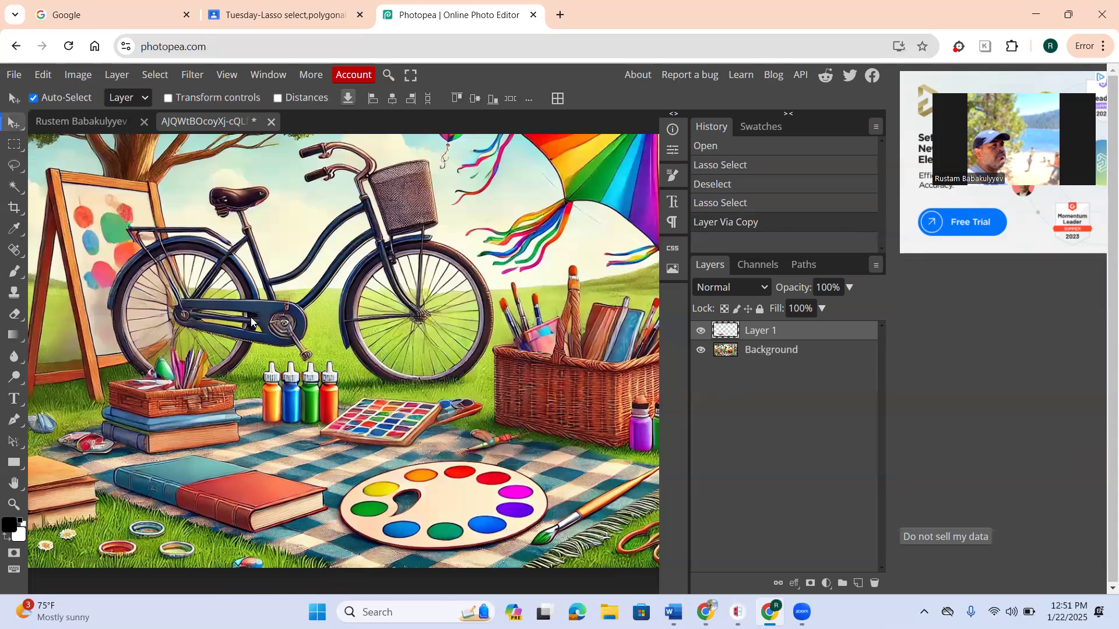
mouse_move(202, 478)
mouse_down()
mouse_move(281, 441)
mouse_move(289, 415)
mouse_move(198, 446)
mouse_move(208, 429)
mouse_move(207, 471)
mouse_up()
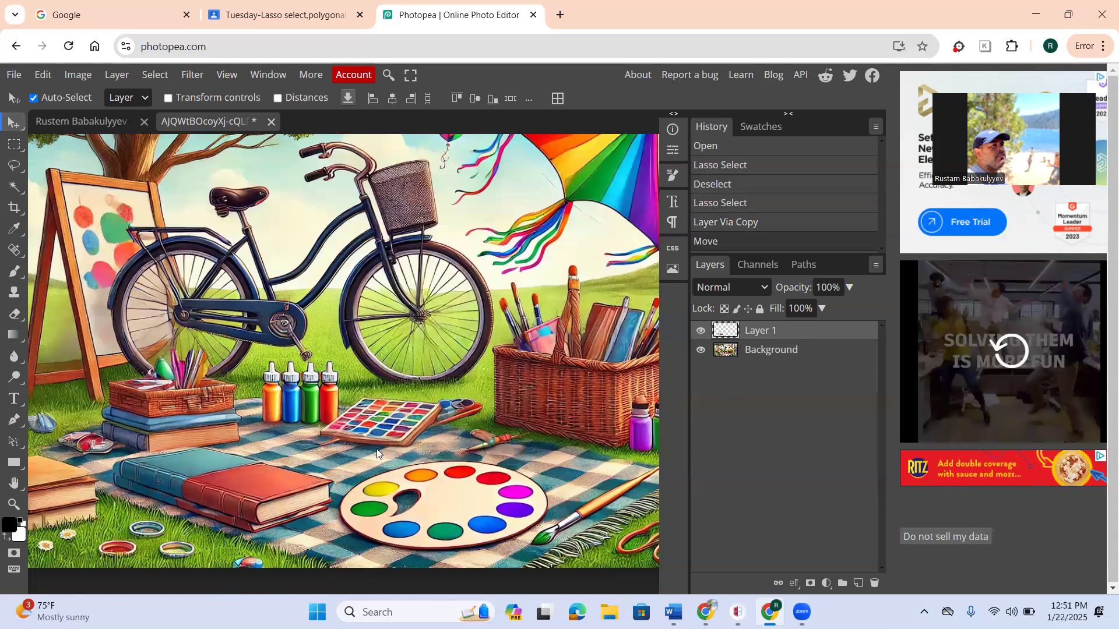
drag(279, 475, 274, 482)
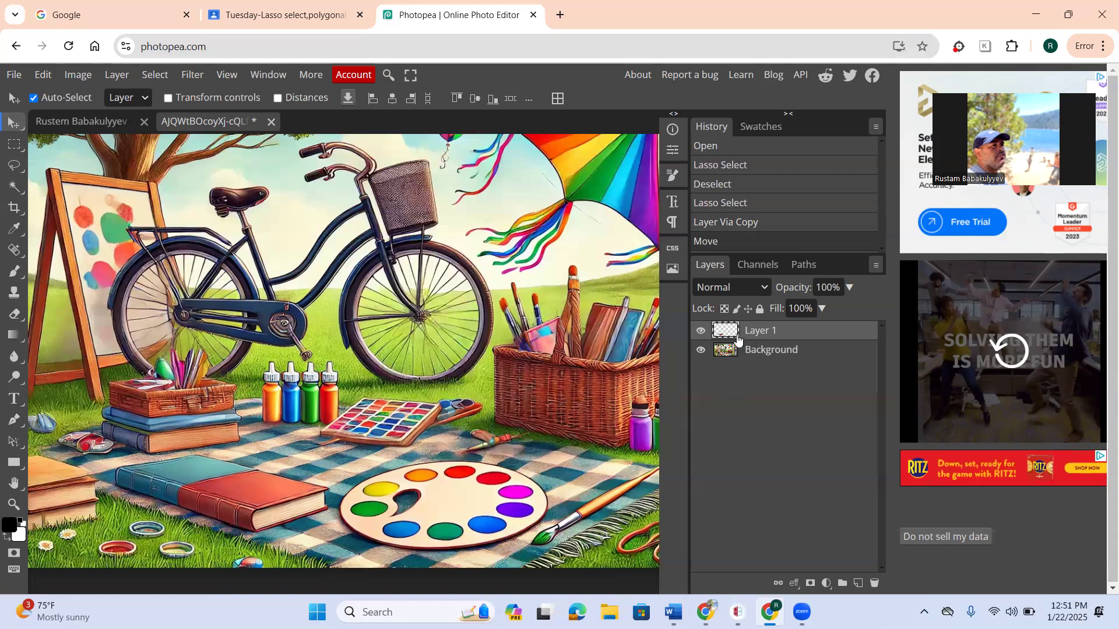
click(701, 332)
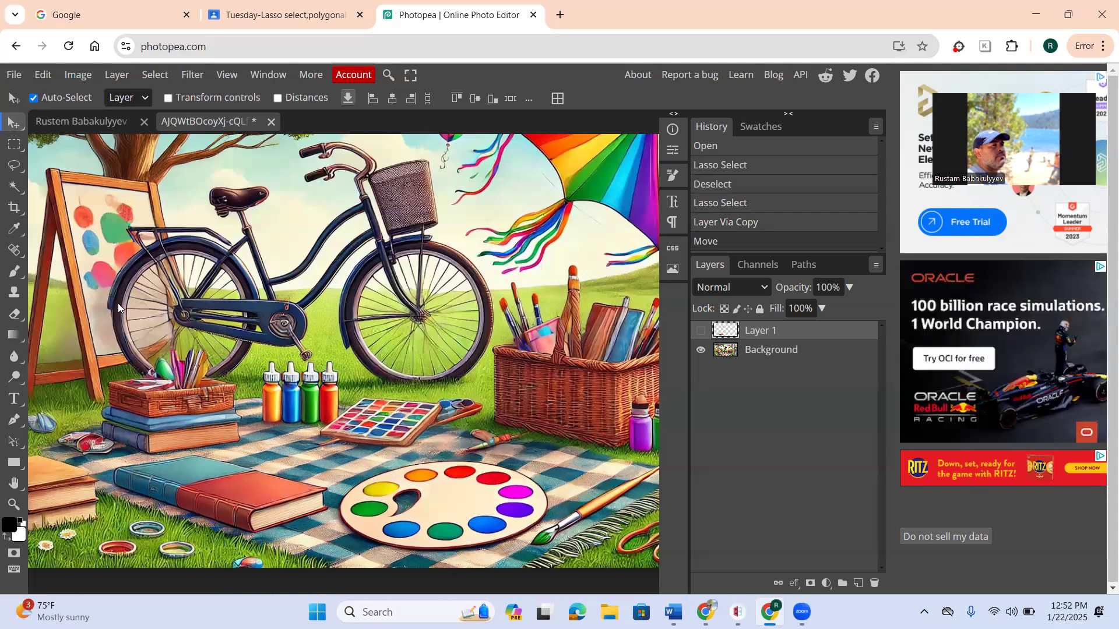
Step: Select the round paint palette on the blanket by tracing around its entire outline with the Magnetic Lasso Select tool
click(20, 166)
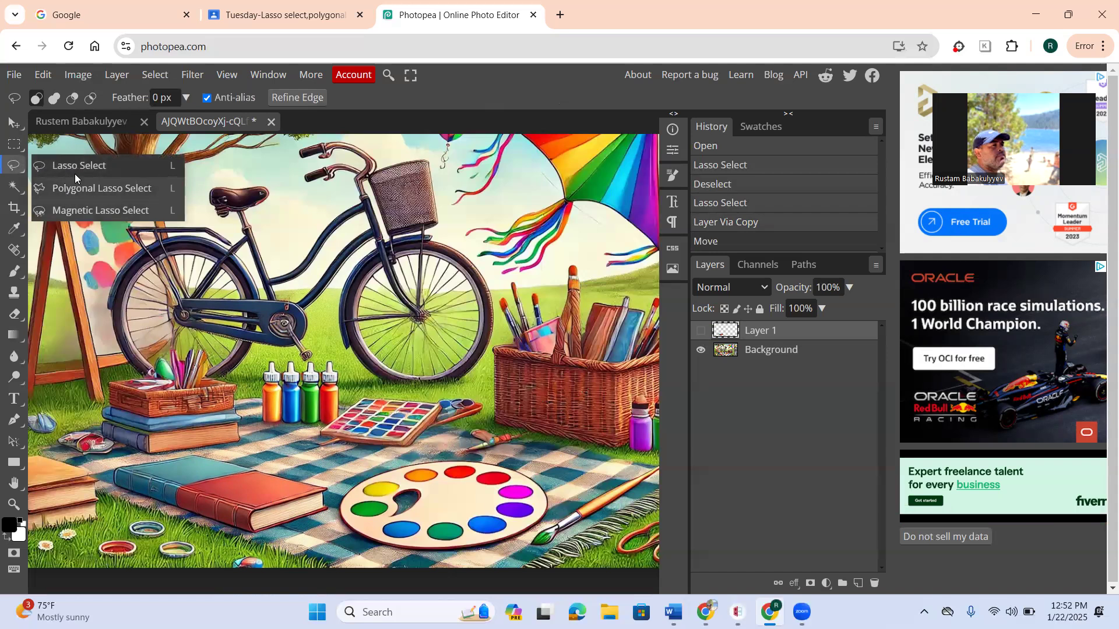
click(80, 207)
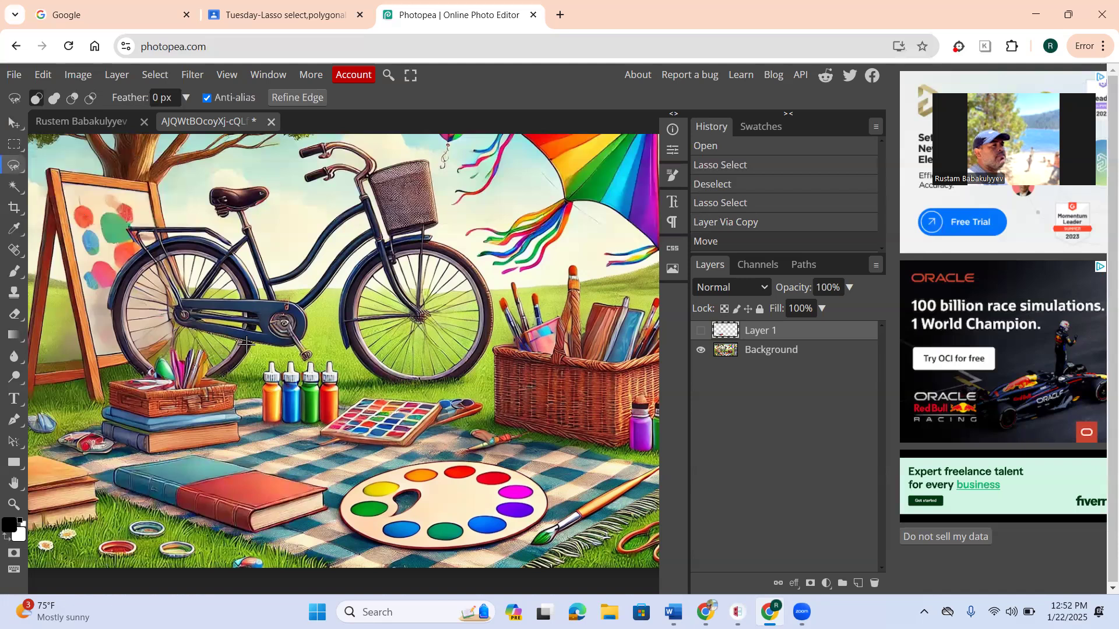
scroll(385, 466, up, 1)
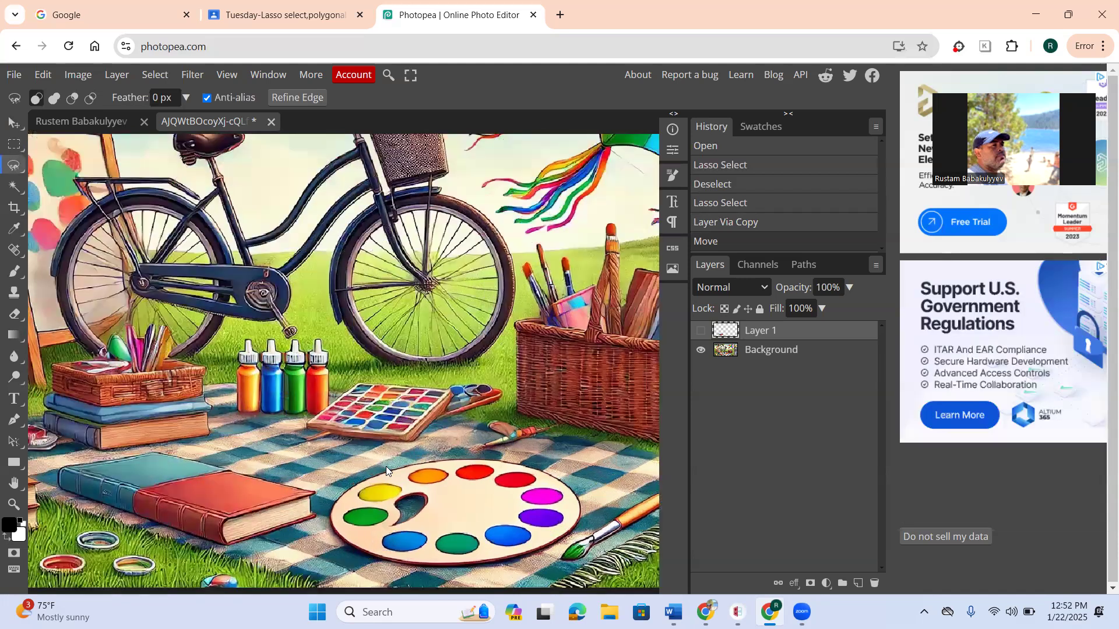
scroll(386, 466, up, 1)
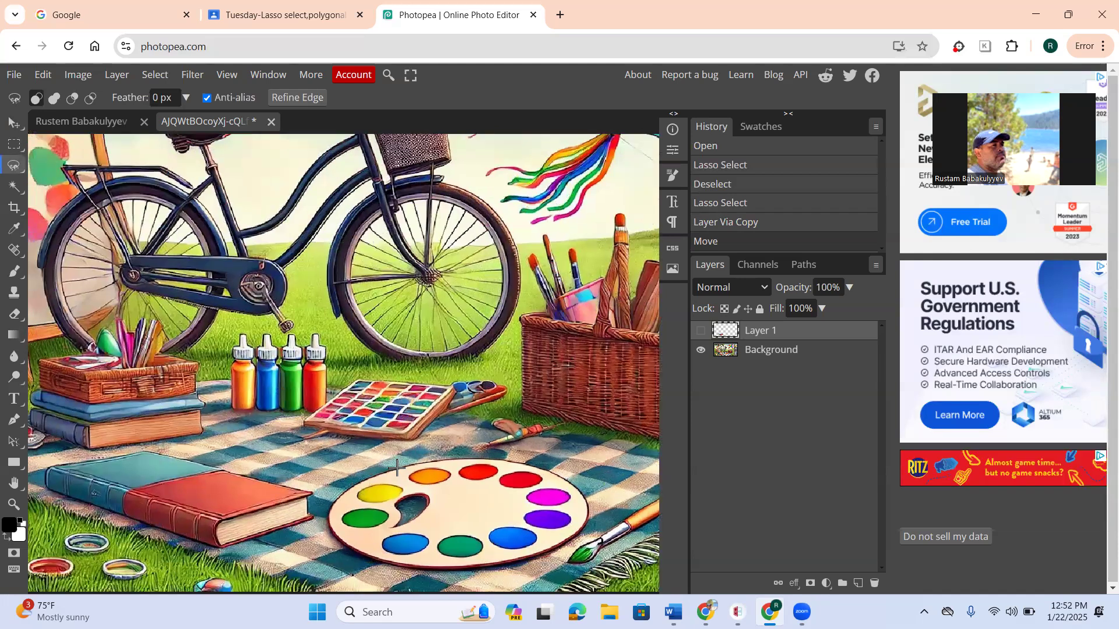
click(397, 468)
click(412, 466)
click(437, 461)
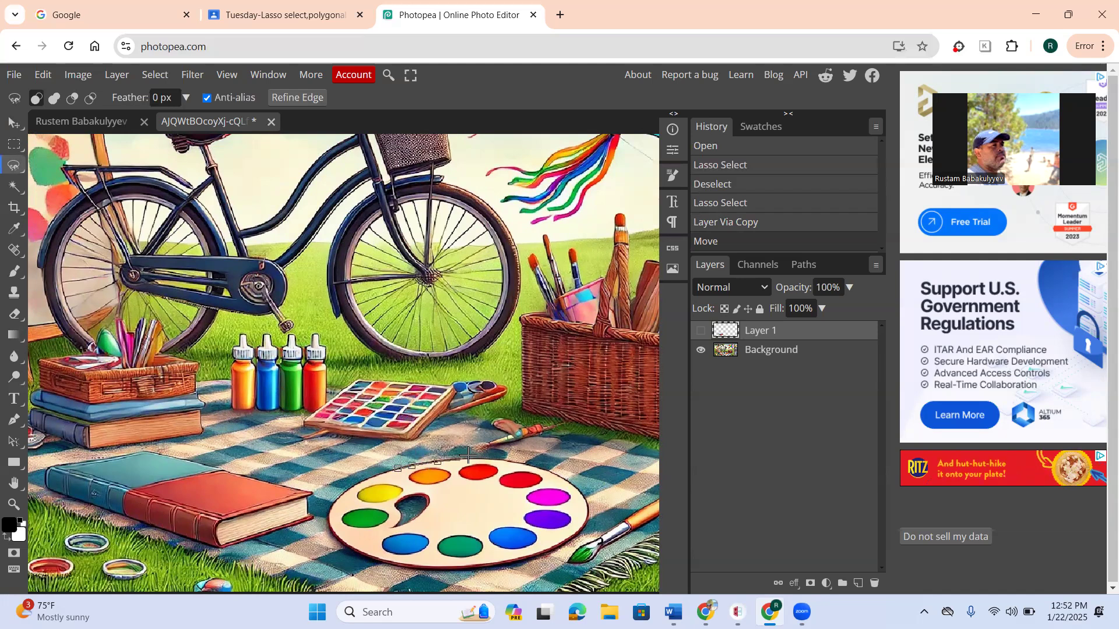
click(461, 460)
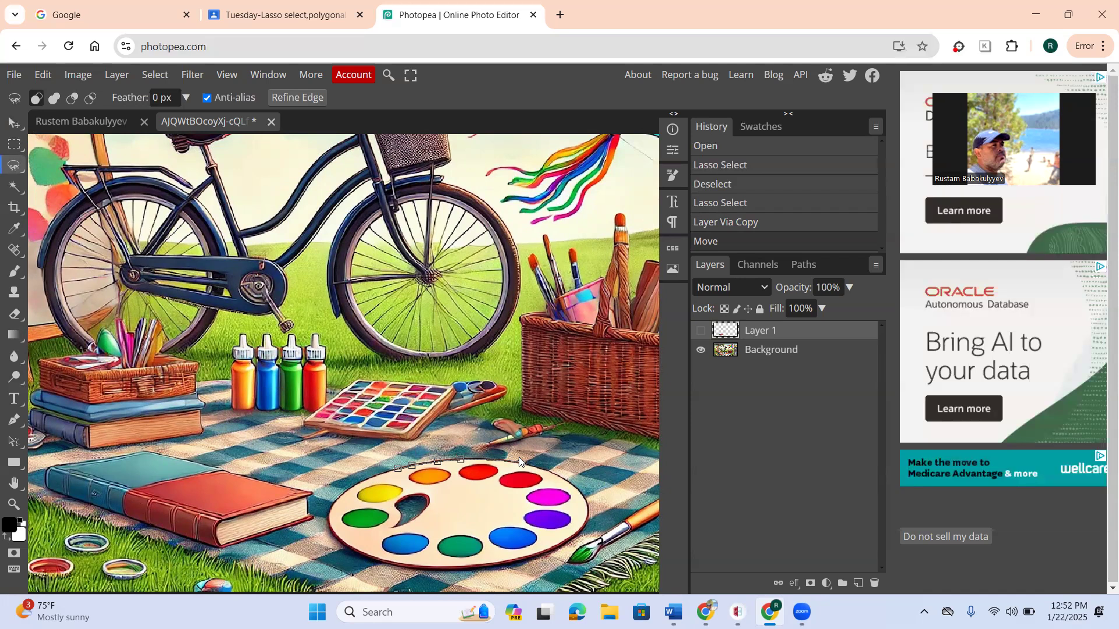
click(493, 461)
click(526, 465)
click(550, 472)
click(584, 500)
click(585, 521)
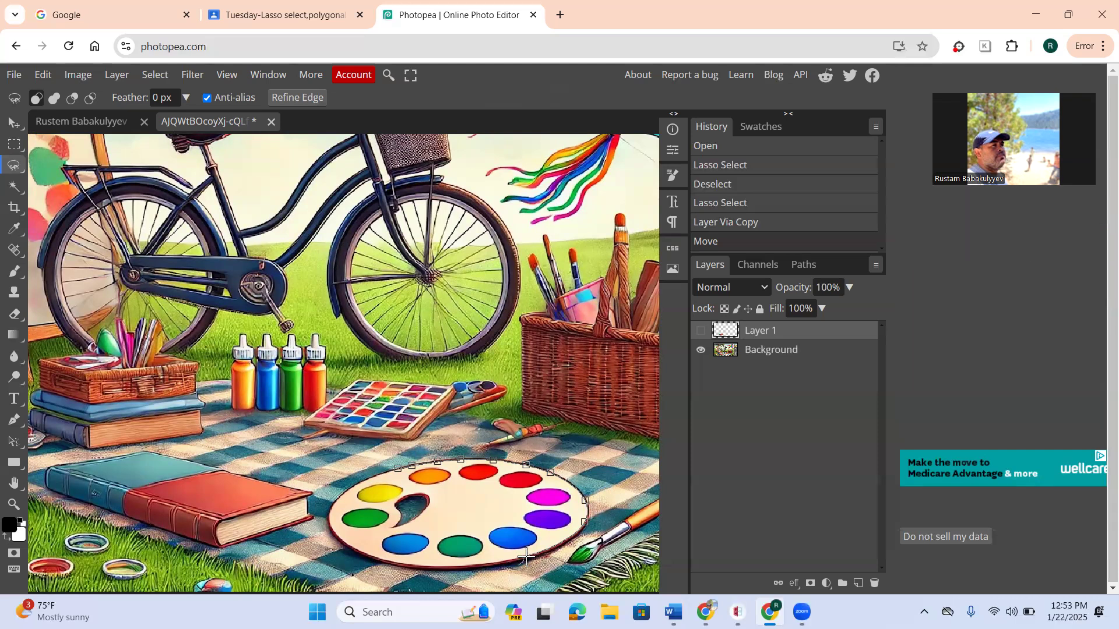
click(528, 558)
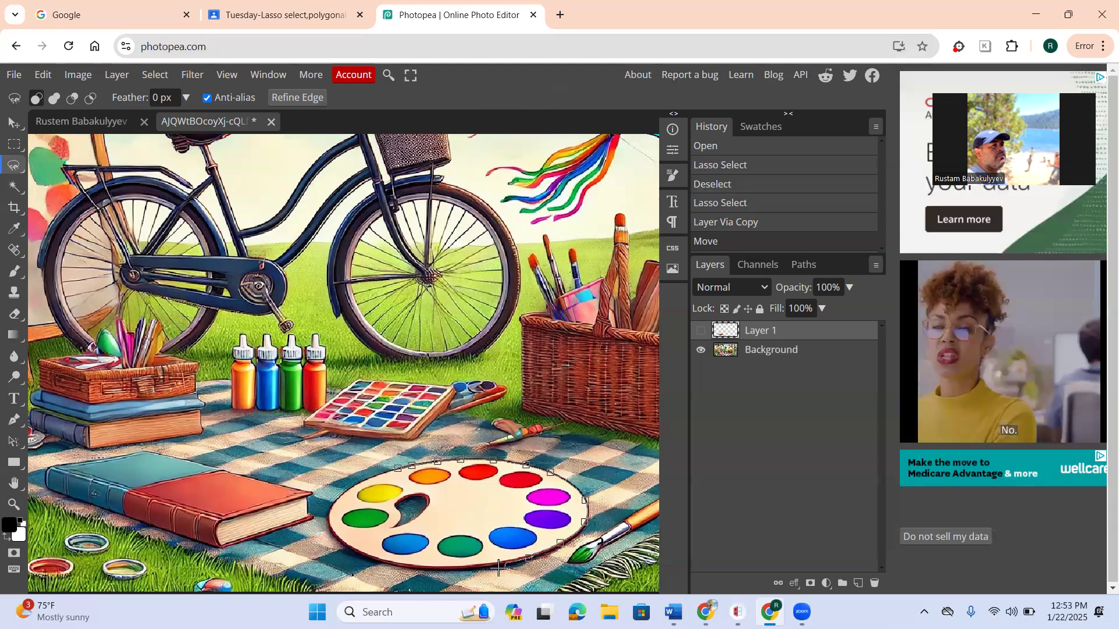
click(498, 563)
click(470, 565)
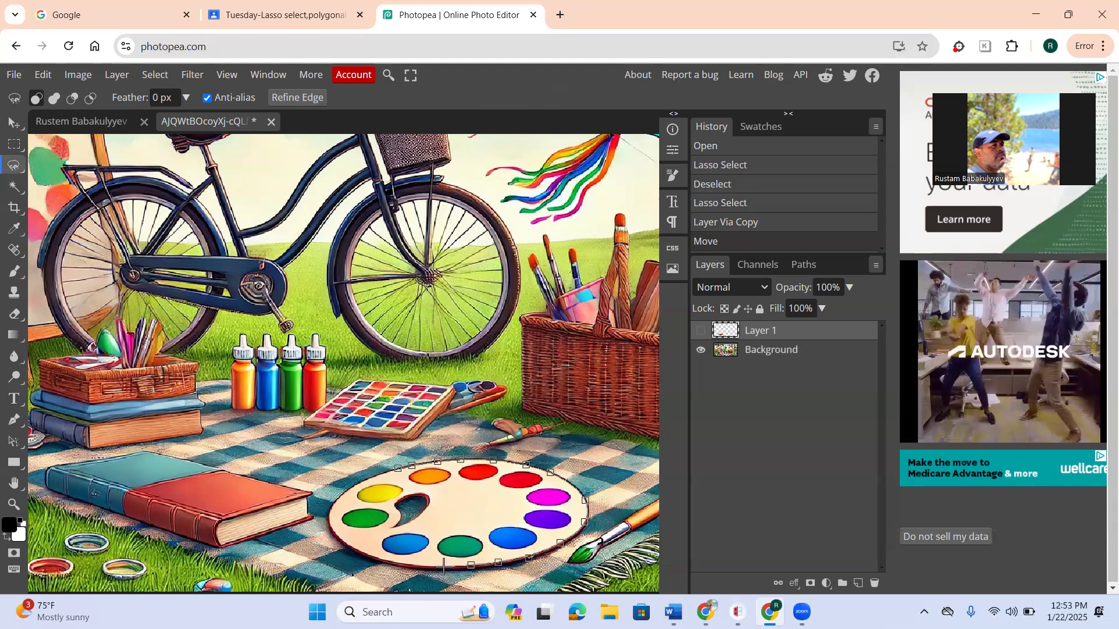
click(444, 566)
click(420, 565)
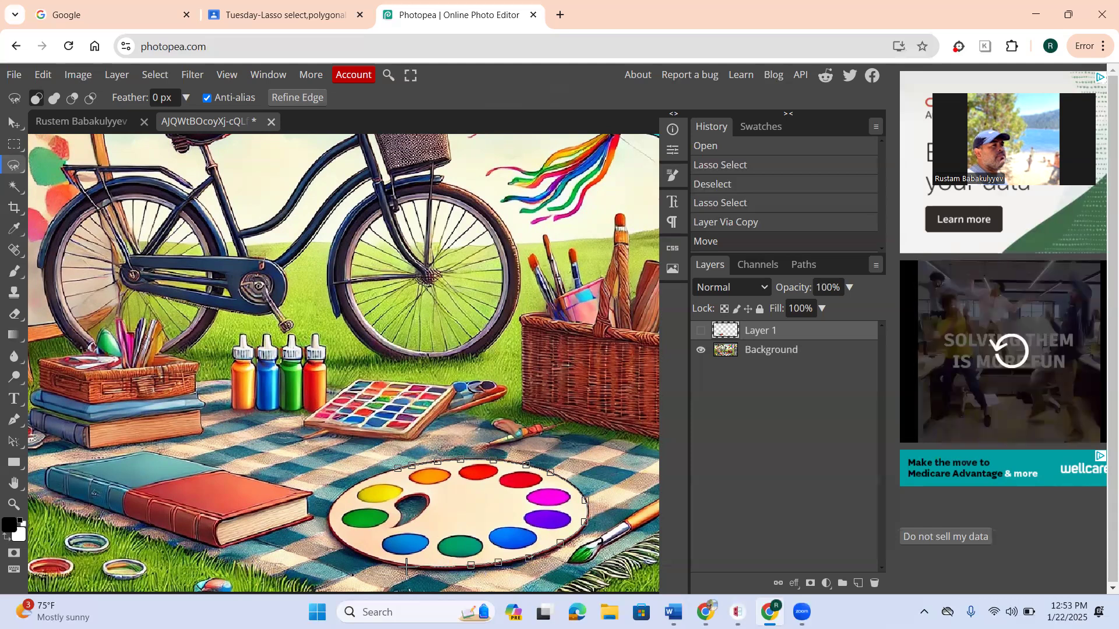
click(363, 557)
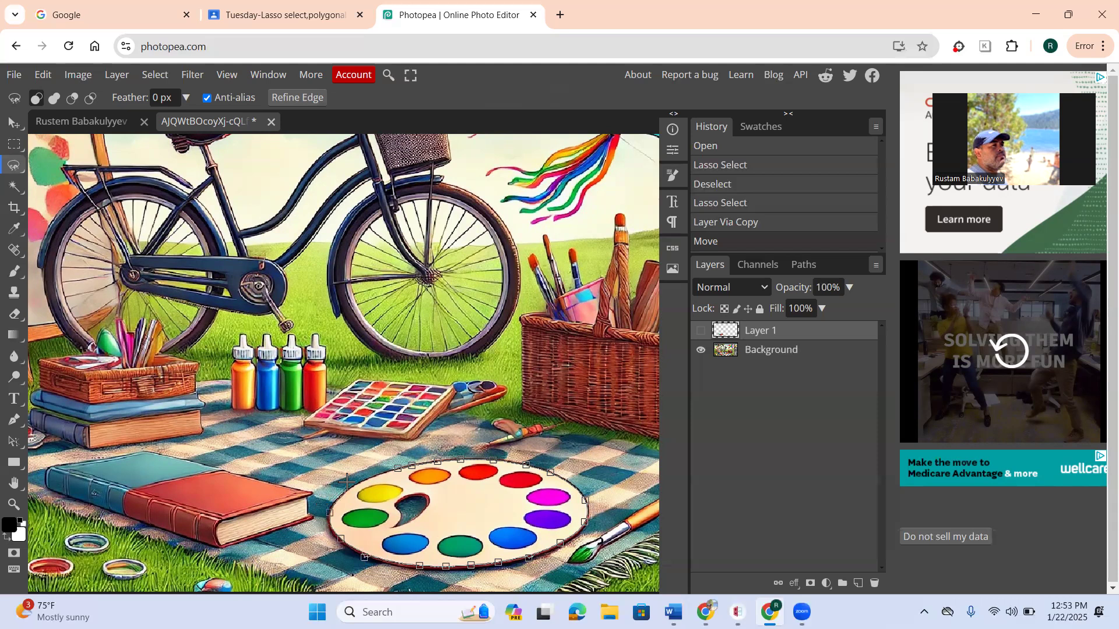
click(398, 465)
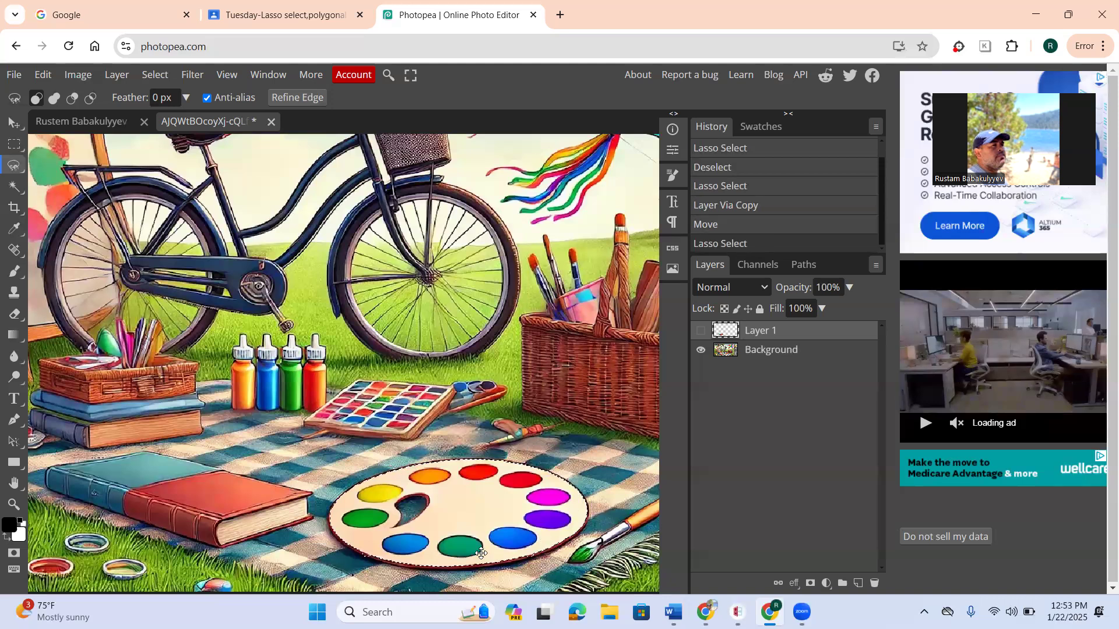
Step: Try to copy the selected palette onto a new layer while the hidden book layer is active
scroll(475, 553, up, 2)
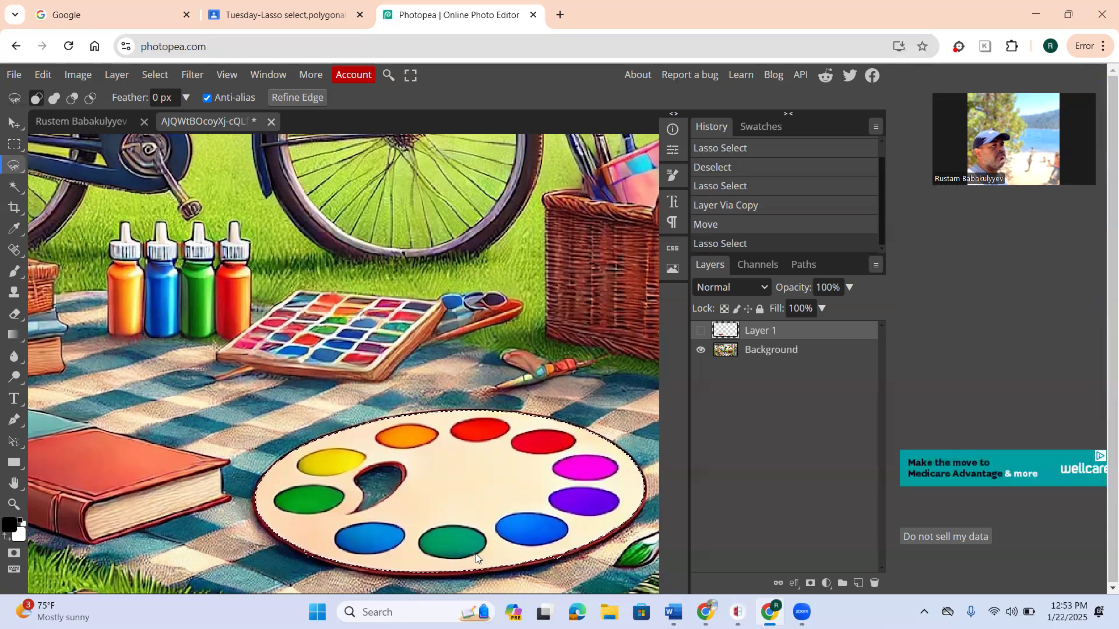
right_click(473, 510)
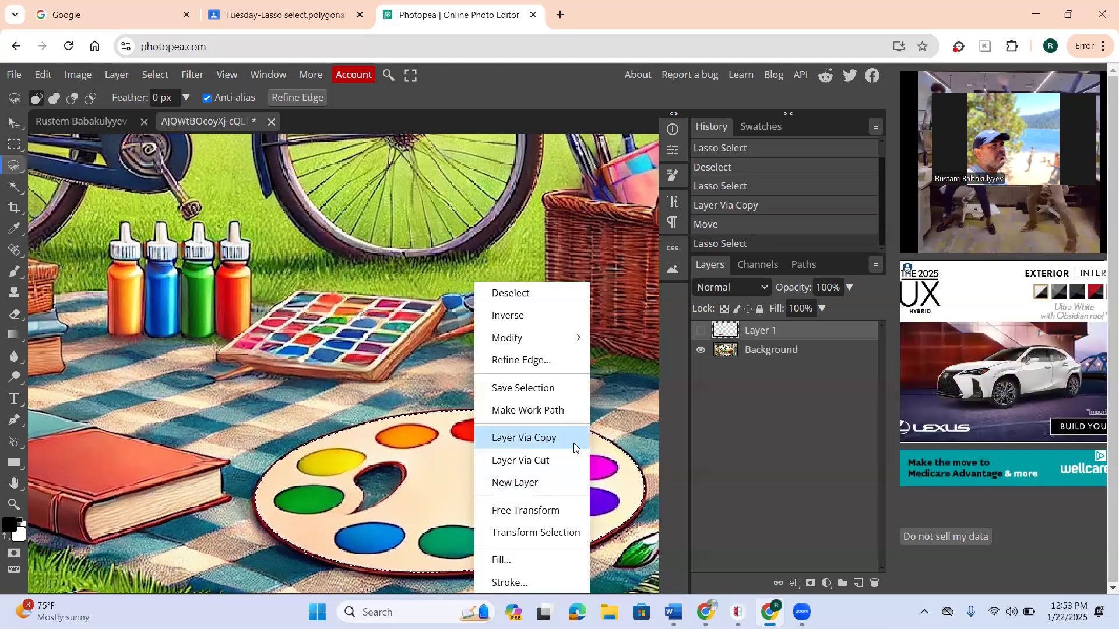
click(574, 445)
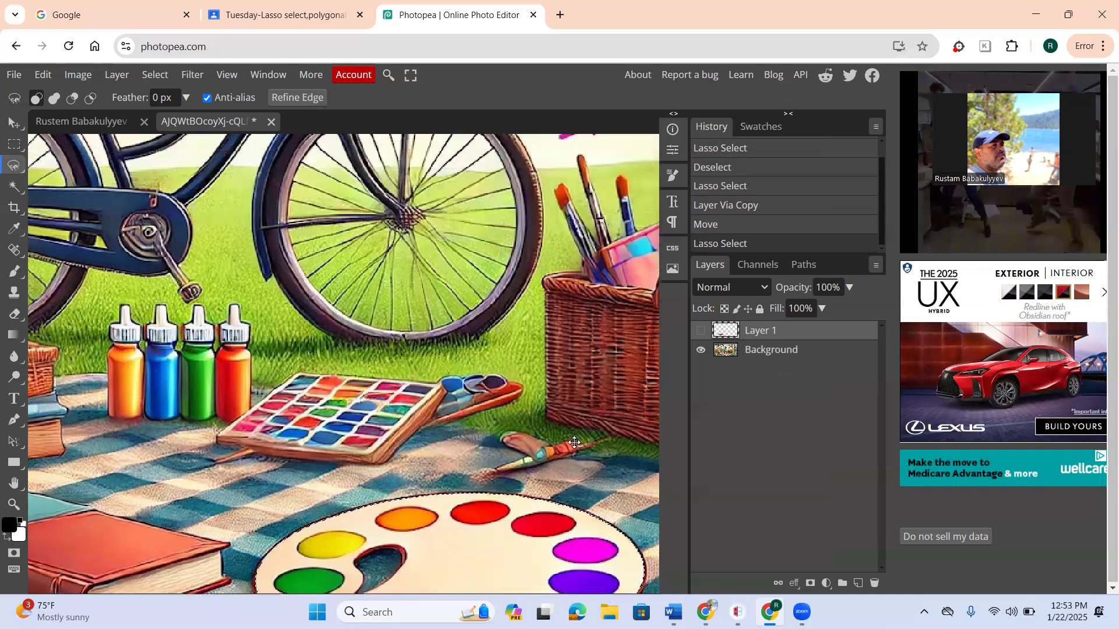
scroll(565, 361, down, 2)
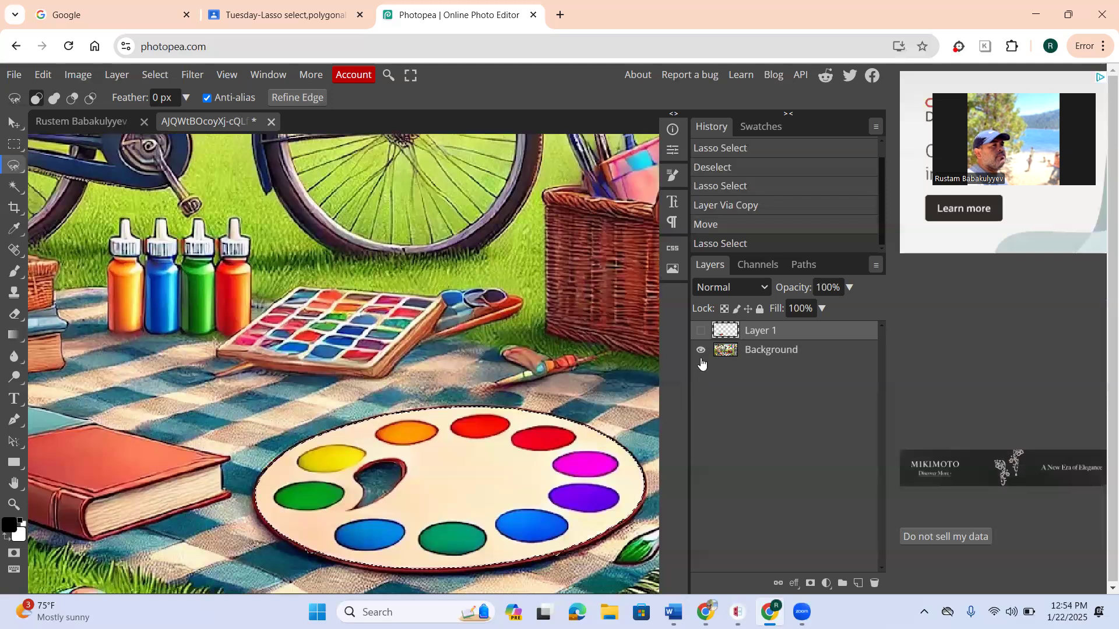
Step: Show Layer 1 and examine its contents alone by temporarily hiding the Background layer
click(701, 331)
click(700, 350)
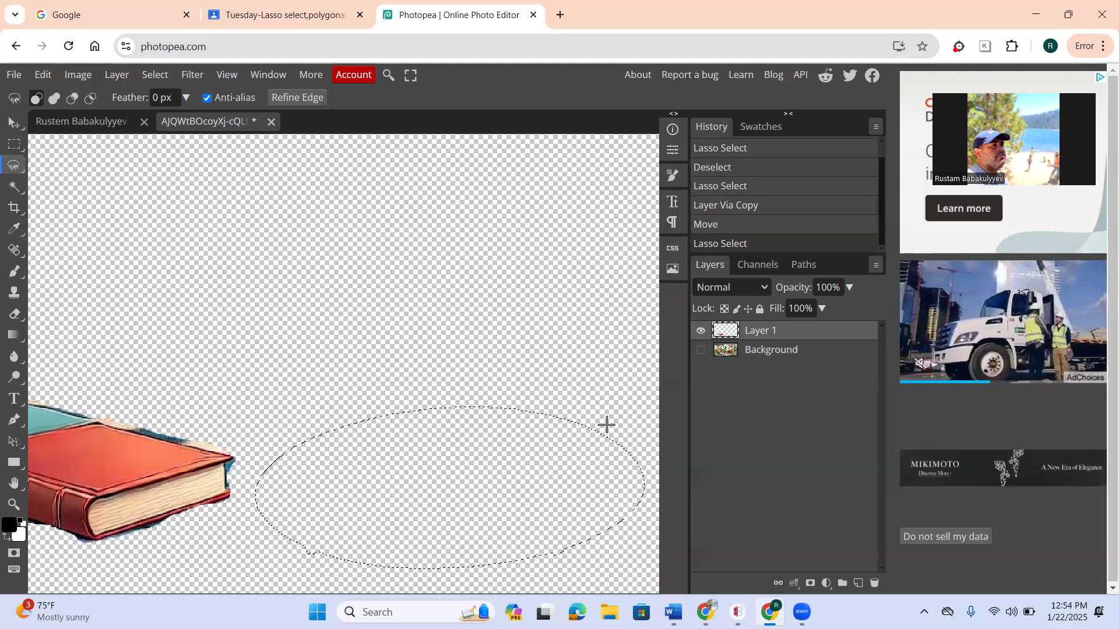
click(700, 350)
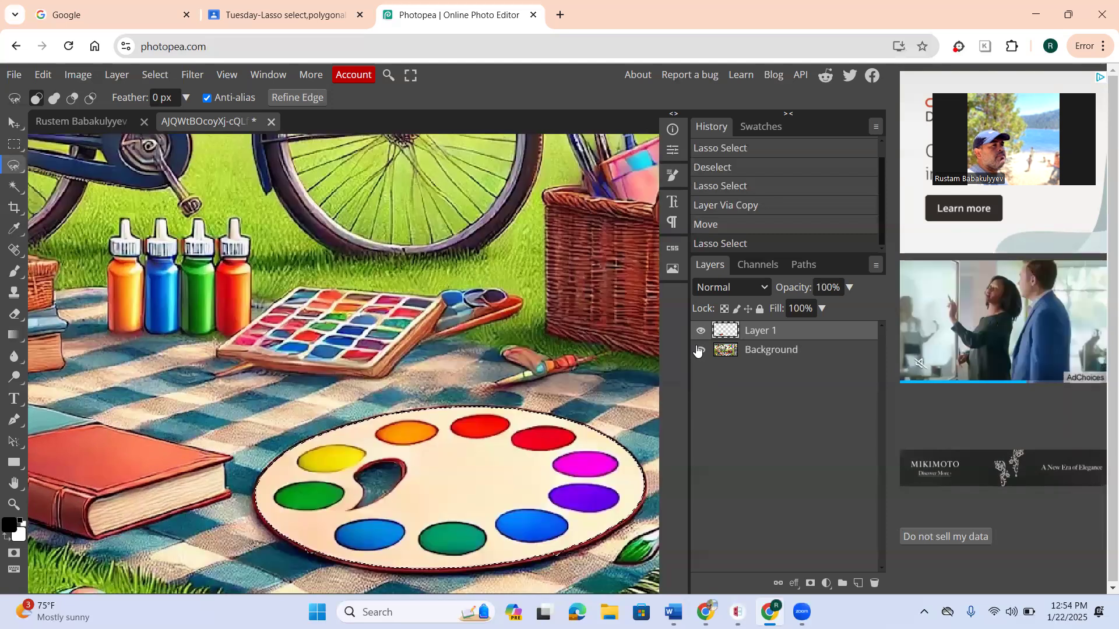
Step: Make the Background the active layer and copy the selected palette onto a new layer with Layer Via Copy
click(767, 352)
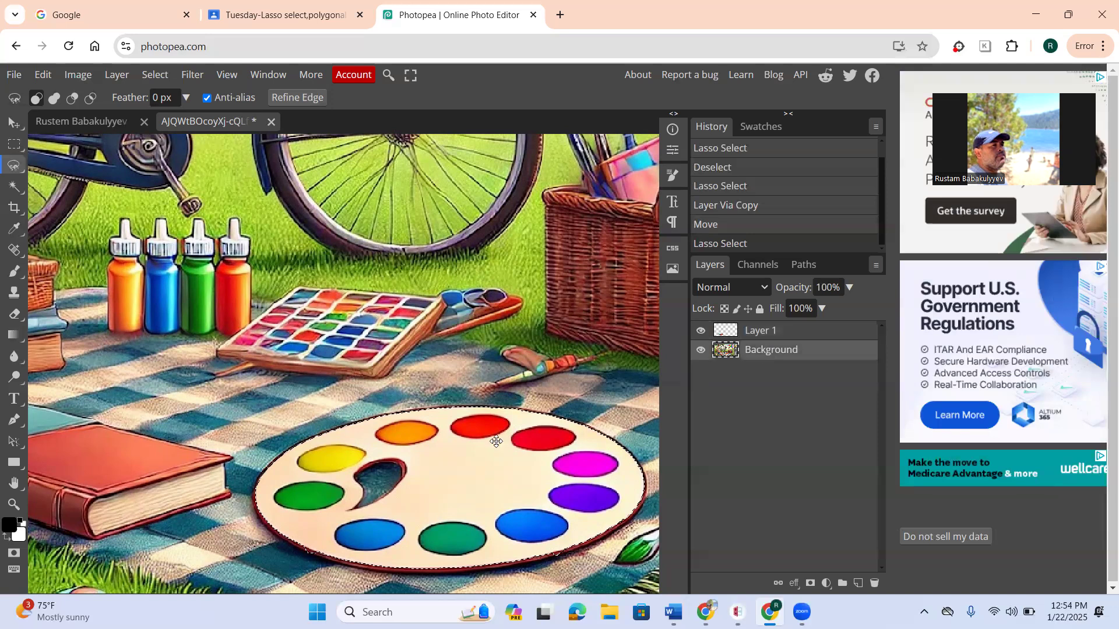
right_click(484, 444)
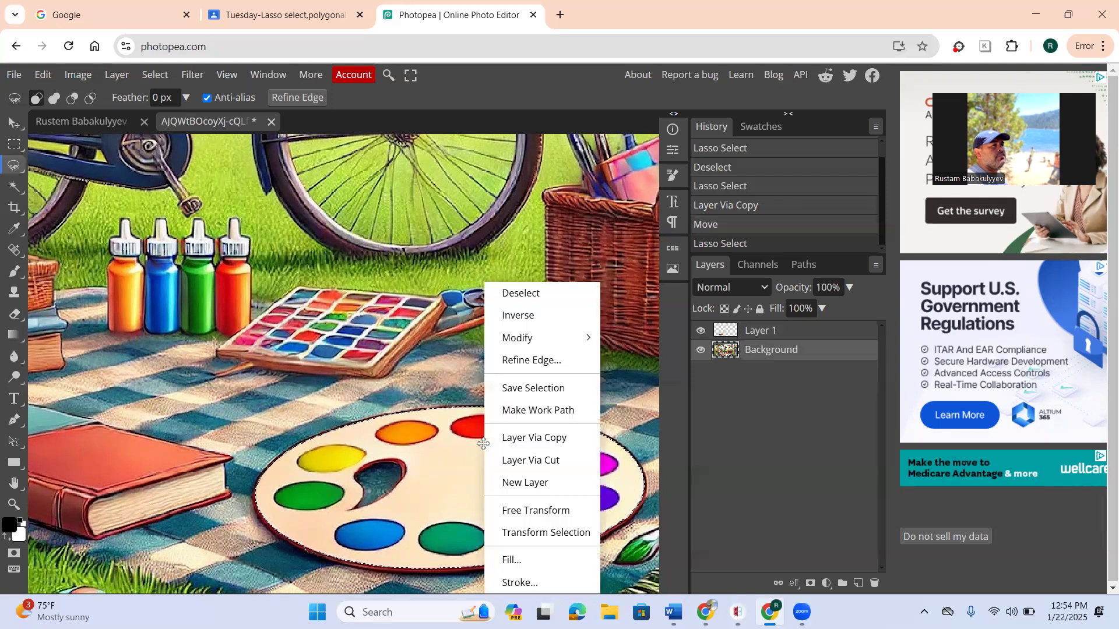
click(545, 443)
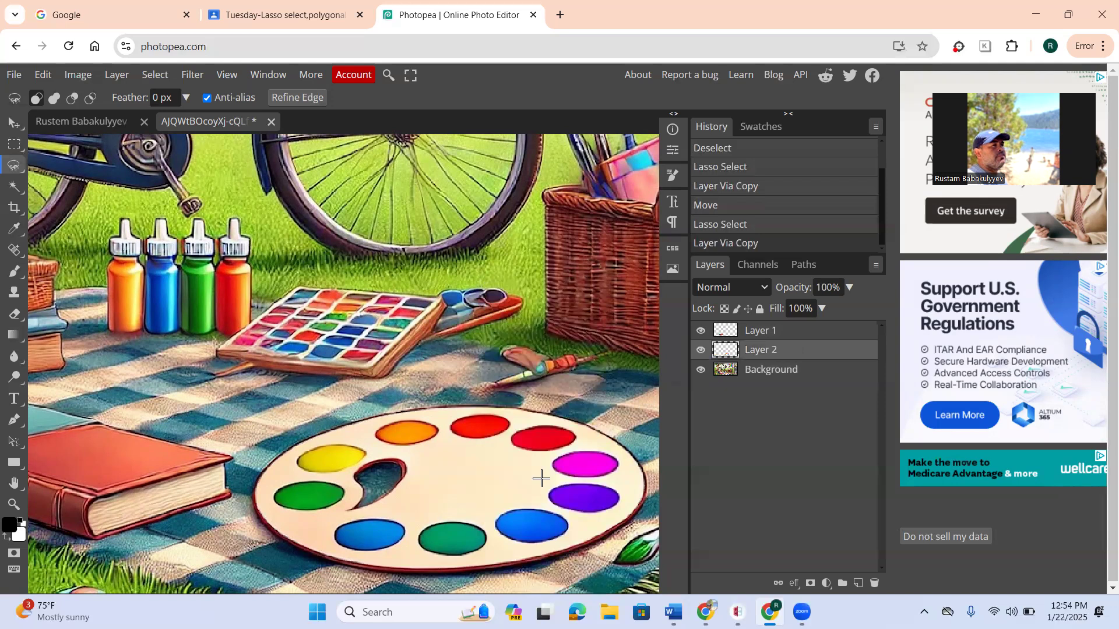
Step: Move the palette copy and the book copy up and slightly right of their originals with the Move tool
key(v)
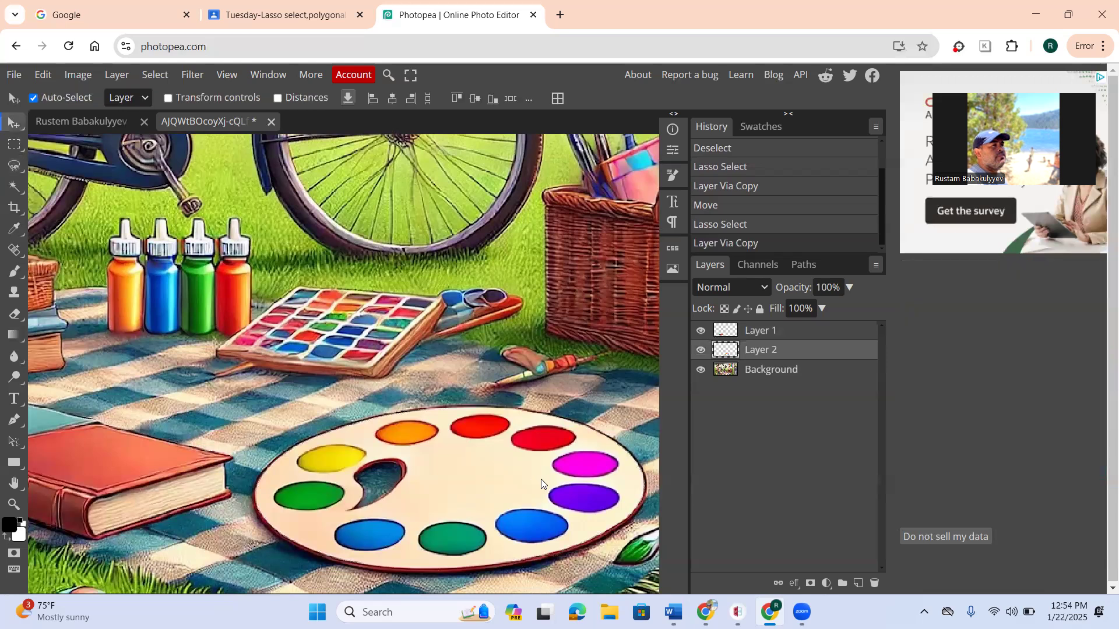
drag(514, 474, 558, 339)
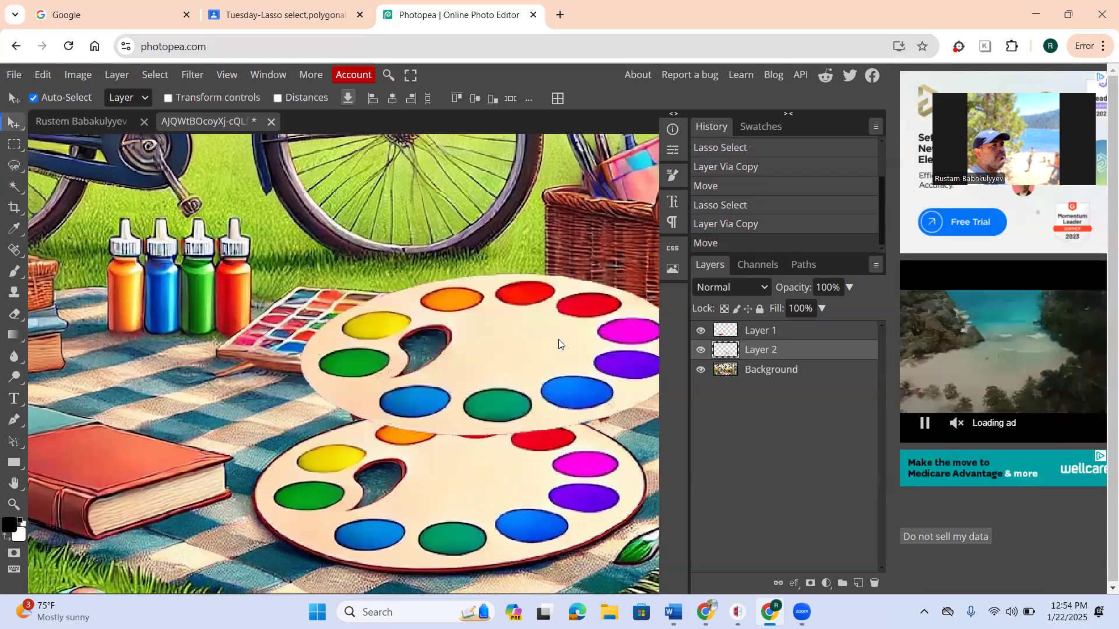
drag(172, 453, 221, 338)
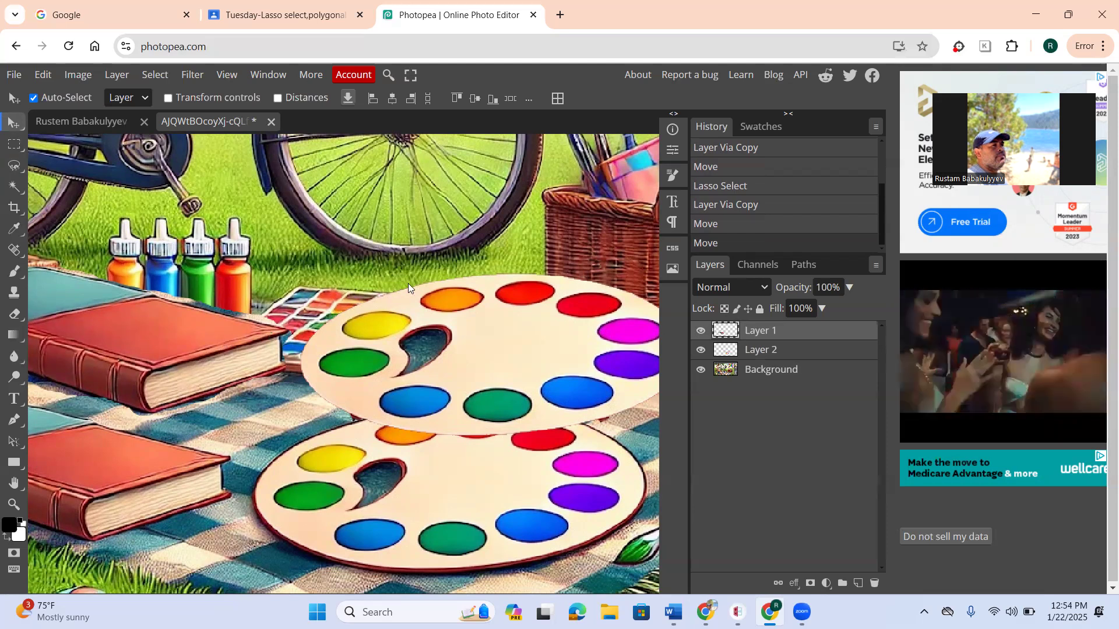
Step: Hide Layer 2 and Layer 1, and rename Layer 1 as book
click(701, 352)
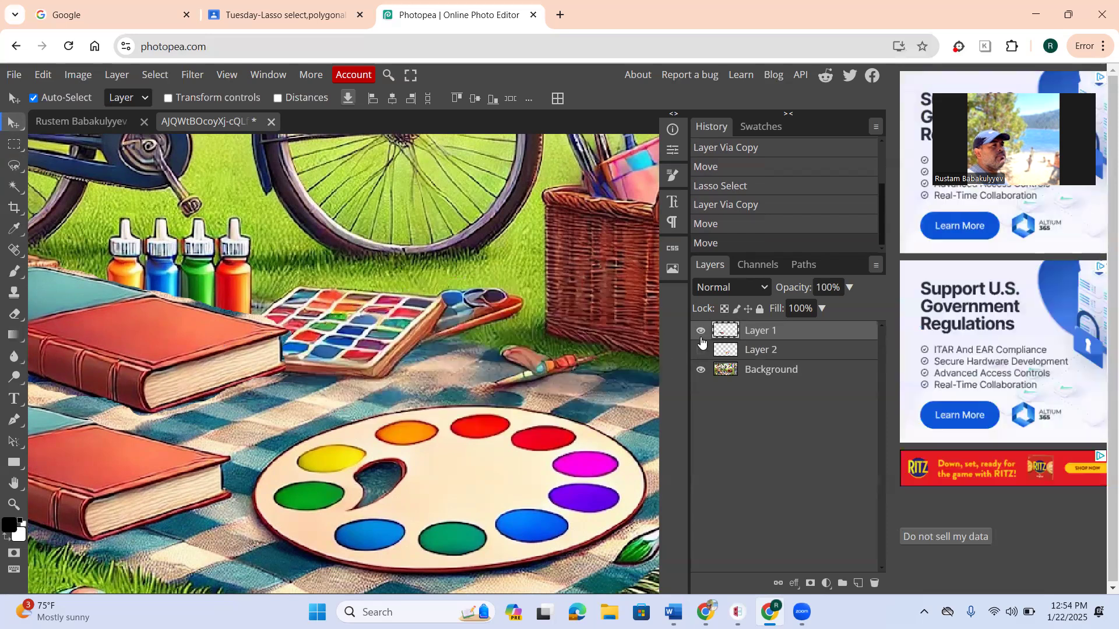
click(700, 331)
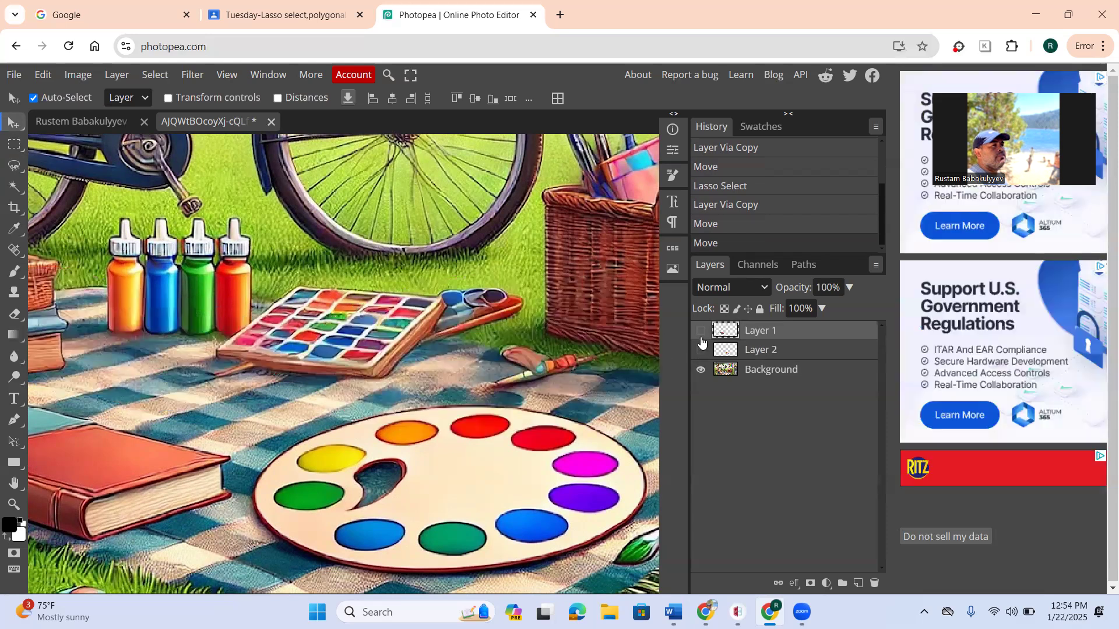
double_click(772, 331)
text(book)
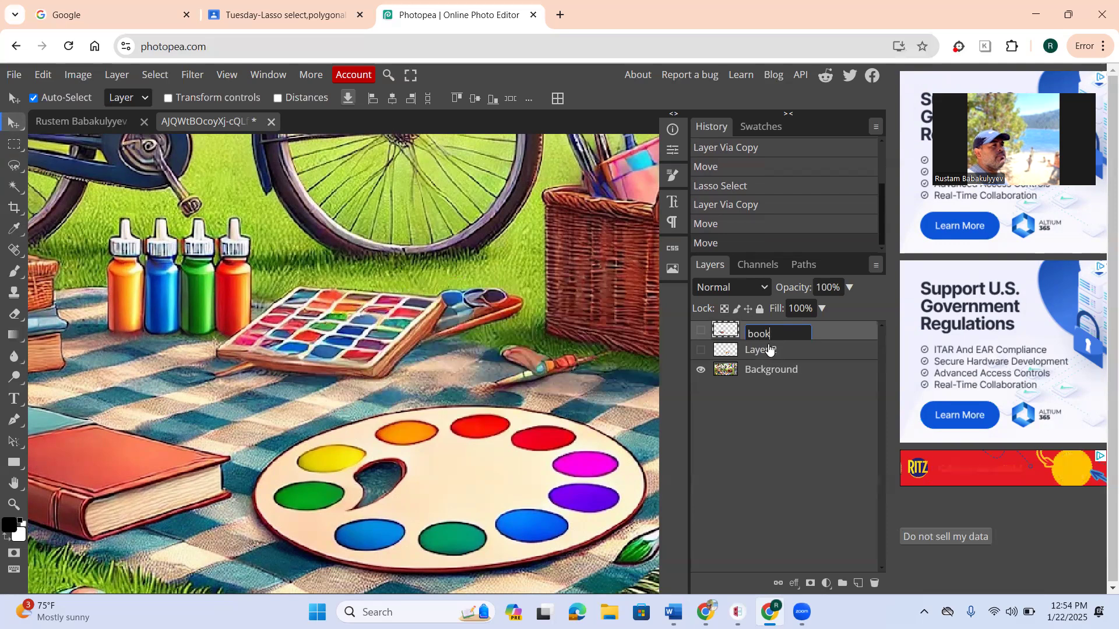
Step: Rename Layer 2 as paint pallet
click(769, 345)
double_click(768, 345)
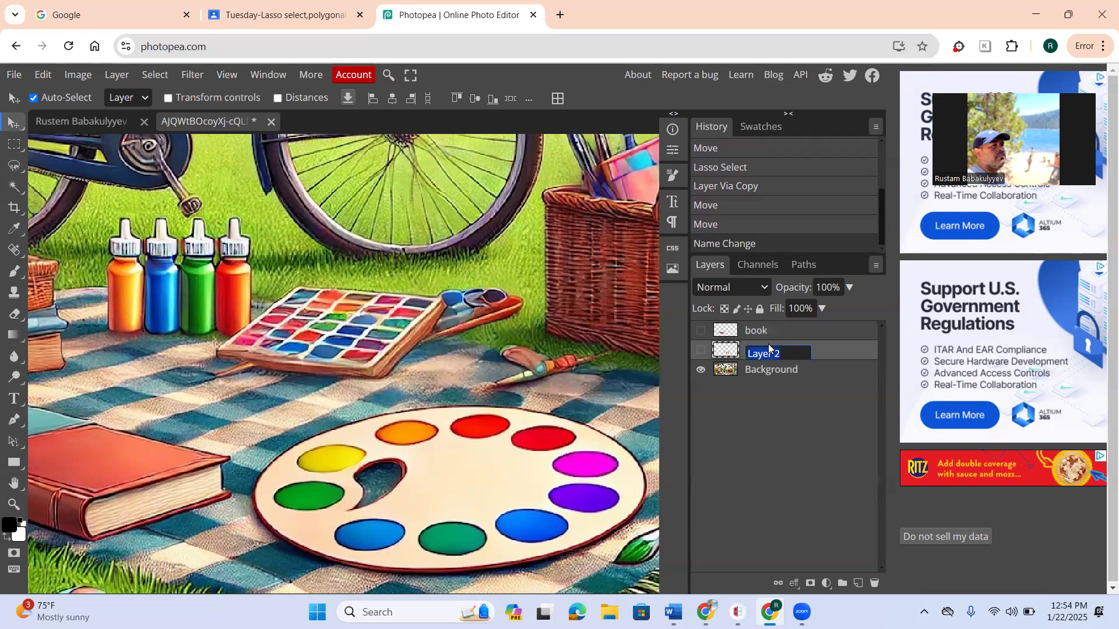
text(pa)
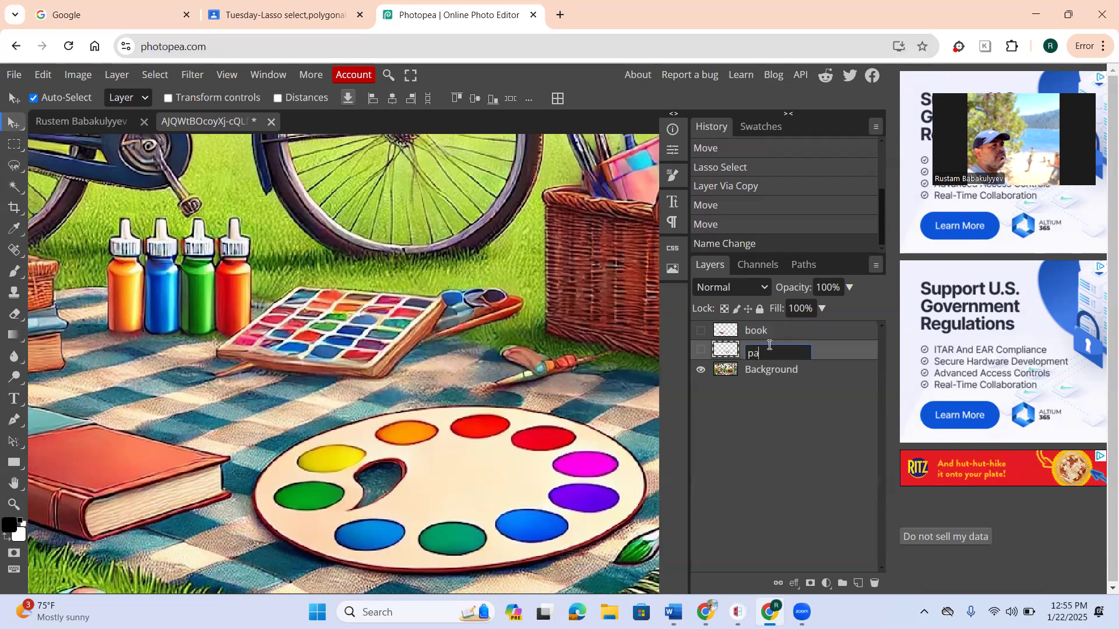
text(int pallet)
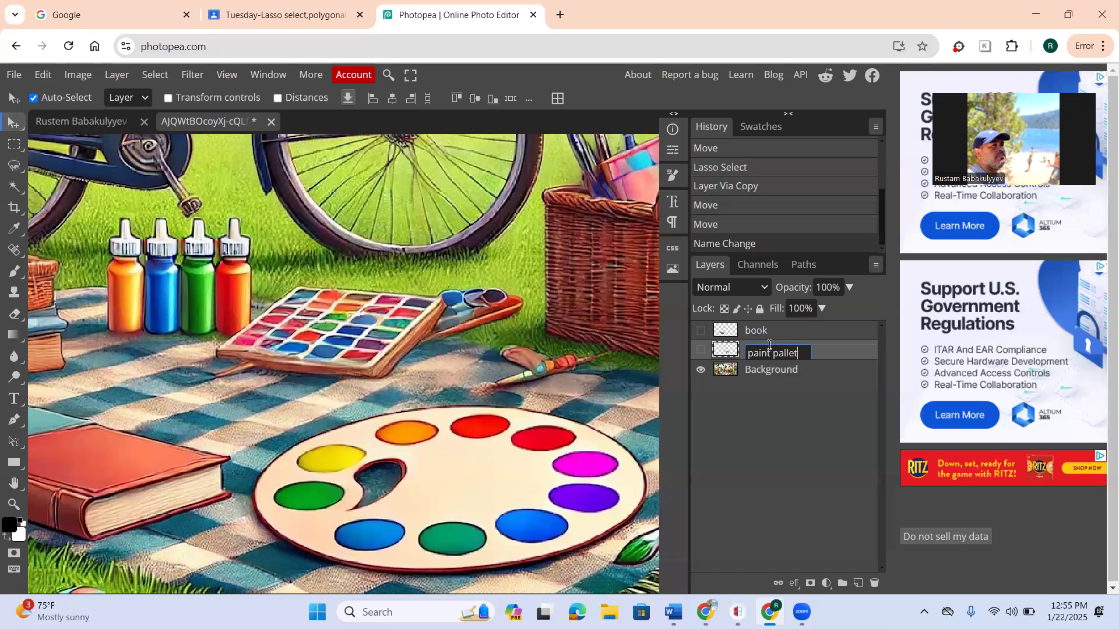
key(Return)
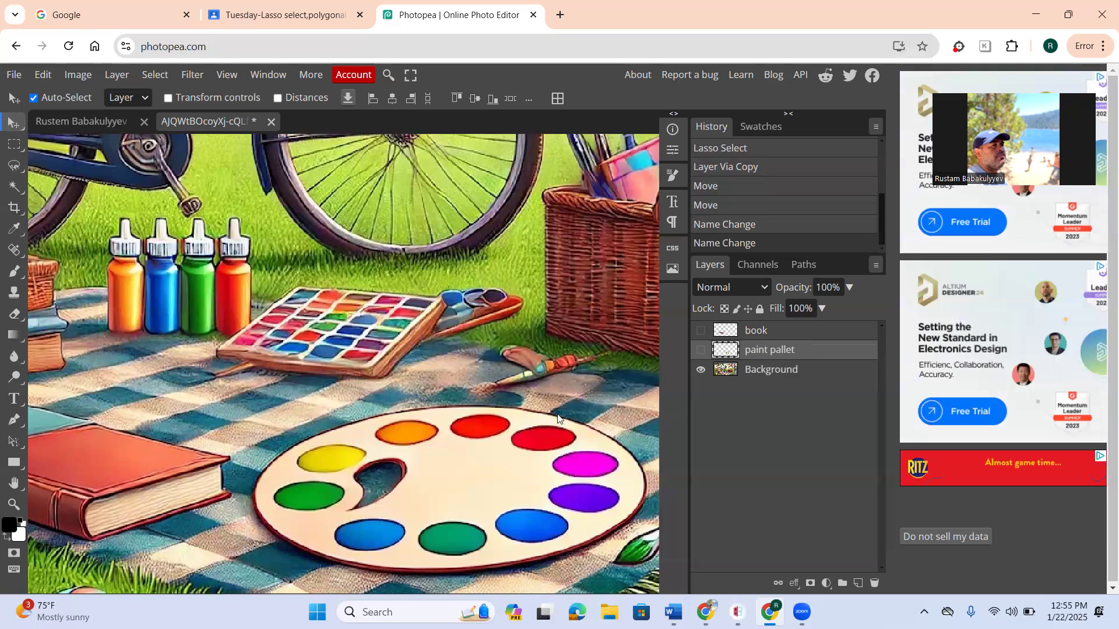
Step: Switch to the Polygonal Lasso Select tool for selecting the wicker basket beside the bicycle
scroll(557, 413, down, 2)
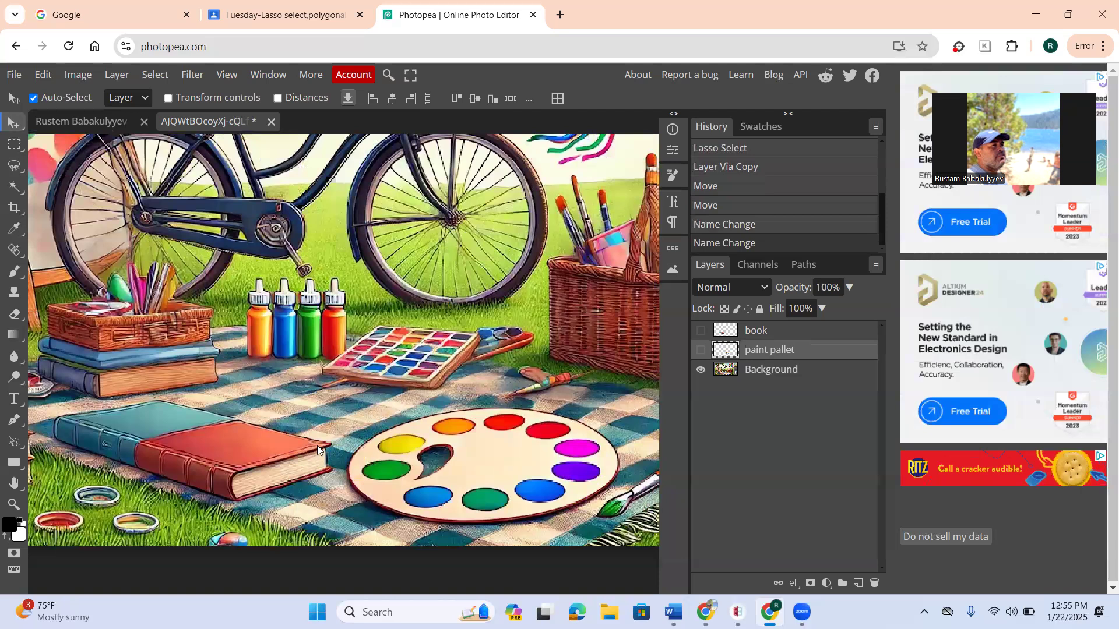
scroll(317, 445, down, 1)
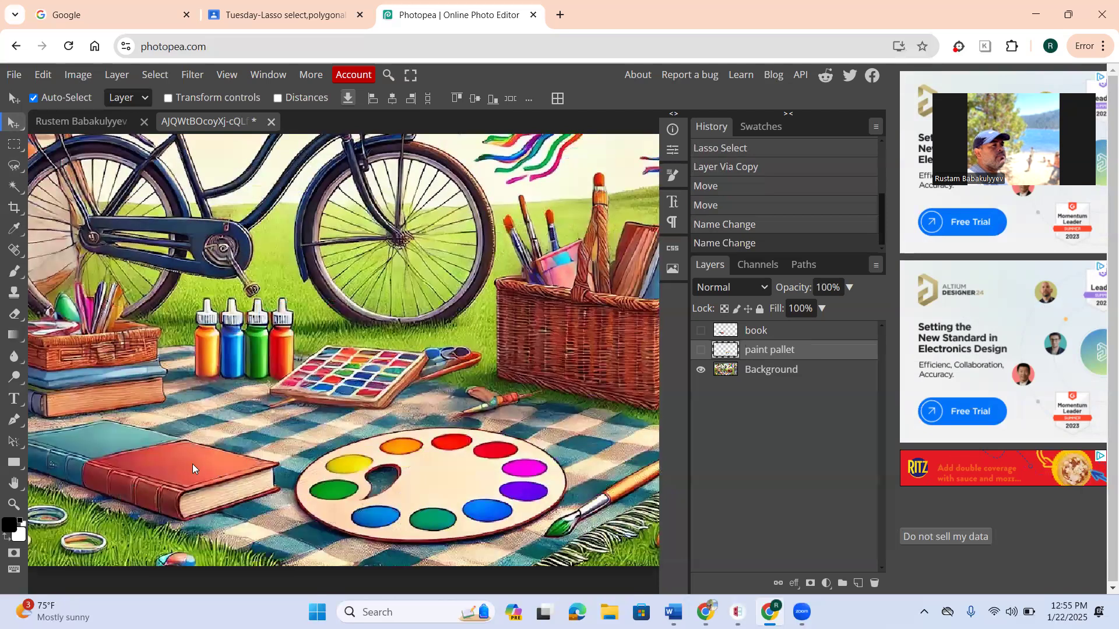
scroll(122, 478, down, 1)
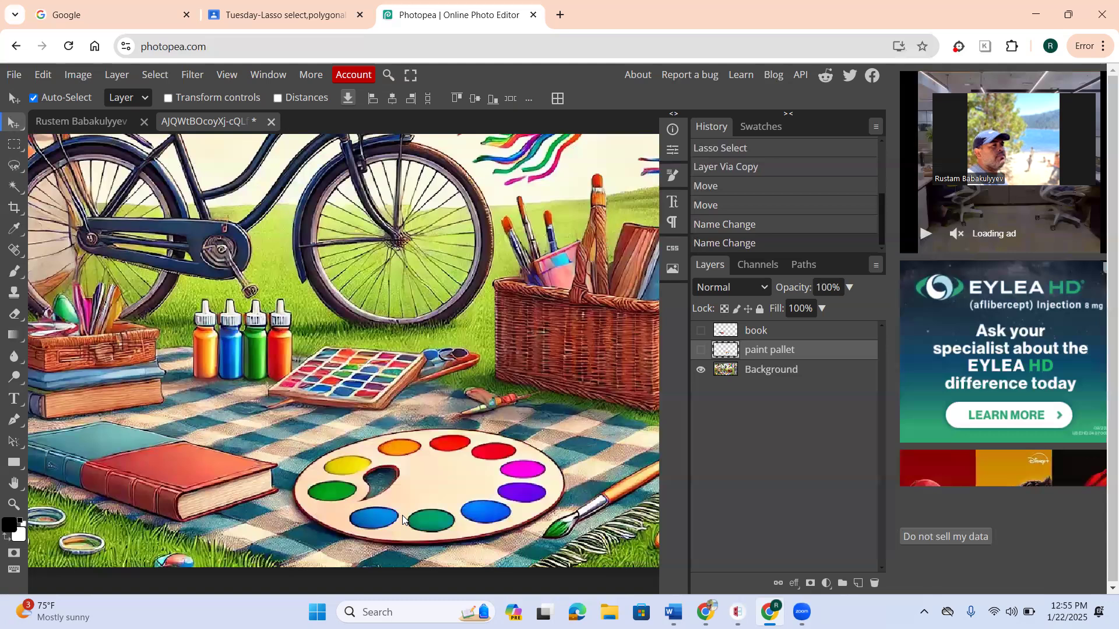
scroll(402, 519, right, 3)
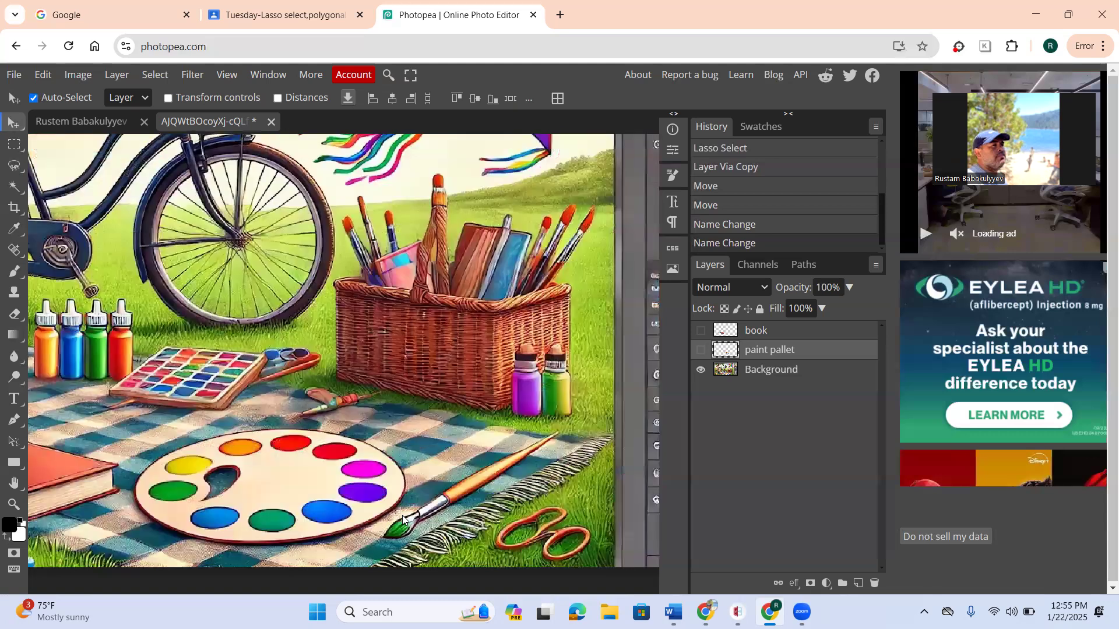
scroll(402, 518, right, 1)
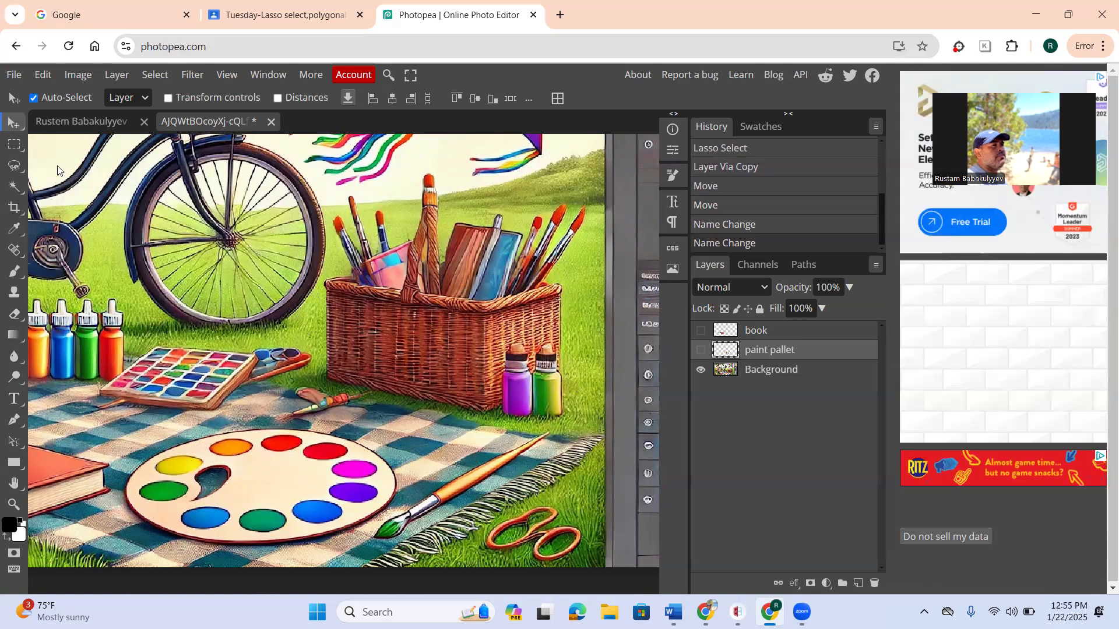
click(16, 166)
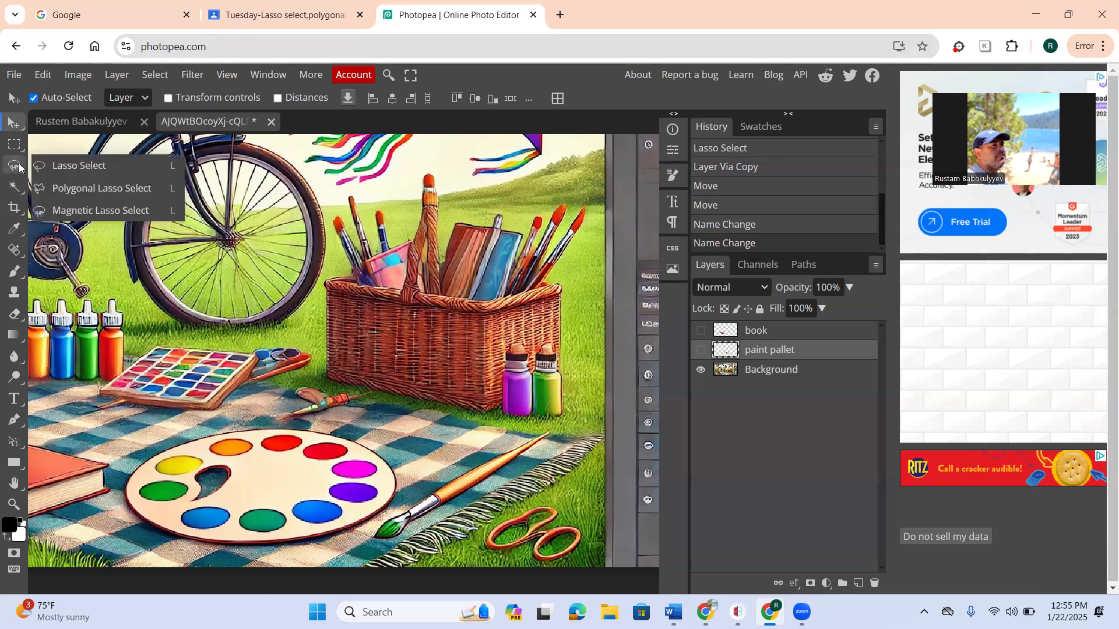
click(81, 188)
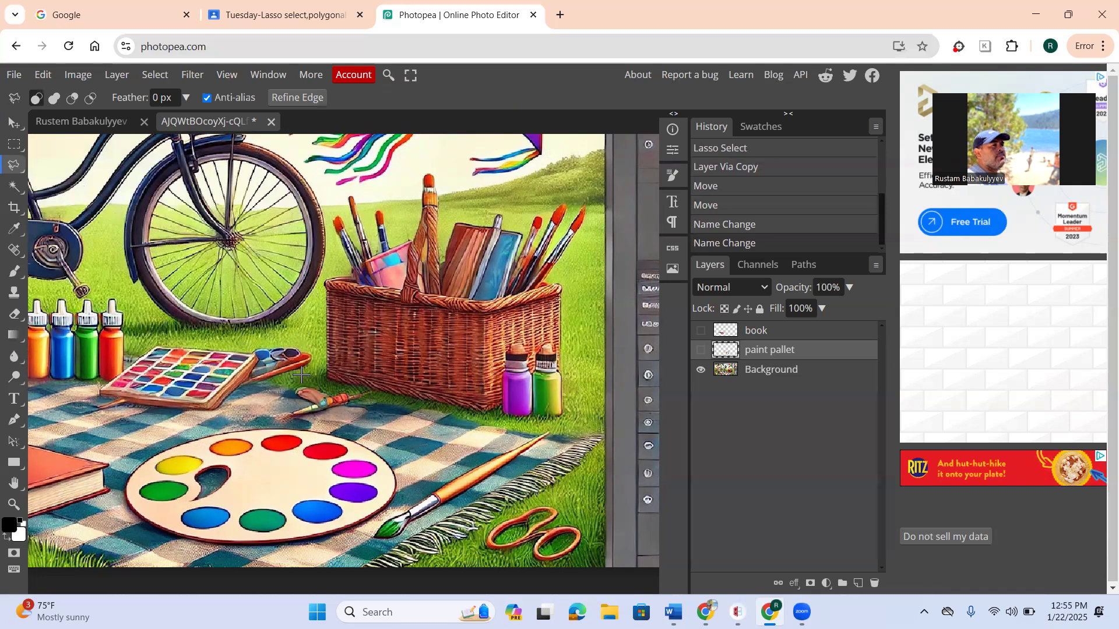
Step: Examine the wicker basket and its surrounding objects to judge the outline for a straight-edged selection
scroll(358, 385, up, 1)
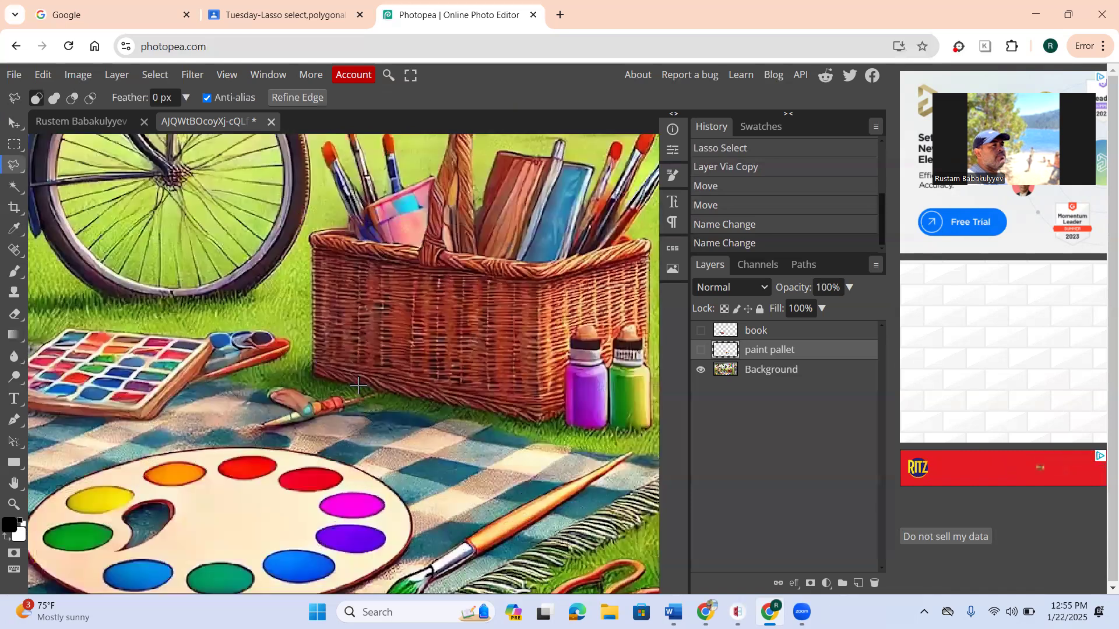
scroll(299, 365, up, 1)
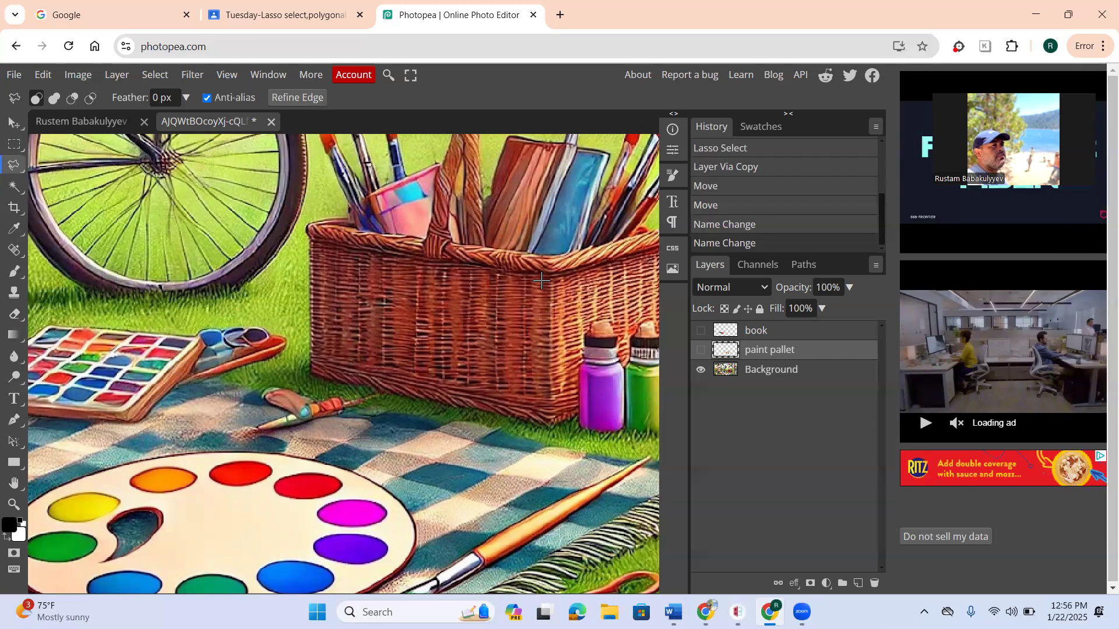
scroll(541, 281, down, 1)
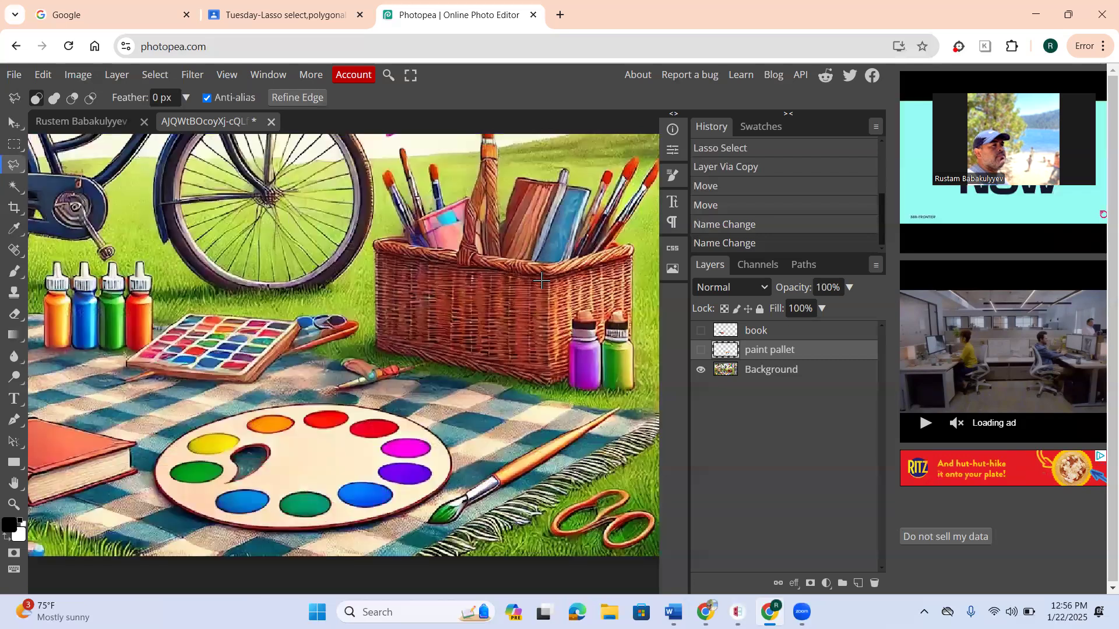
scroll(541, 281, down, 1)
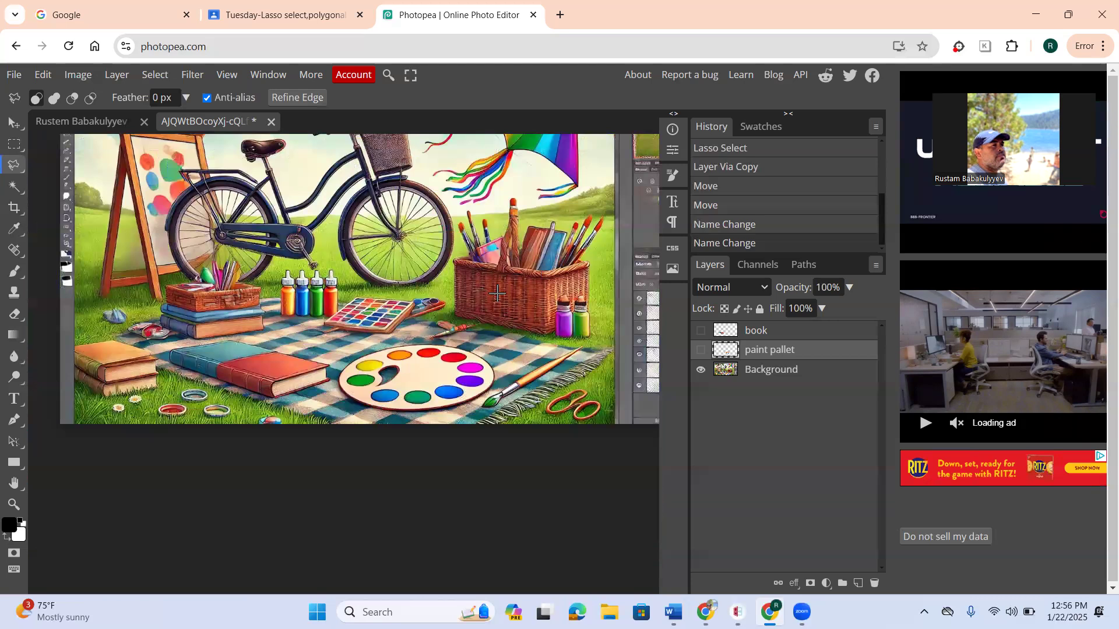
scroll(361, 368, up, 1)
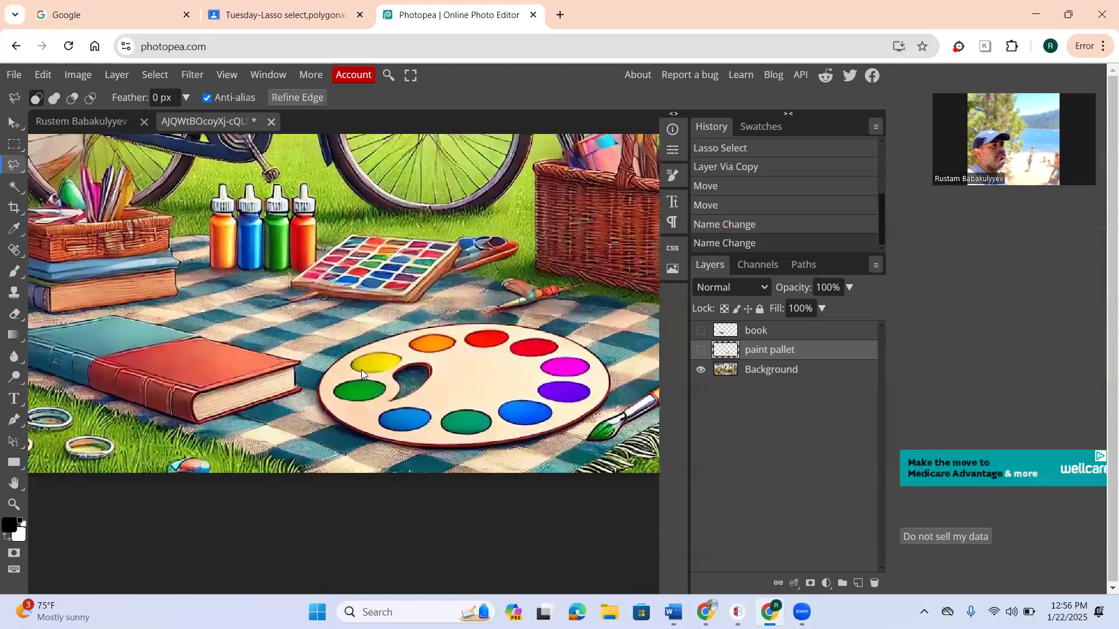
scroll(361, 369, down, 1)
scroll(361, 369, down, 1)
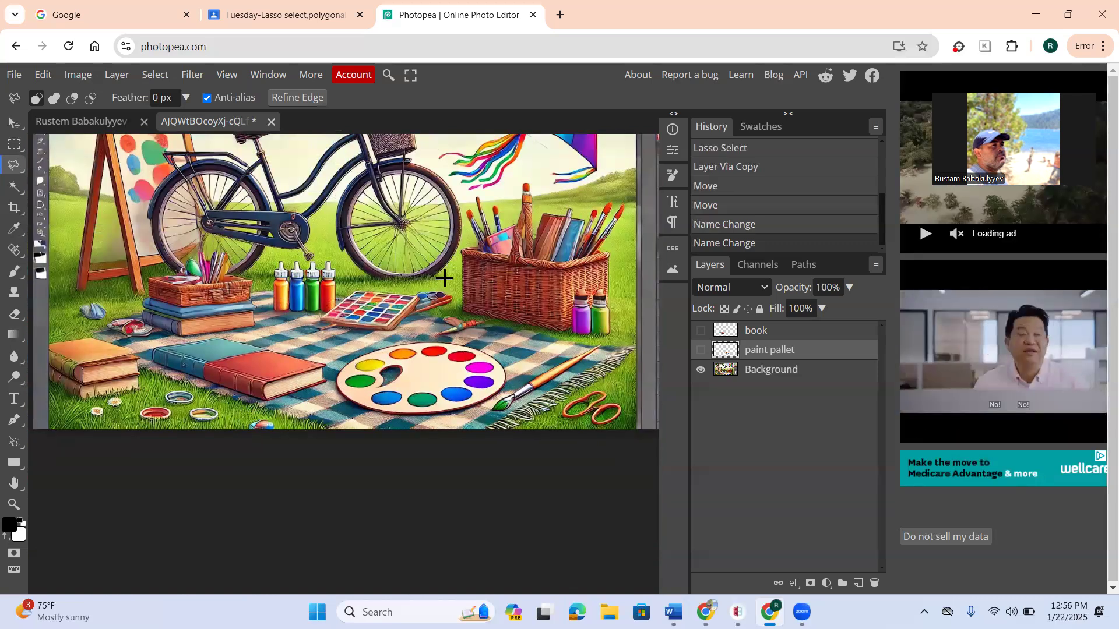
scroll(442, 297, right, 2)
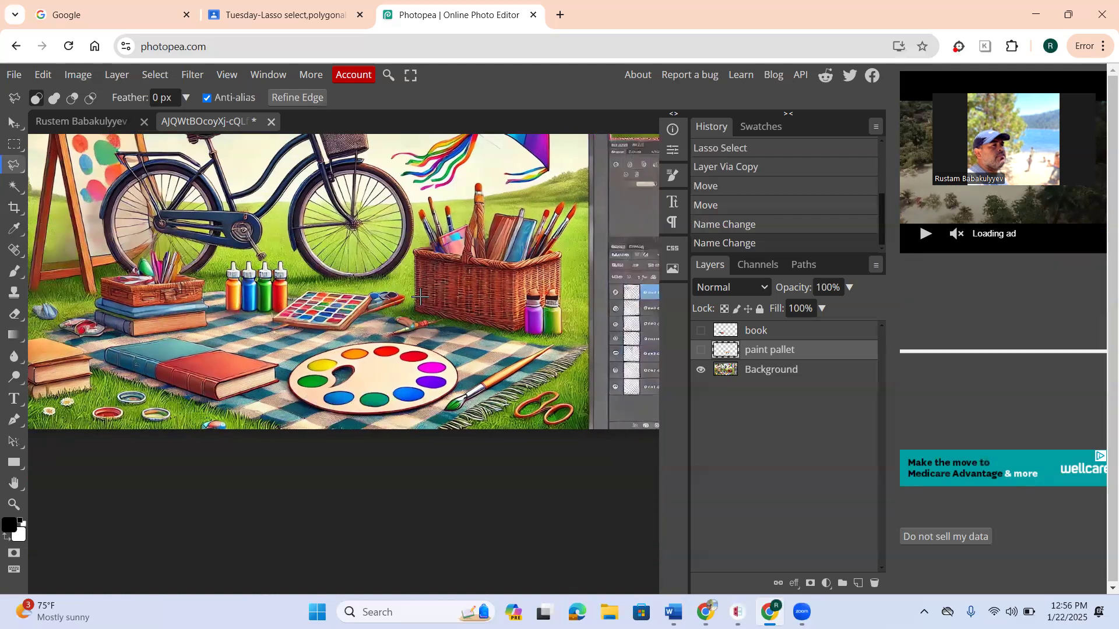
scroll(478, 282, up, 1)
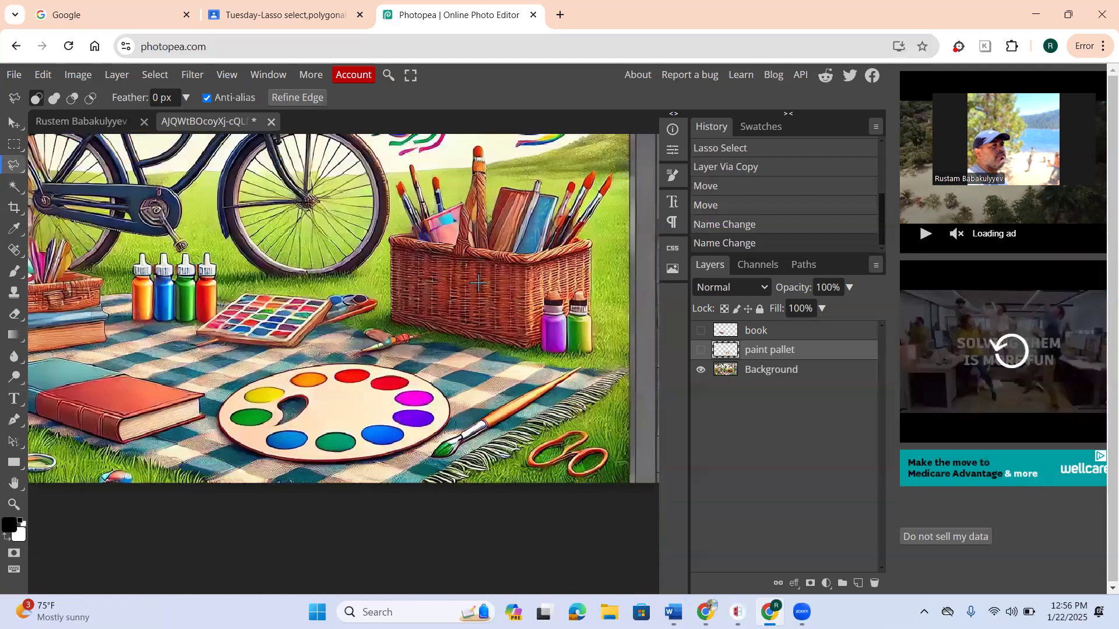
scroll(478, 283, up, 1)
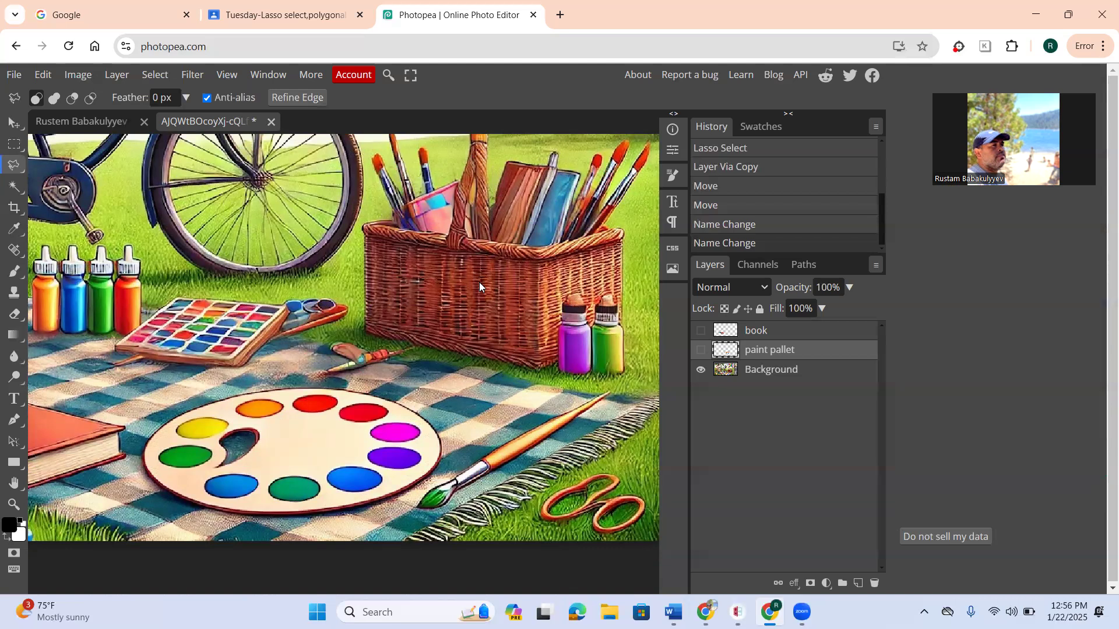
scroll(479, 285, down, 1)
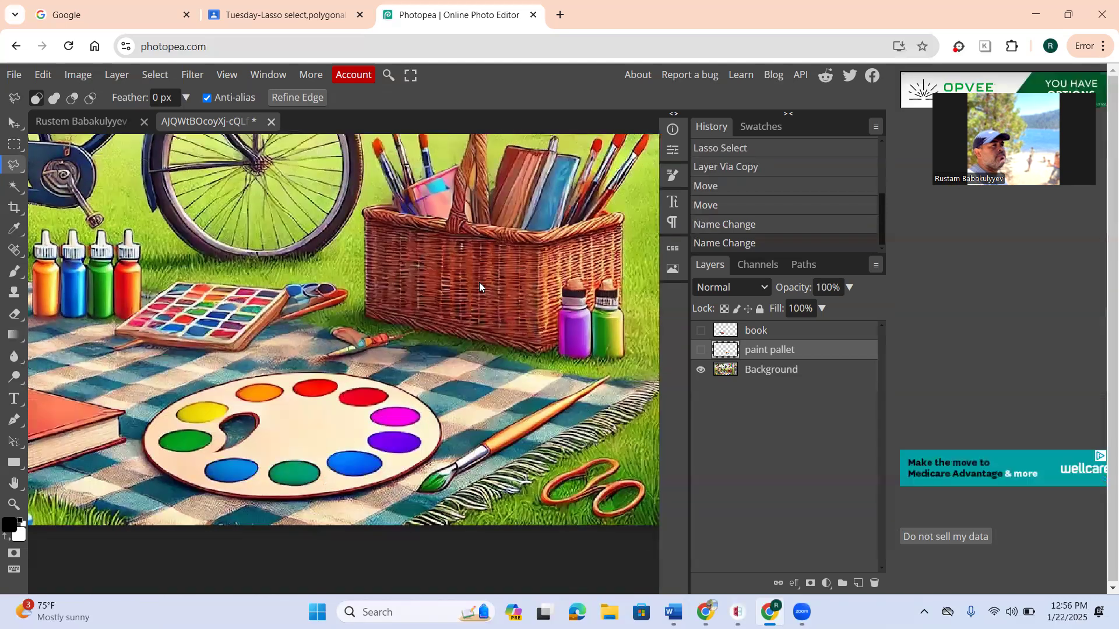
scroll(479, 282, up, 3)
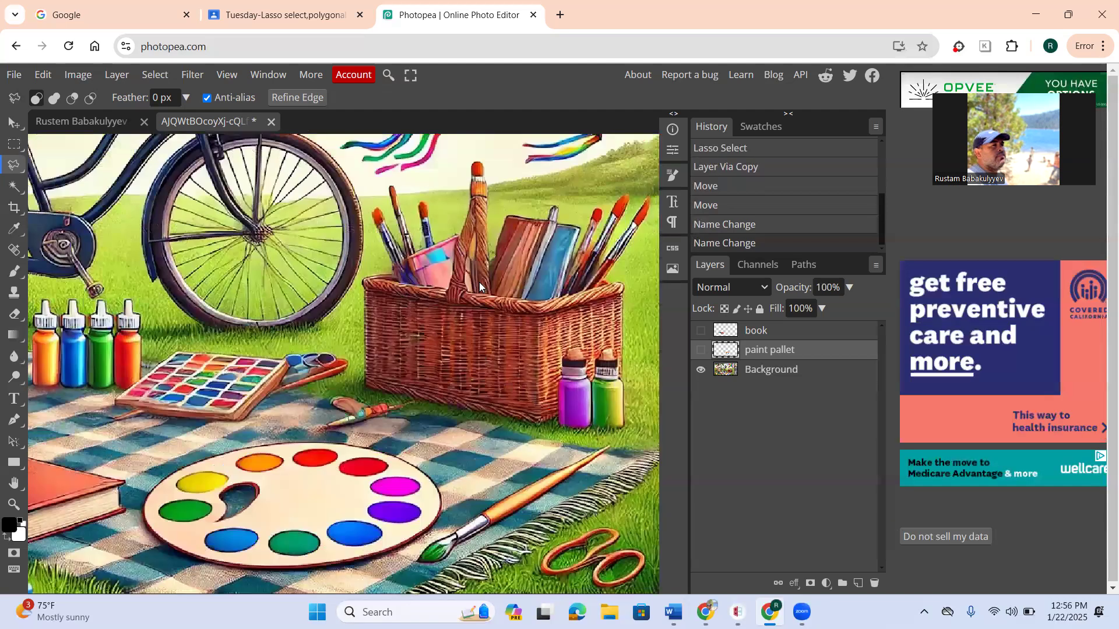
scroll(479, 282, up, 2)
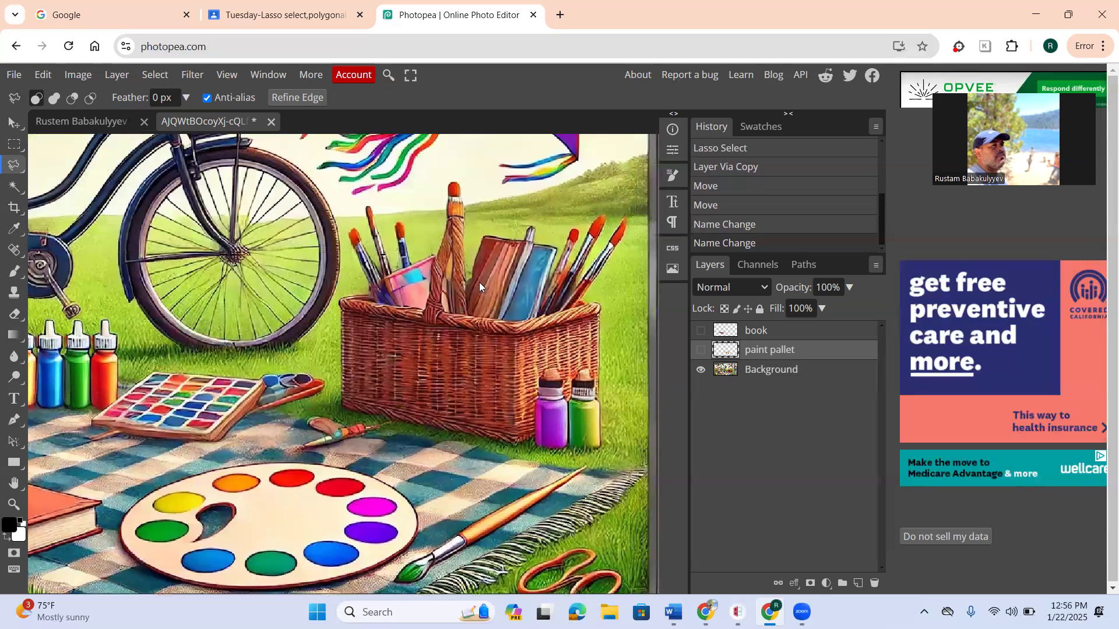
scroll(479, 282, right, 2)
scroll(479, 282, left, 2)
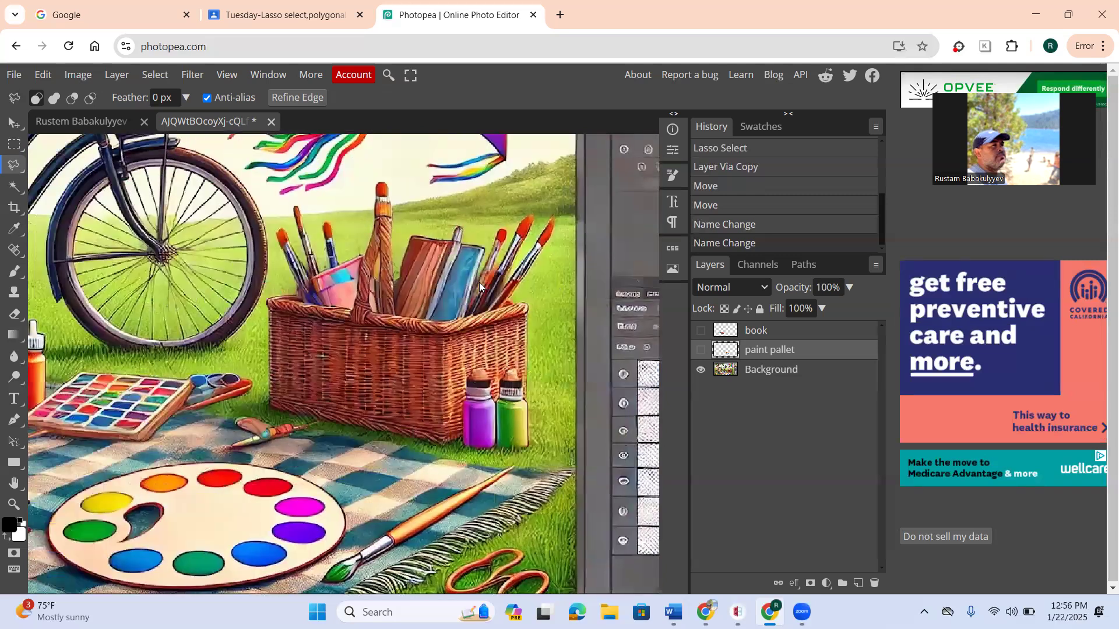
scroll(479, 282, left, 1)
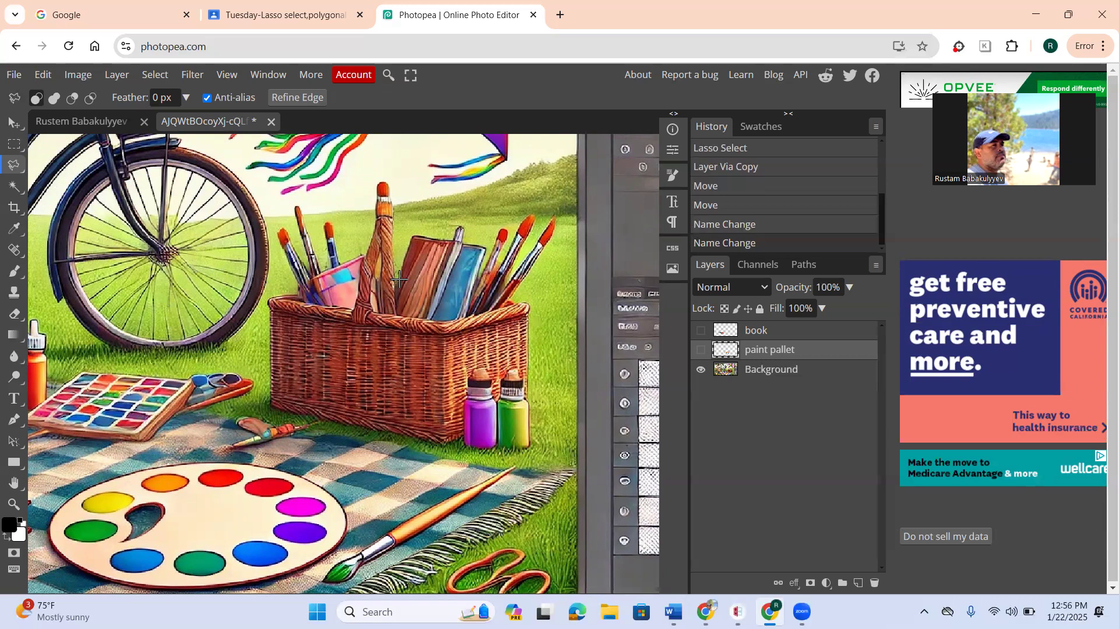
Step: Start a polygonal lasso outline at the wicker basket's upper-left corner and trace it along the rim and around the leftmost paintbrush
scroll(398, 279, up, 1)
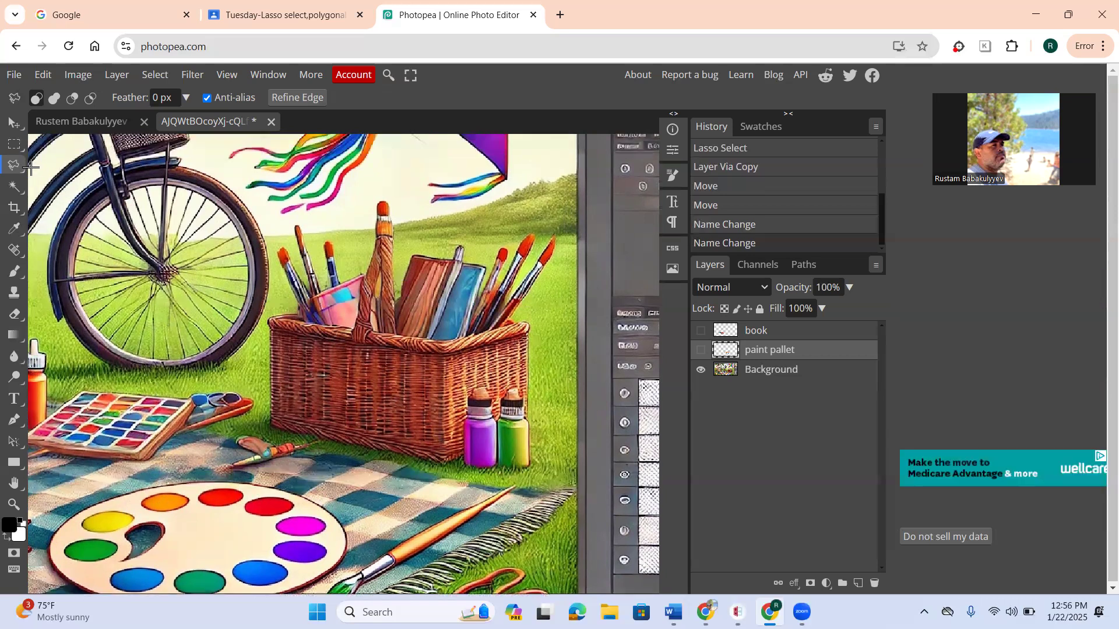
scroll(268, 424, up, 1)
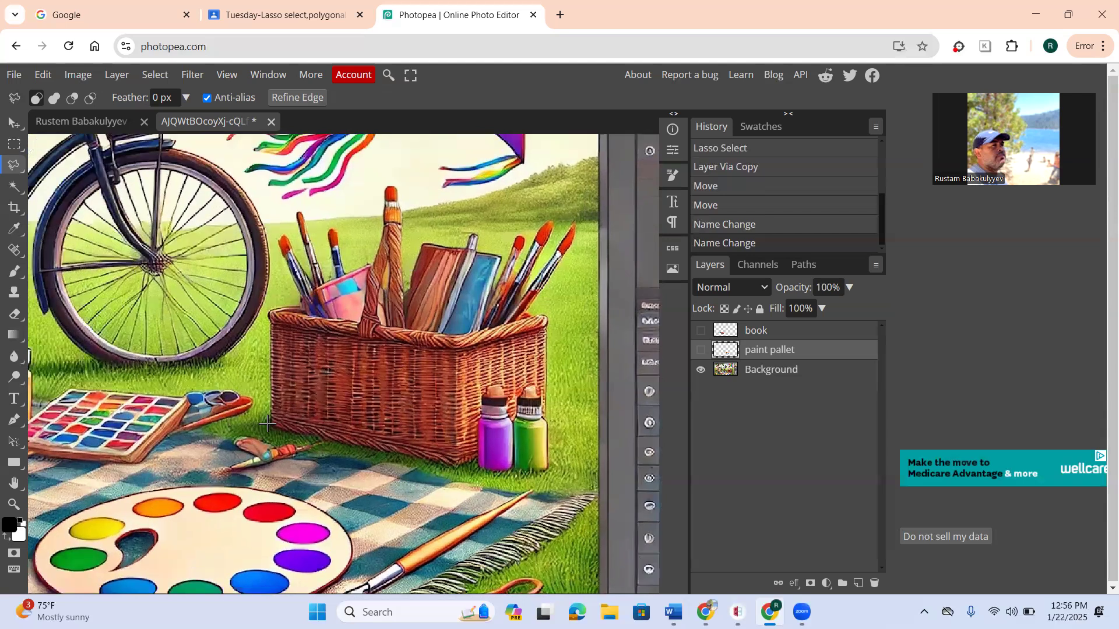
scroll(271, 423, up, 1)
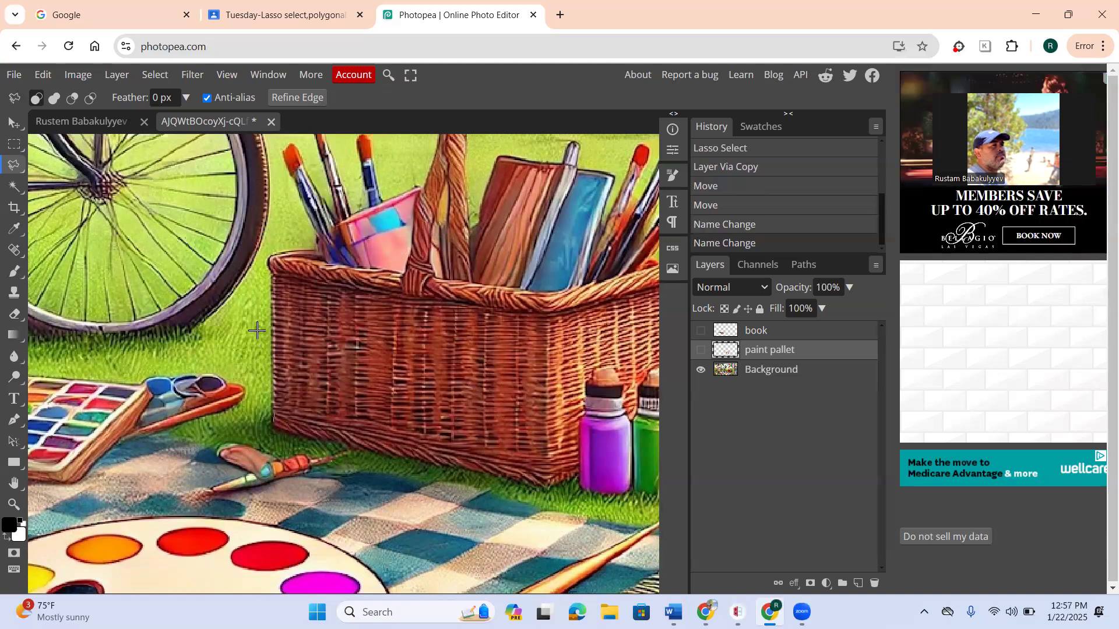
click(261, 287)
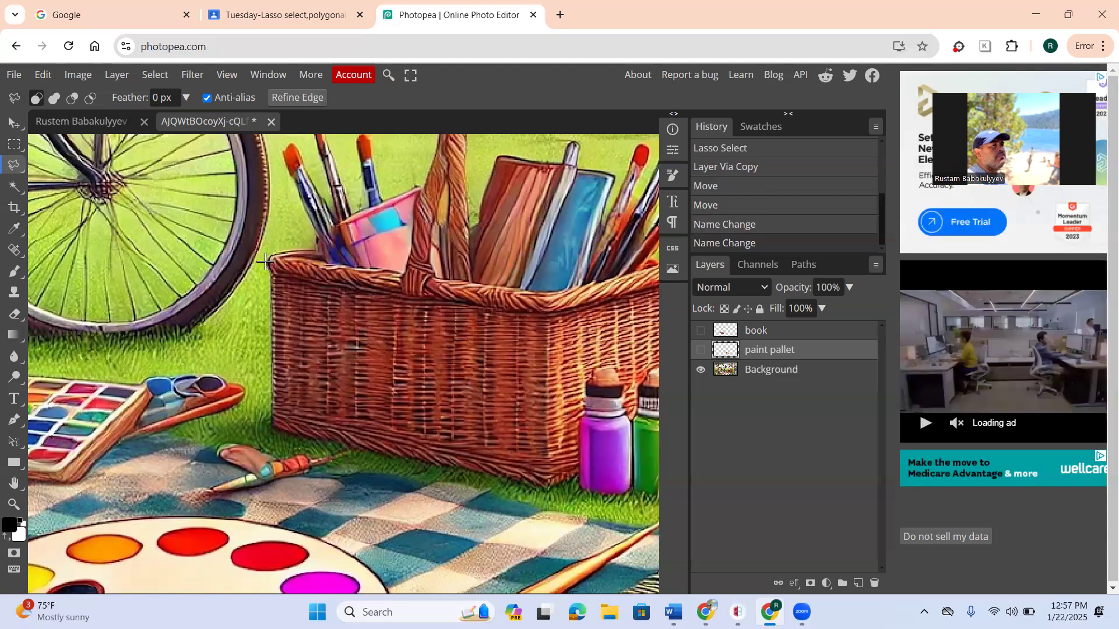
scroll(265, 262, up, 2)
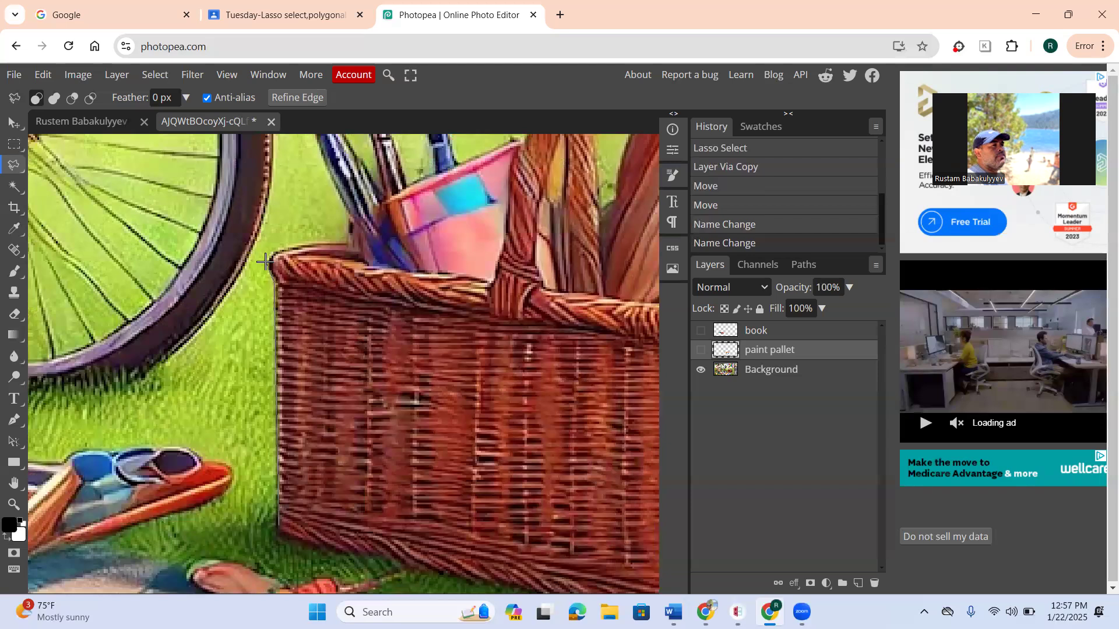
scroll(265, 263, up, 1)
drag(272, 251, 359, 241)
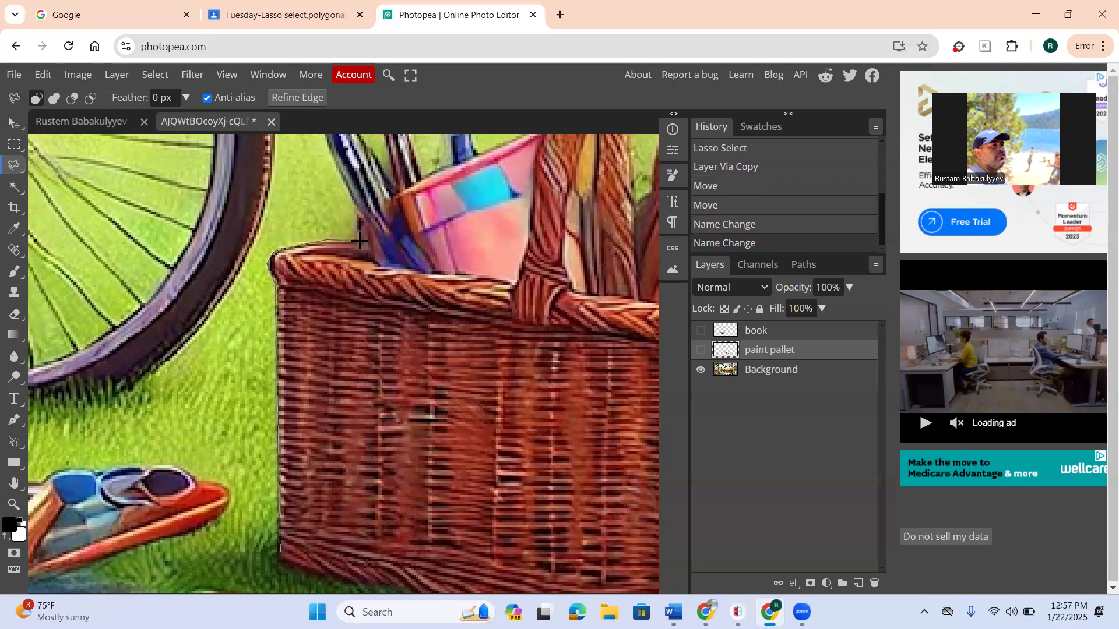
drag(358, 234, 353, 206)
scroll(353, 206, up, 1)
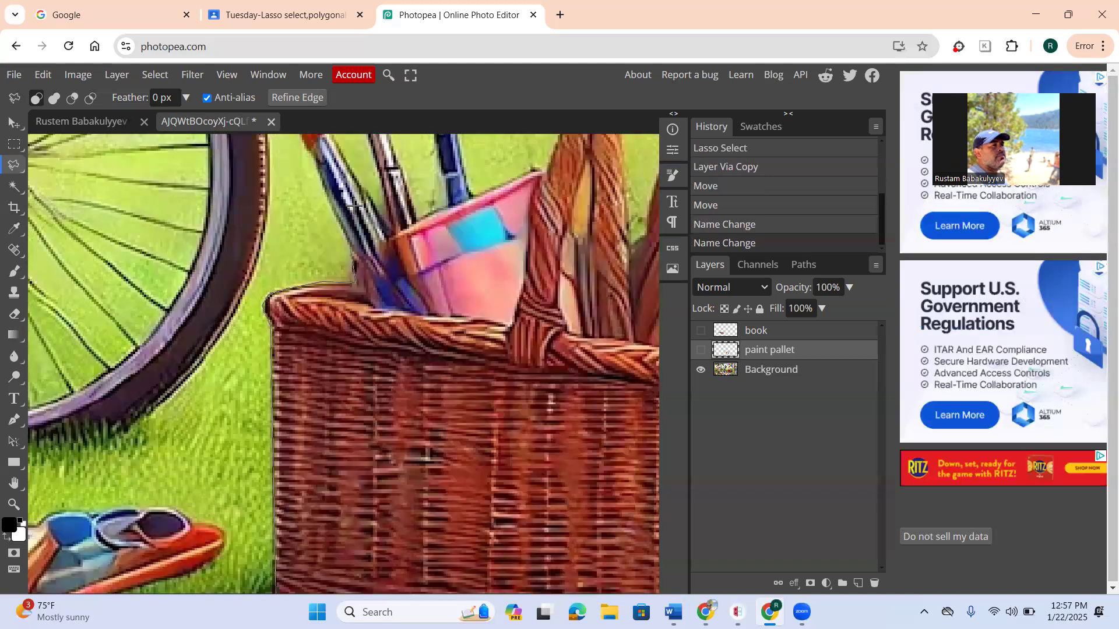
mouse_move(353, 206)
mouse_down()
mouse_move(282, 208)
mouse_move(283, 198)
mouse_move(297, 173)
mouse_move(312, 185)
mouse_move(331, 248)
mouse_move(380, 304)
mouse_up()
scroll(283, 207, up, 2)
drag(377, 264, 367, 194)
scroll(355, 148, up, 3)
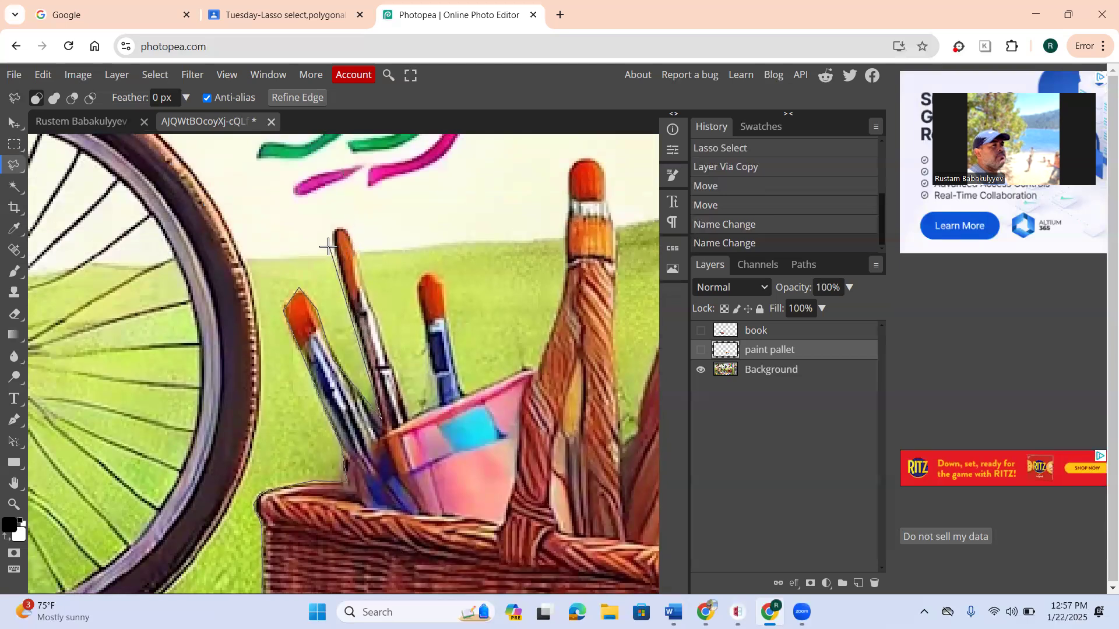
Step: Continue the polygonal outline around the second and third paintbrushes and down to the rim of the pink cup
click(335, 238)
click(338, 226)
click(348, 229)
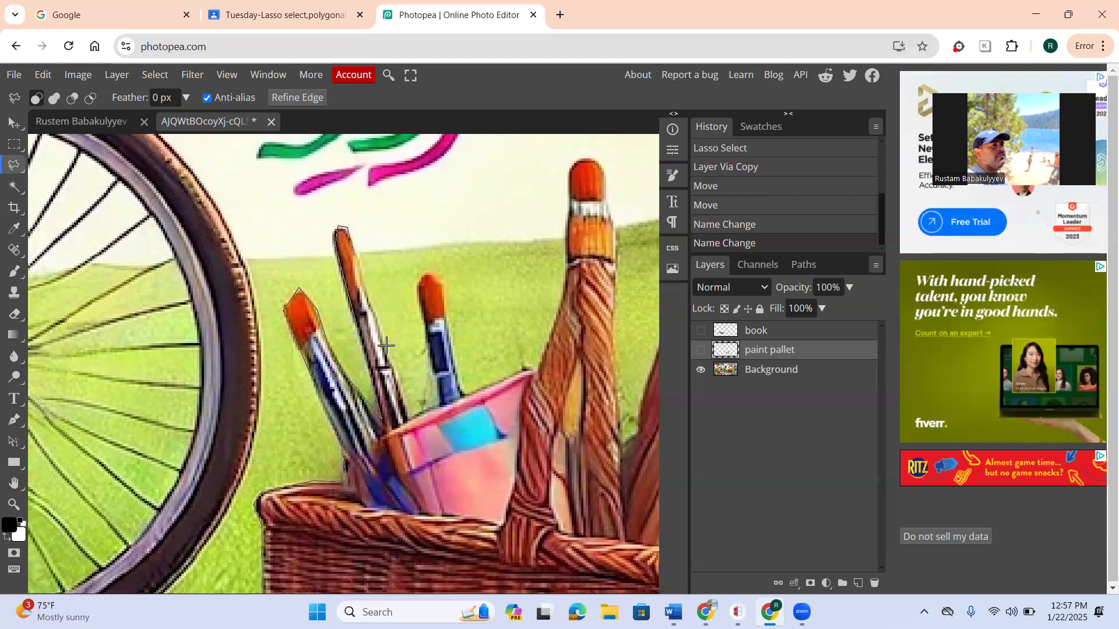
click(406, 414)
click(441, 403)
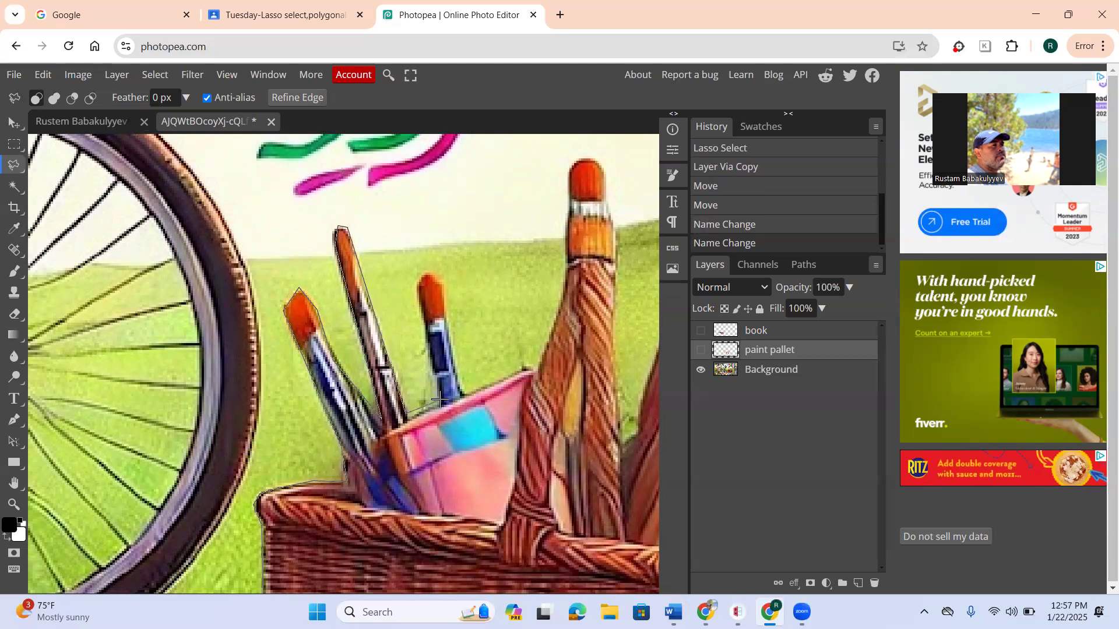
click(433, 273)
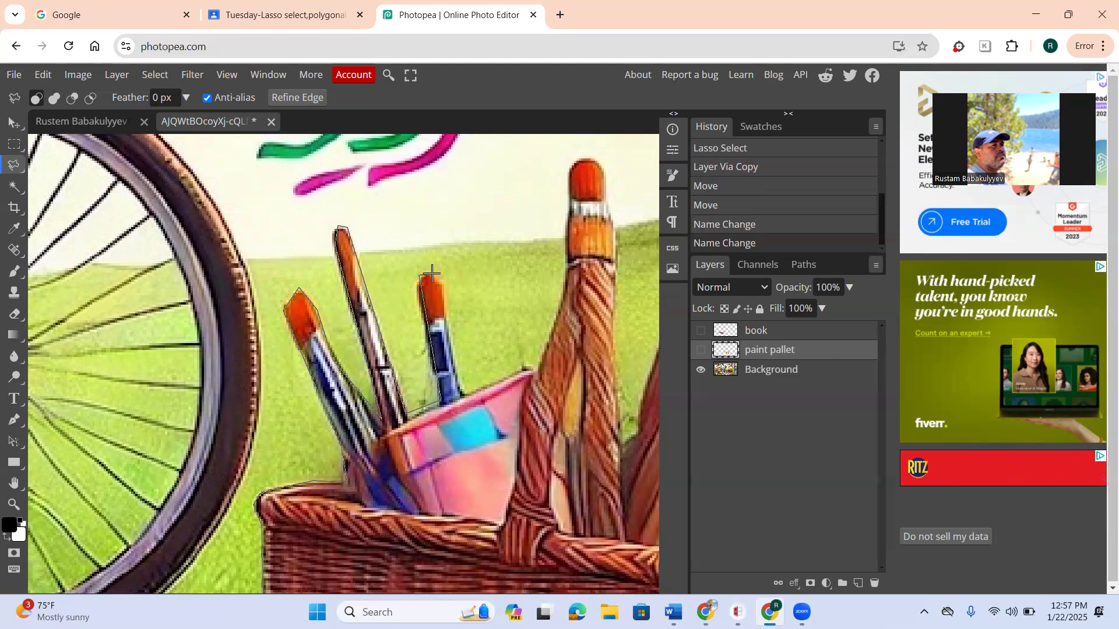
click(443, 301)
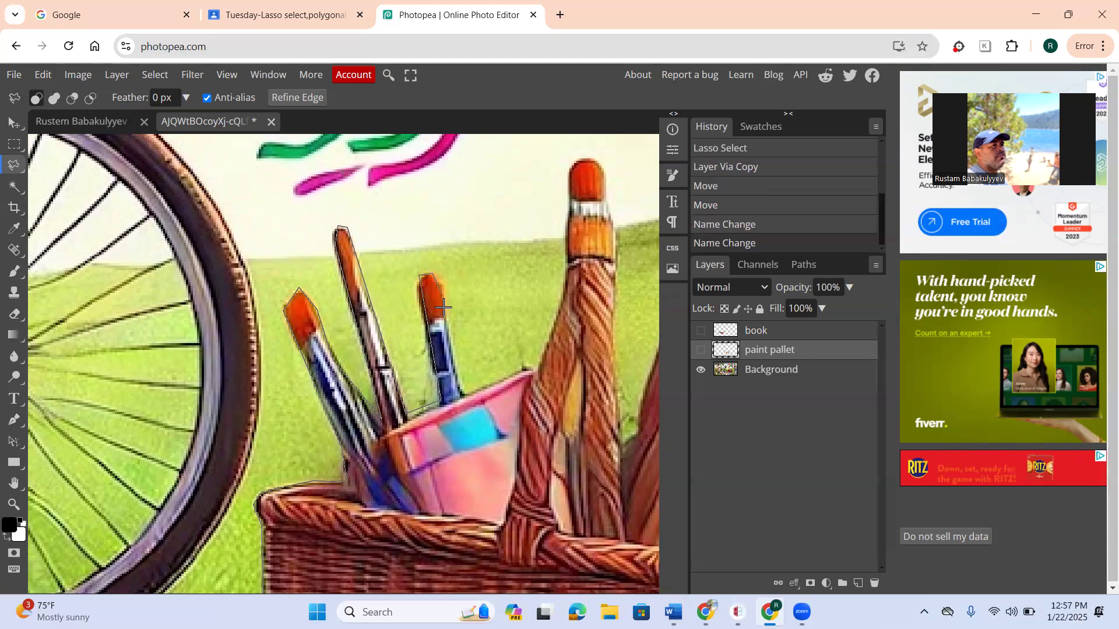
click(466, 395)
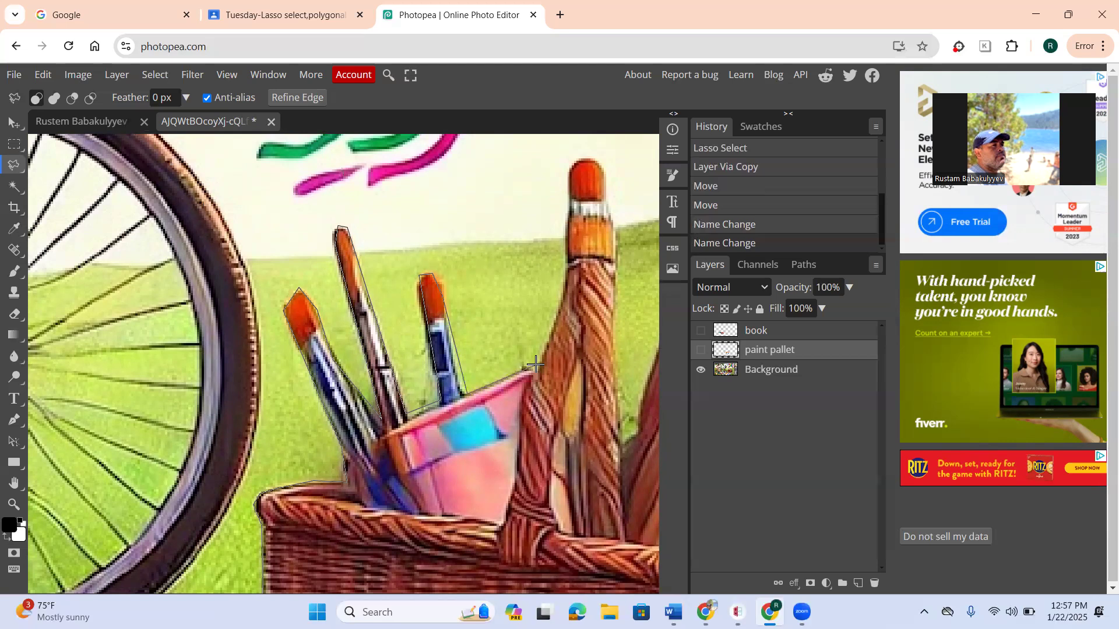
Step: Trace the outline up and around the brush-tipped basket handle and down to the edge of the brown book
click(567, 265)
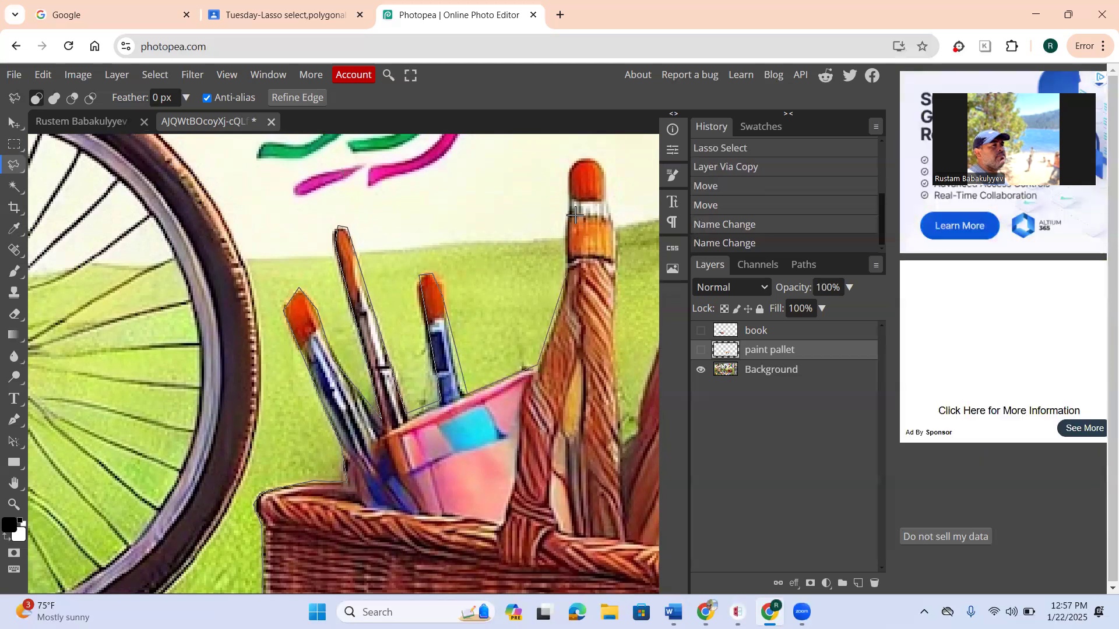
click(571, 162)
click(590, 155)
click(608, 166)
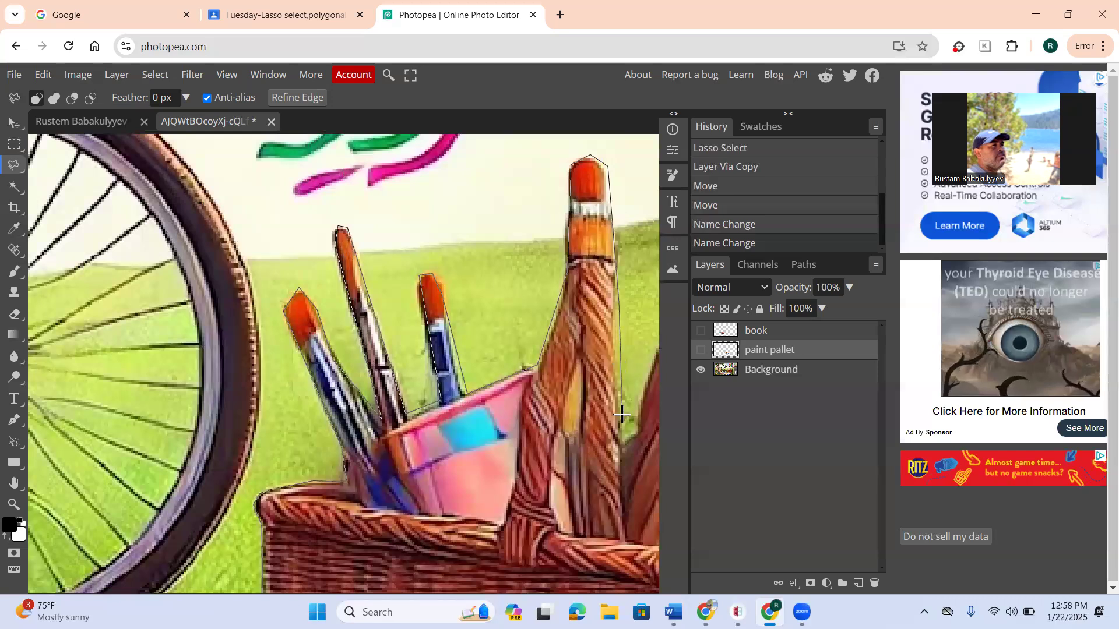
scroll(622, 414, right, 2)
scroll(622, 414, right, 4)
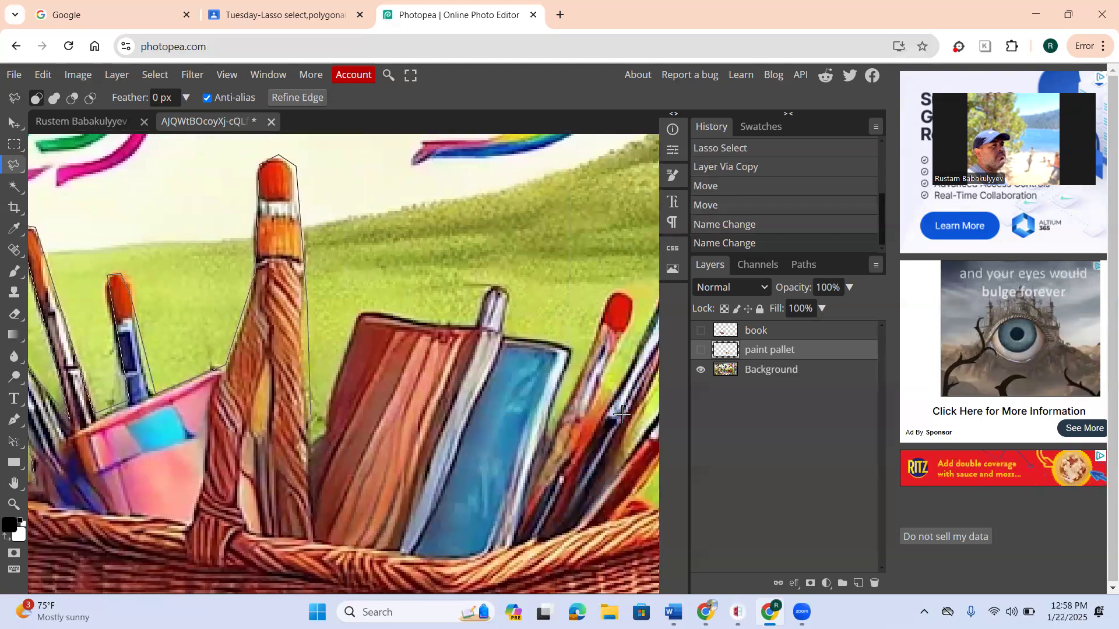
scroll(622, 414, right, 1)
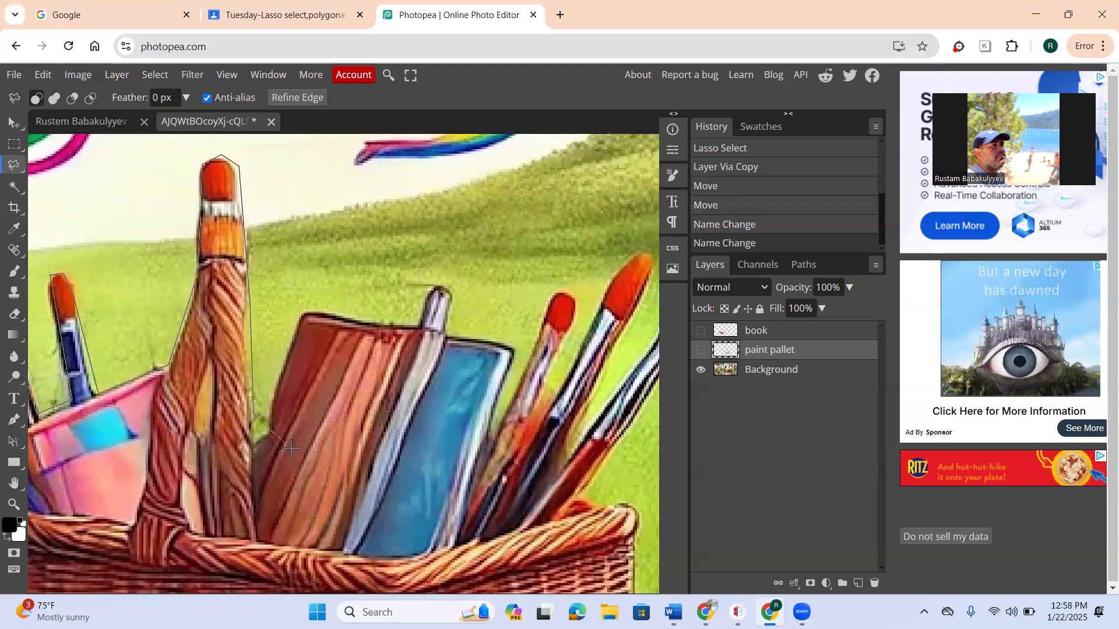
click(254, 447)
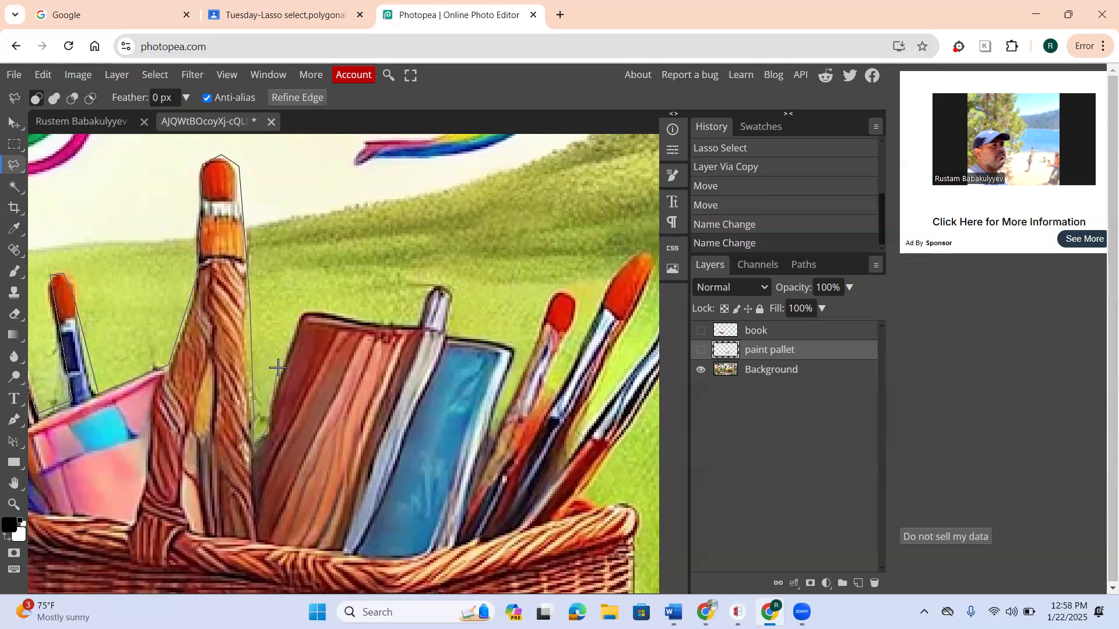
Step: Outline the tops of the brown and blue books and the grey tube between them with straight lasso segments
click(300, 314)
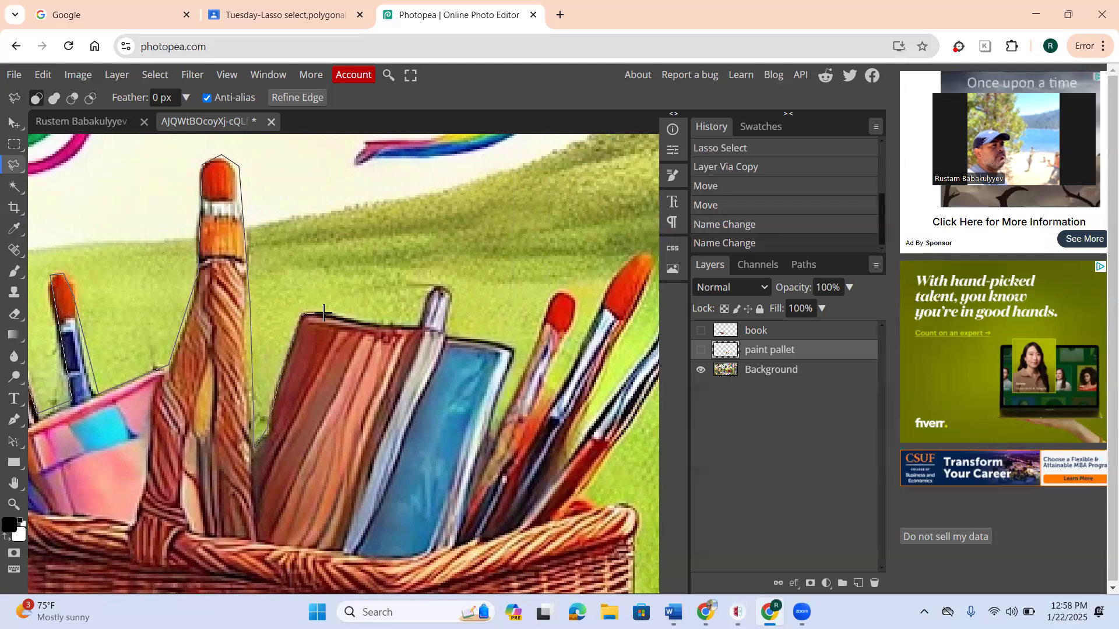
click(419, 325)
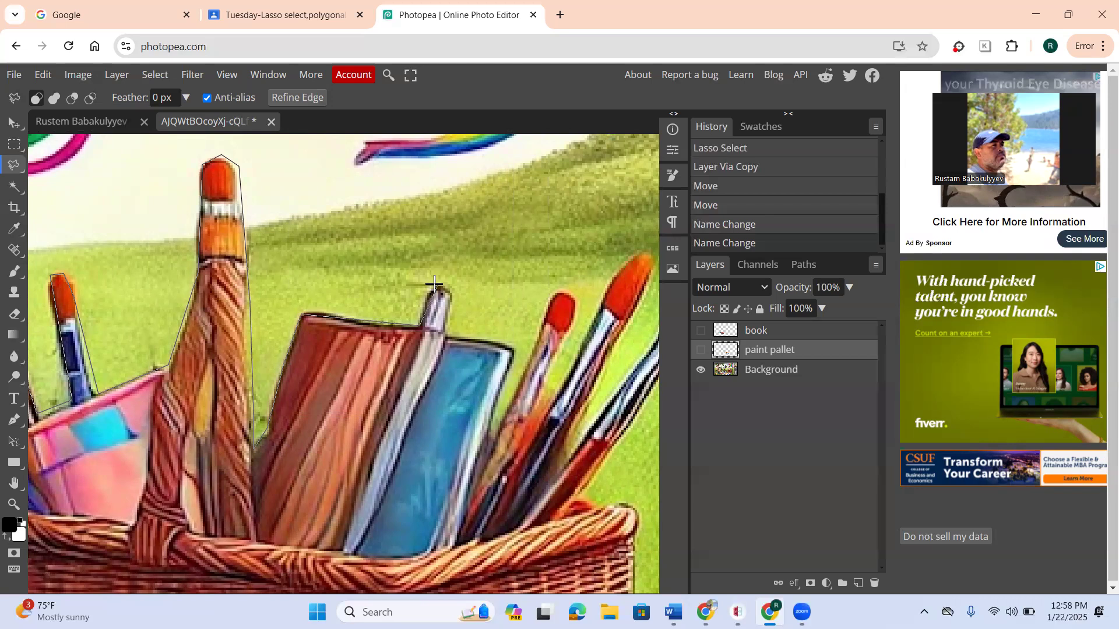
click(434, 285)
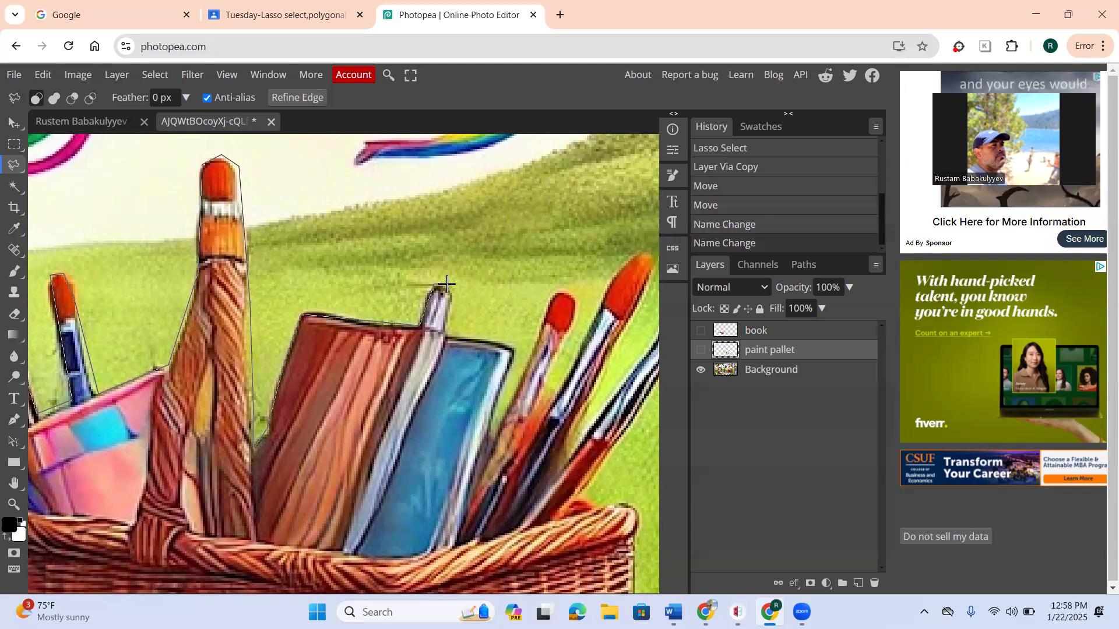
click(455, 294)
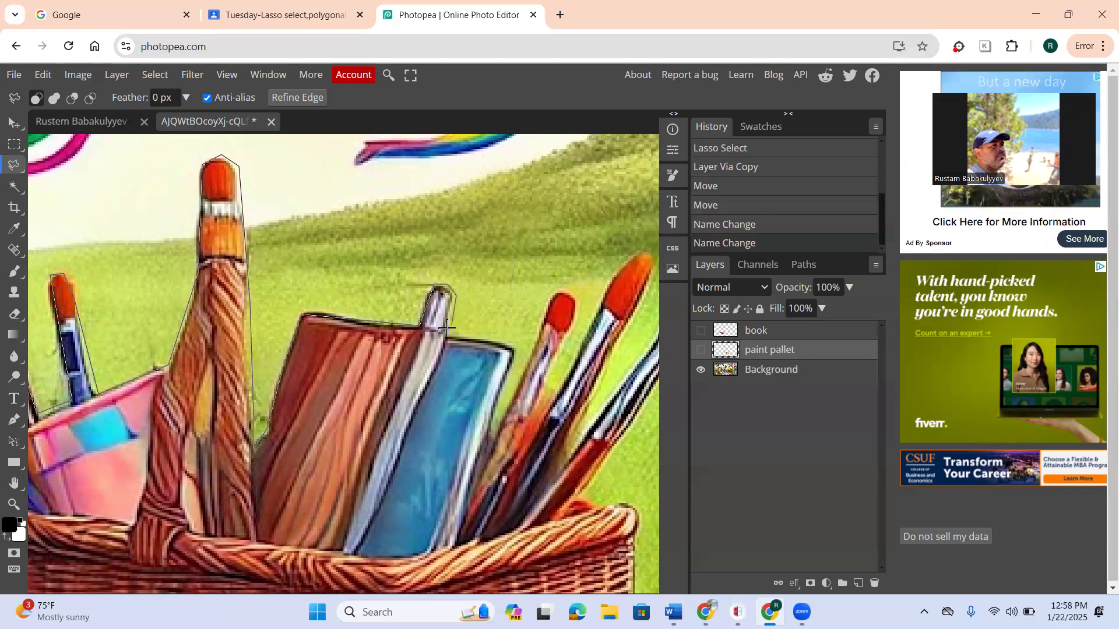
click(447, 331)
click(512, 339)
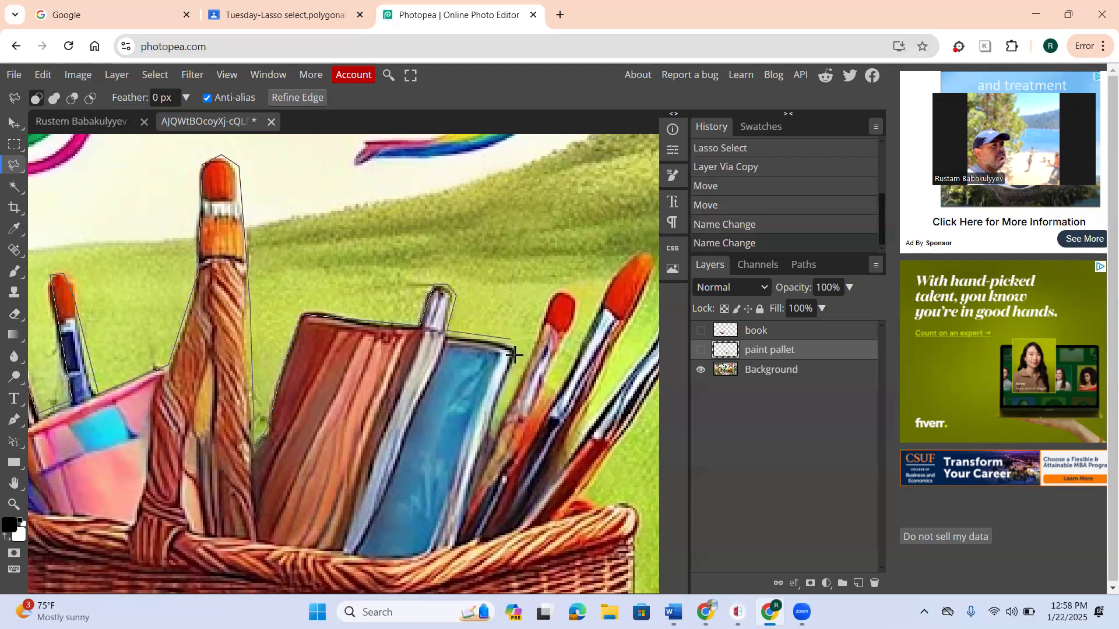
click(500, 424)
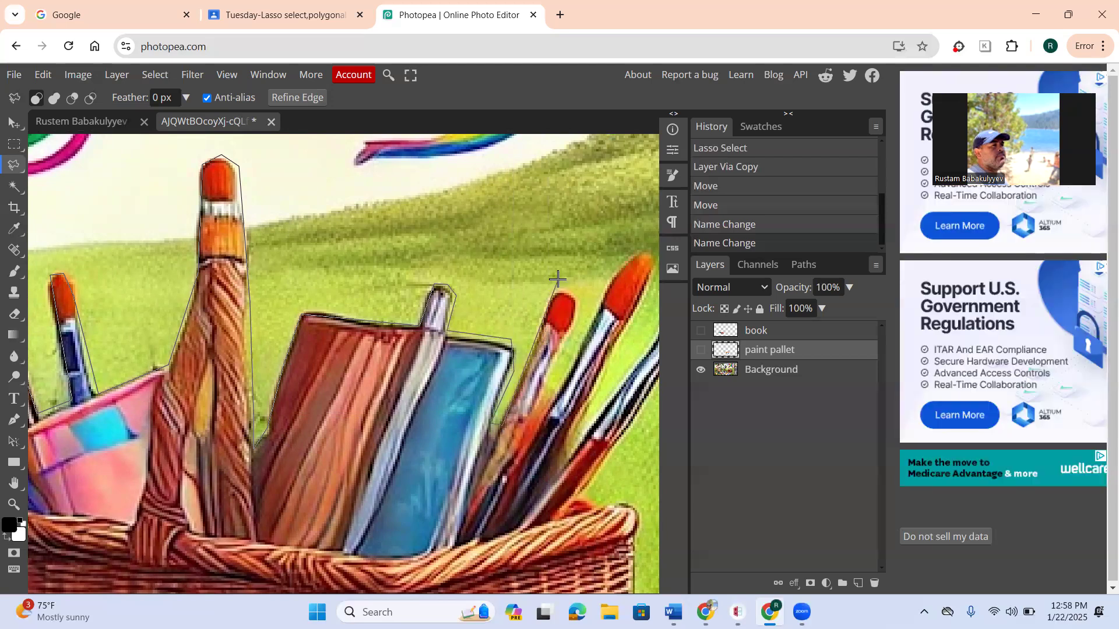
Step: Carry the outline loosely over the three paintbrushes beside the blue book and down to the basket's upper-right corner
scroll(558, 279, right, 3)
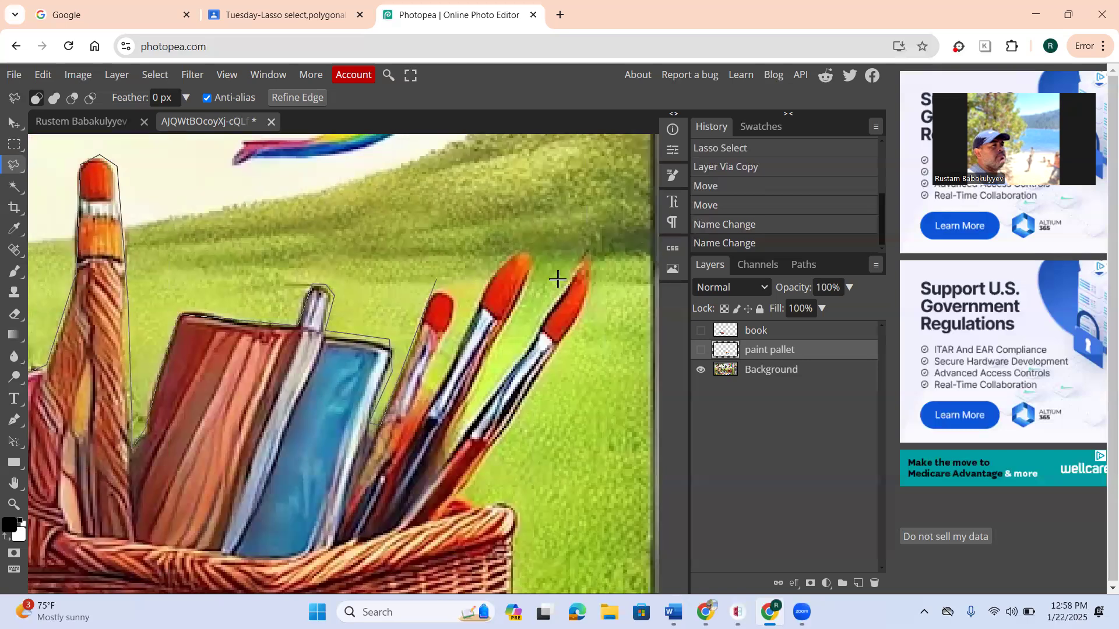
scroll(467, 290, right, 1)
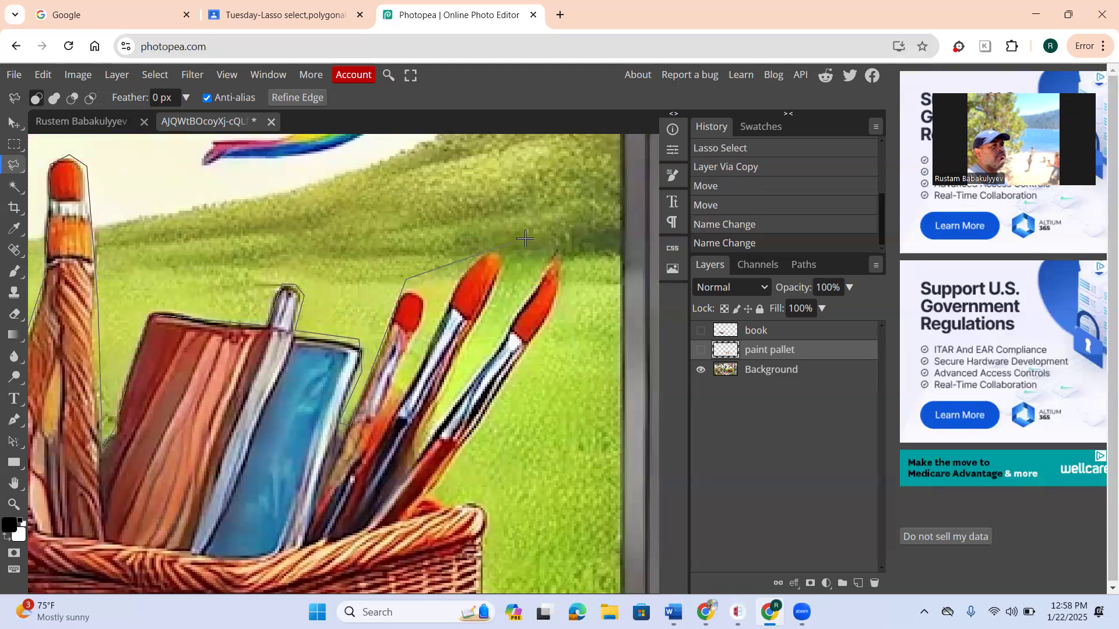
click(571, 235)
click(564, 288)
click(438, 490)
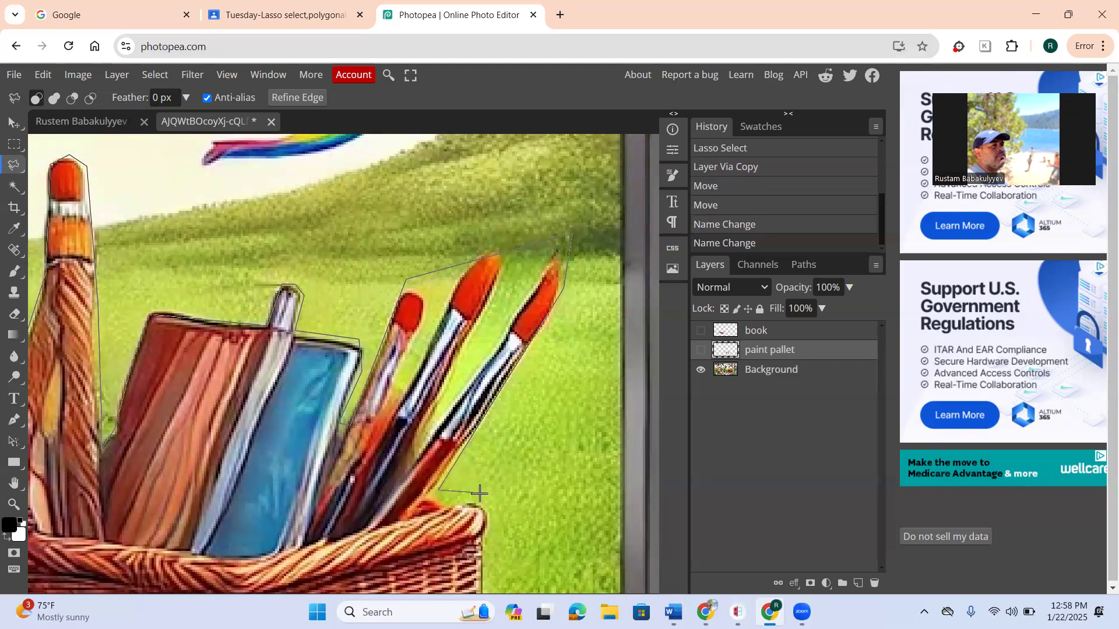
click(493, 499)
Step: Trace down the basket's right side and around the green and purple paint bottles, keeping them inside the outline
scroll(489, 504, down, 5)
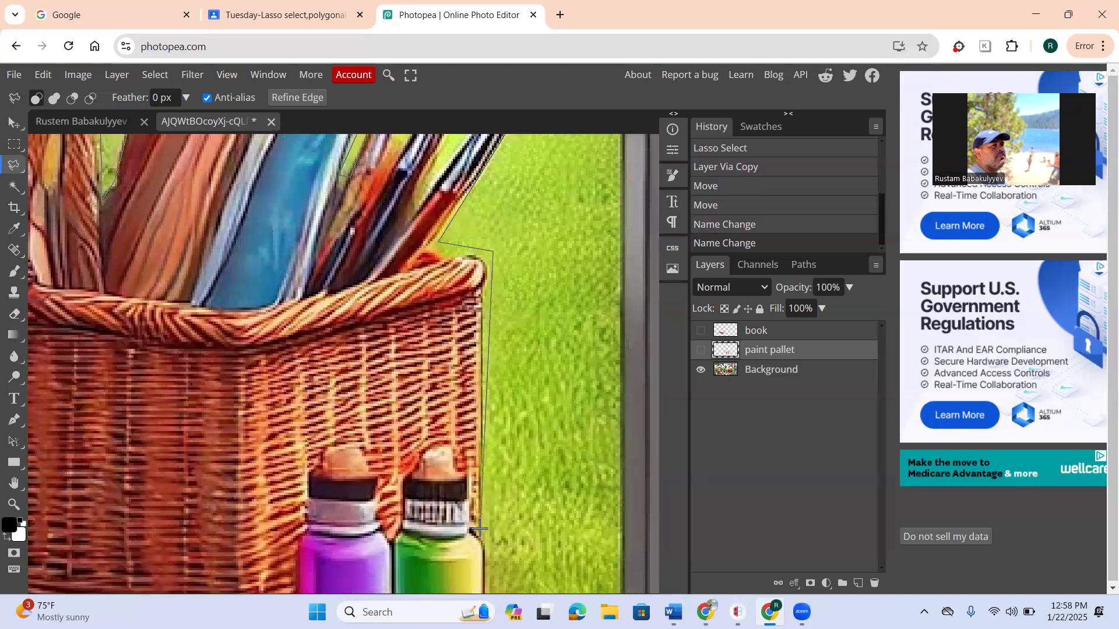
scroll(479, 528, down, 2)
scroll(478, 528, down, 2)
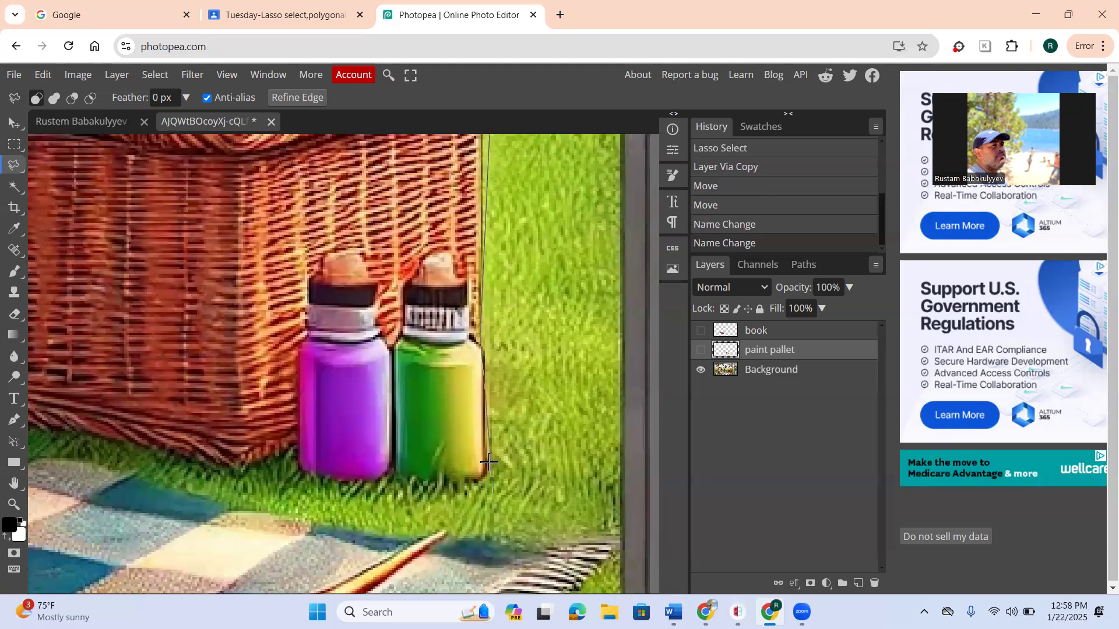
click(486, 476)
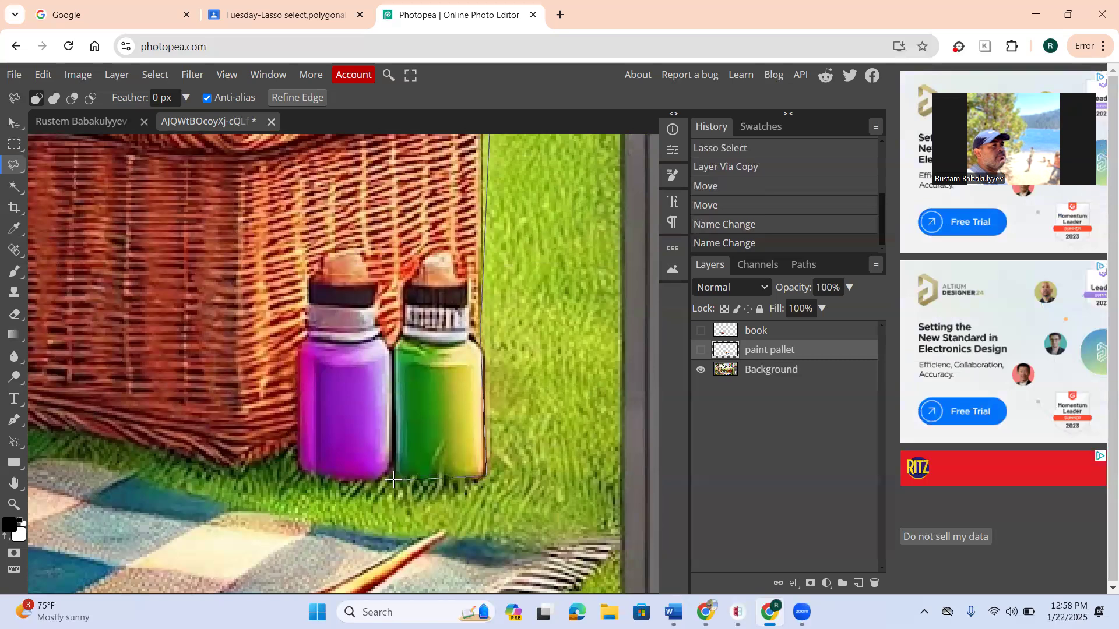
click(295, 448)
Step: Trace the basket's bottom edge to its lower-left corner, close the polygonal selection at the starting point, and check the whole outline
scroll(239, 477, left, 2)
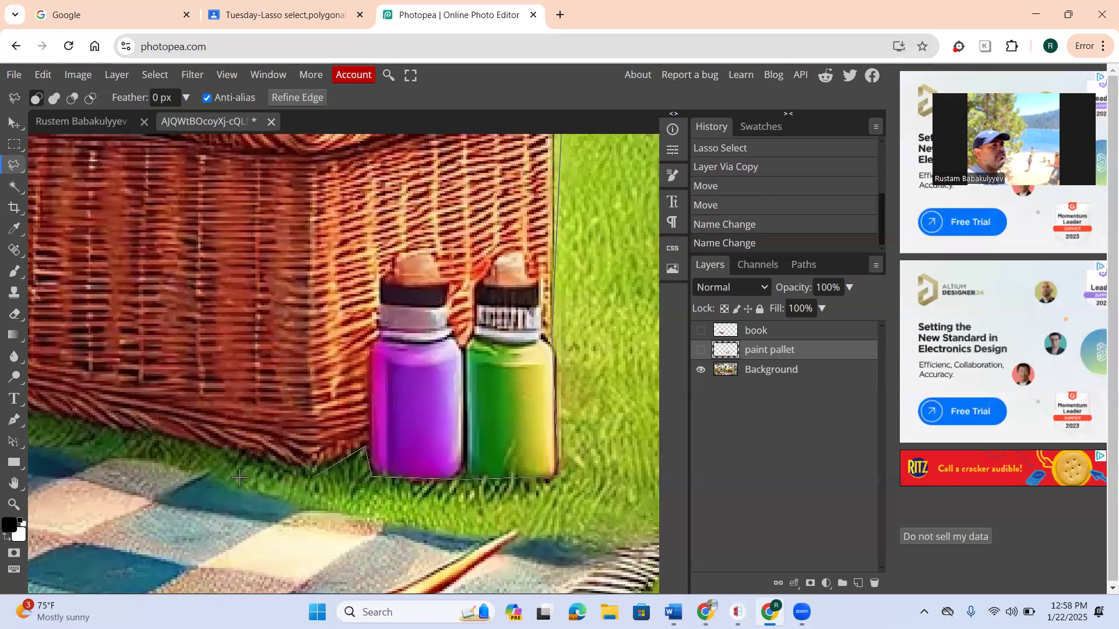
scroll(239, 477, left, 7)
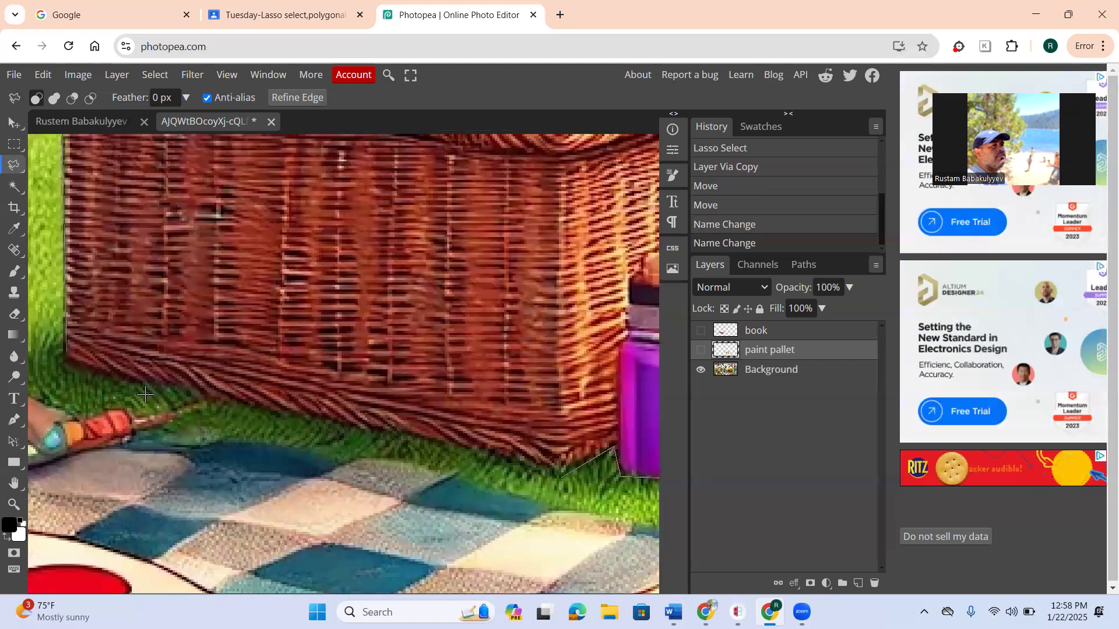
click(64, 349)
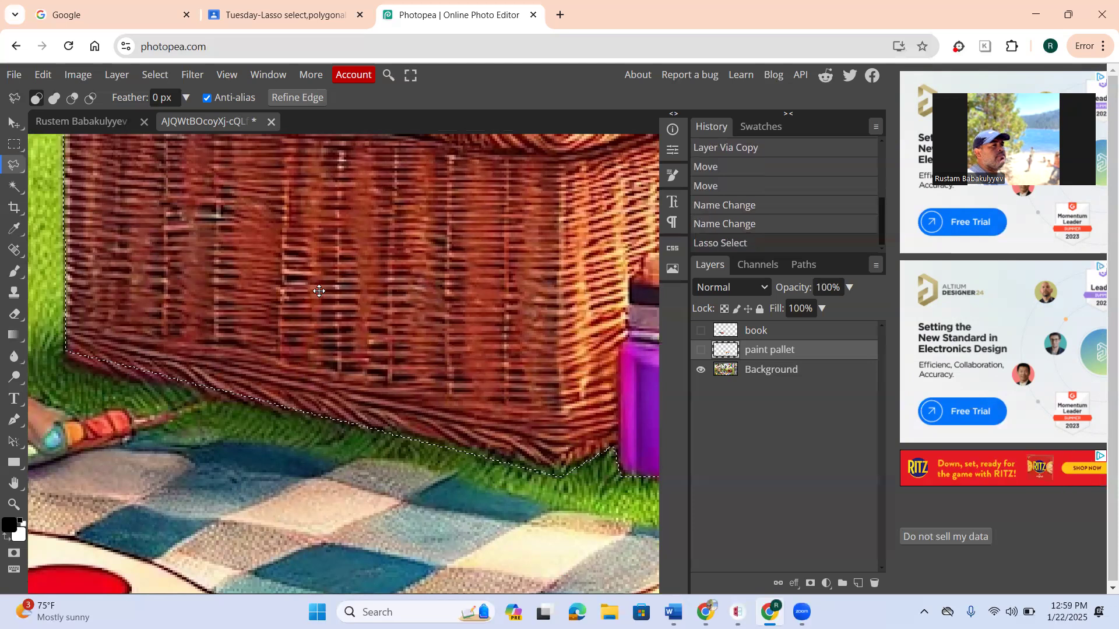
scroll(318, 291, down, 2)
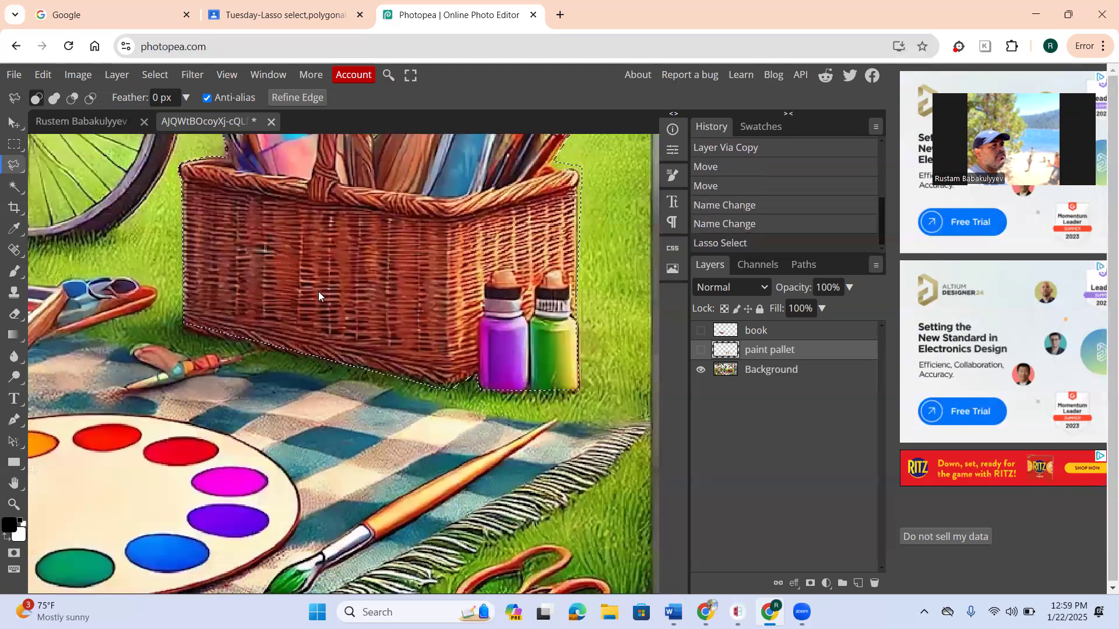
scroll(318, 291, up, 3)
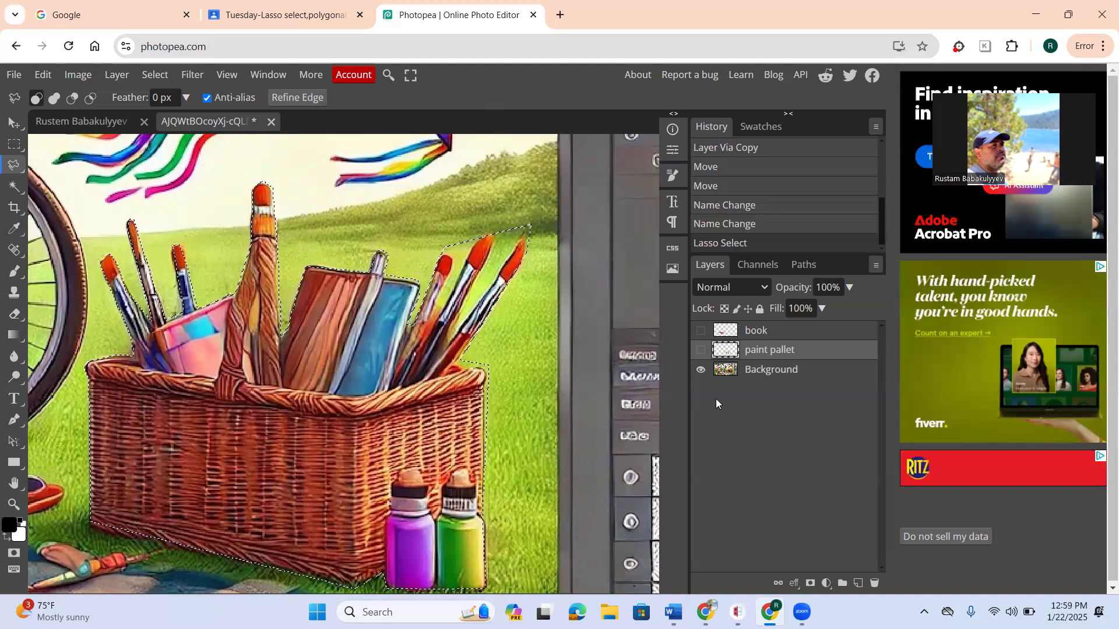
Step: Copy the selected basket from the Background layer onto a new layer with Layer Via Copy
click(789, 377)
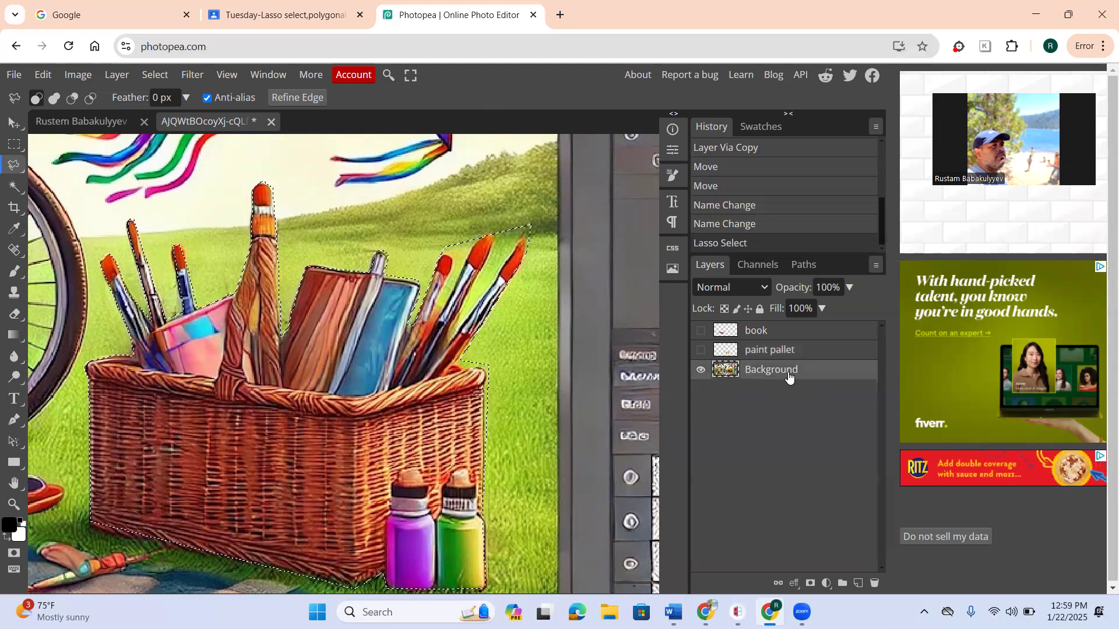
right_click(367, 376)
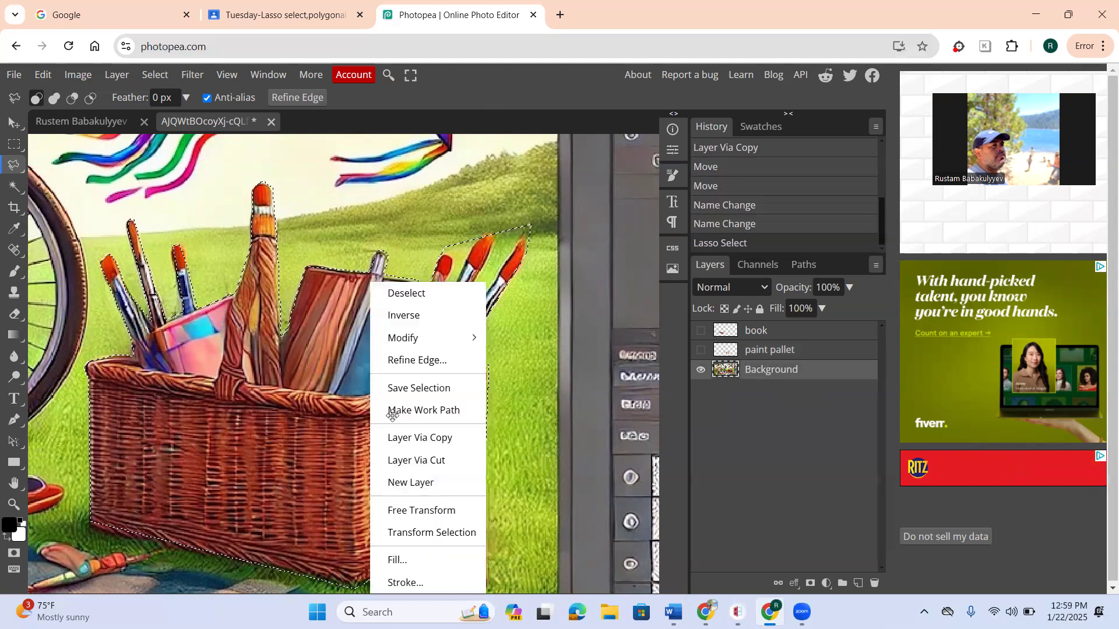
click(438, 442)
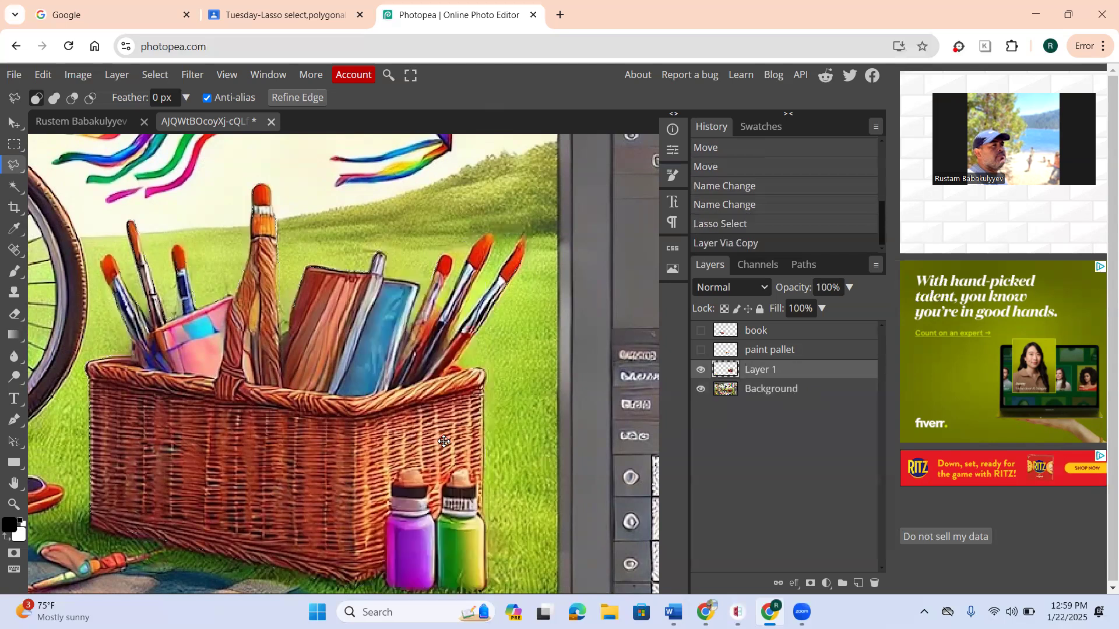
Step: Show the book and paint pallet layers and hide the Background layer to isolate the cut-out objects
click(700, 350)
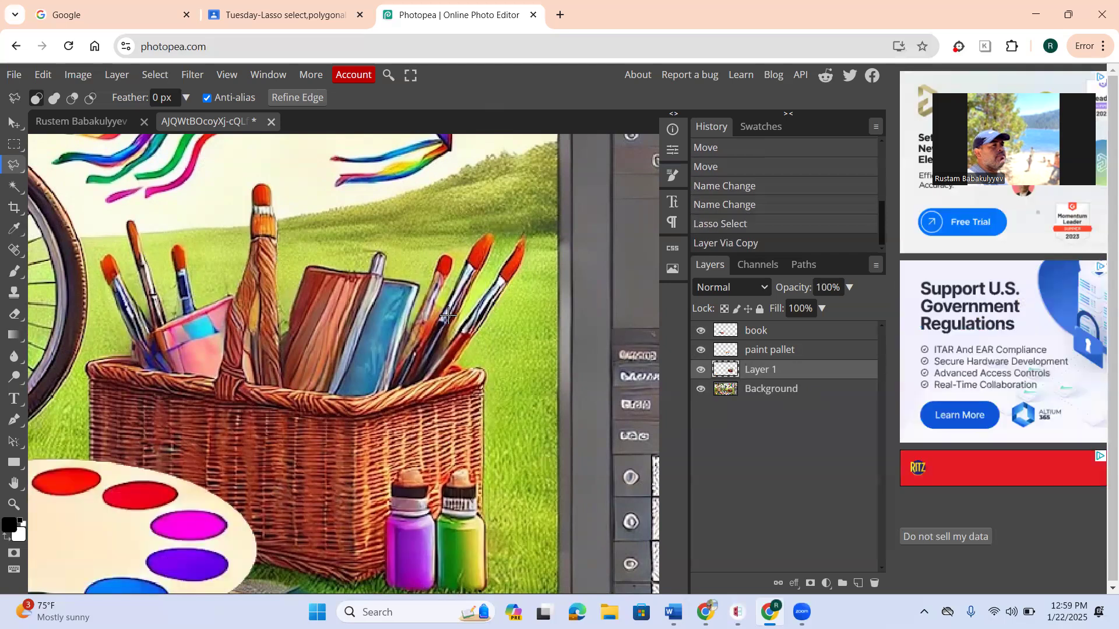
scroll(448, 315, down, 3)
scroll(448, 314, down, 3)
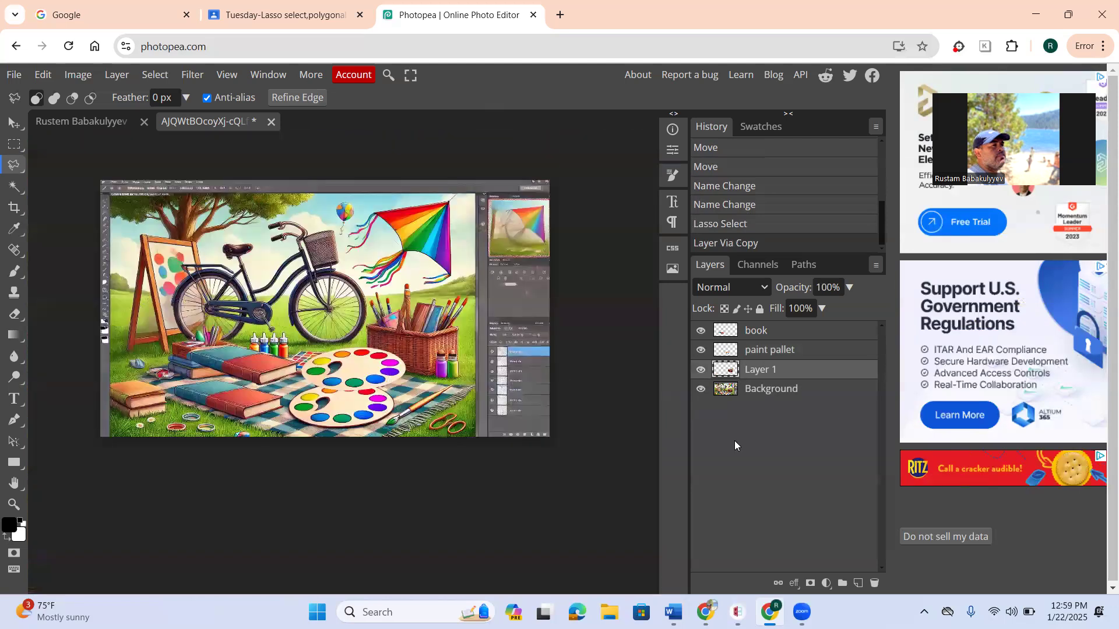
click(699, 391)
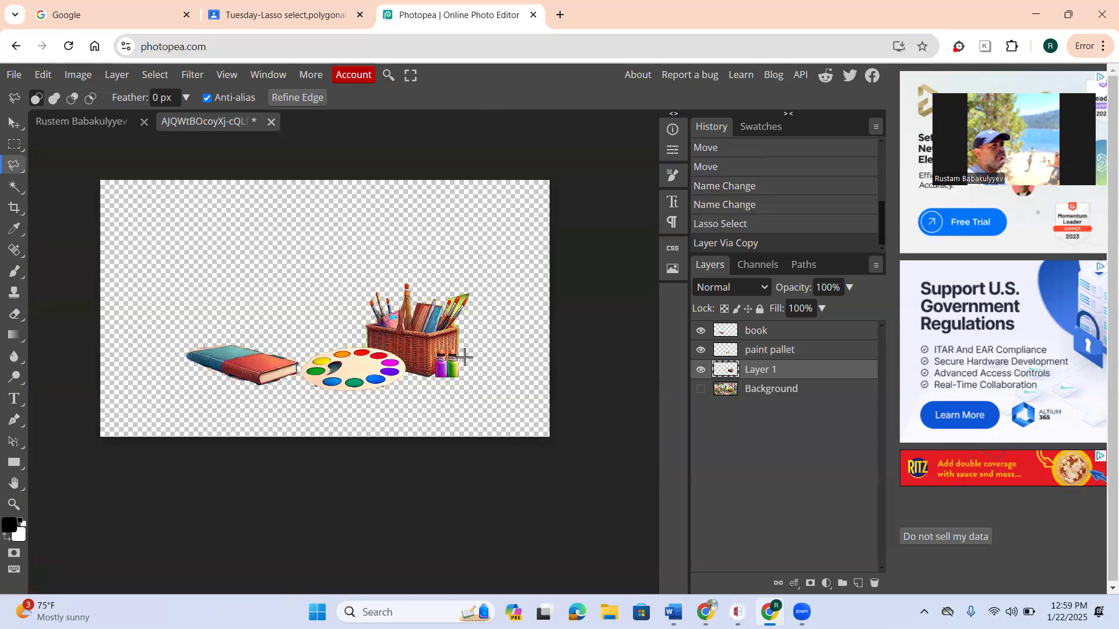
Step: Move the basket up toward the canvas's right edge and the paint palette up to the upper middle, separating the objects
key(v)
drag(450, 343, 503, 276)
drag(351, 353, 301, 257)
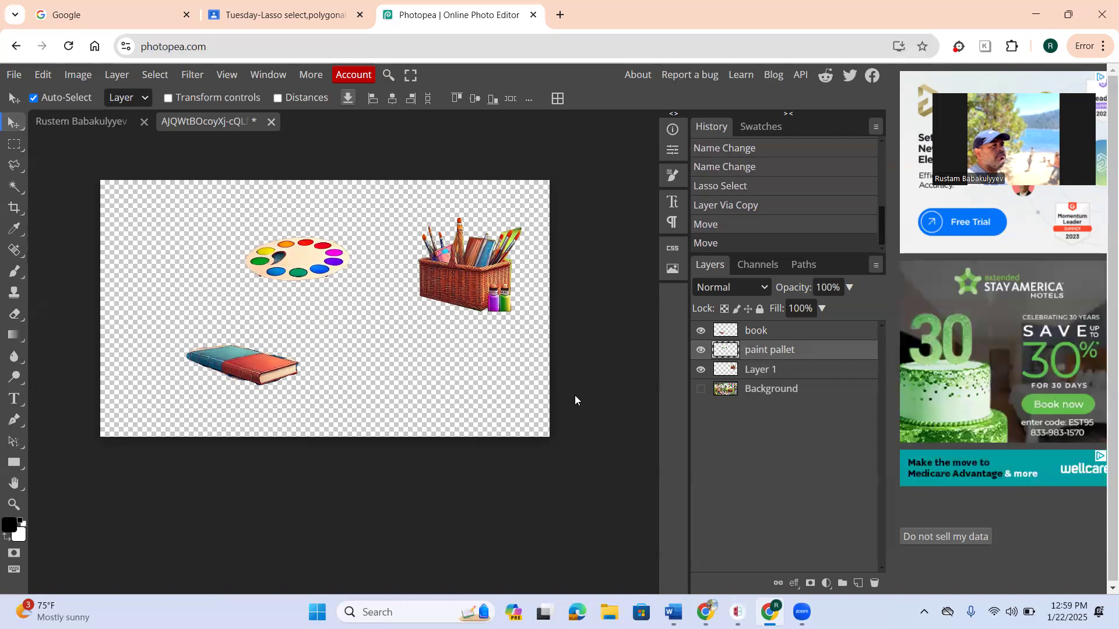
Step: Briefly show the Background layer for comparison, hide it again, and delete it
click(700, 394)
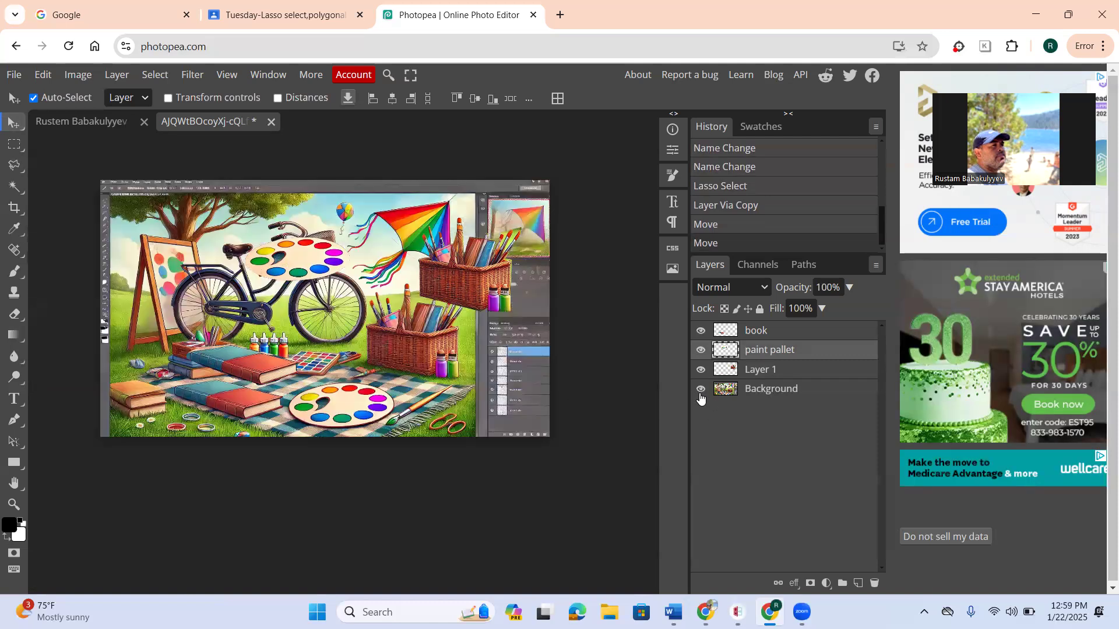
click(700, 391)
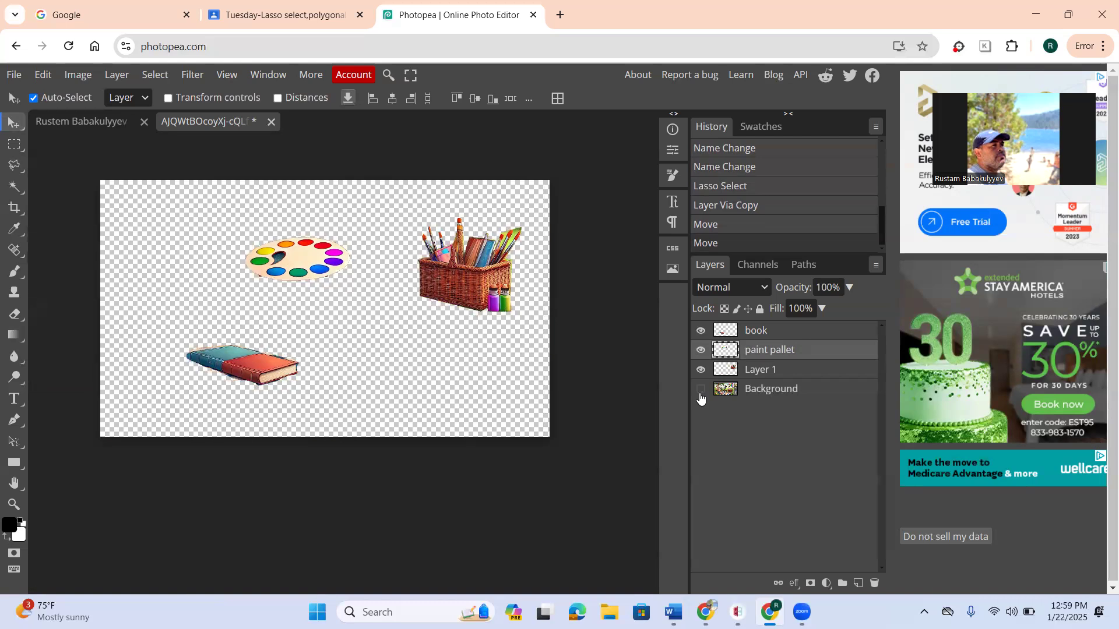
right_click(776, 396)
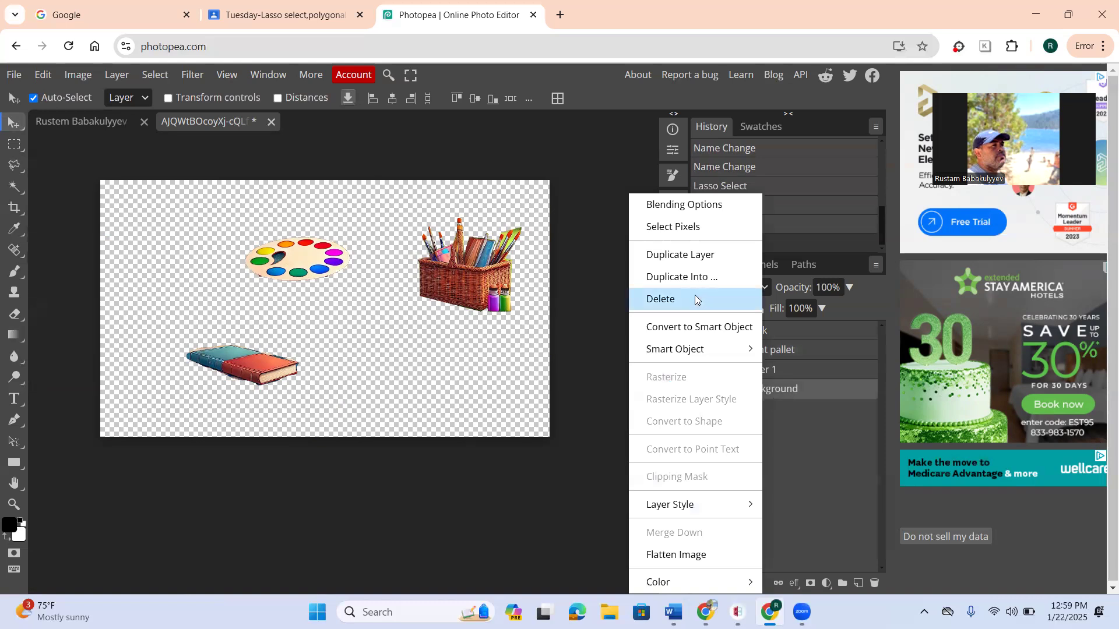
click(821, 472)
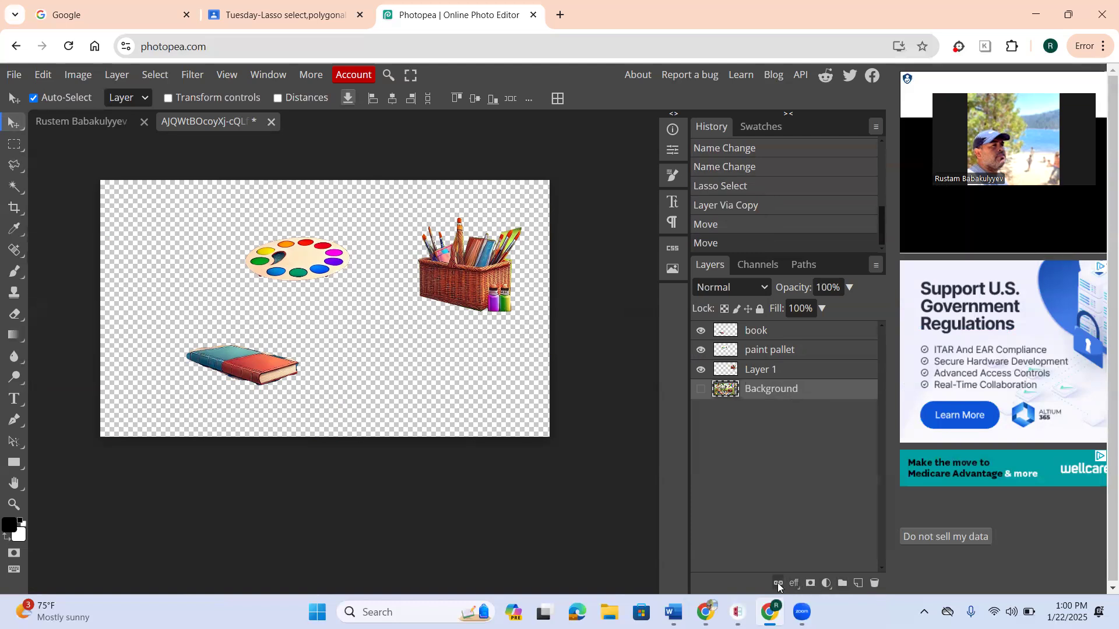
click(875, 584)
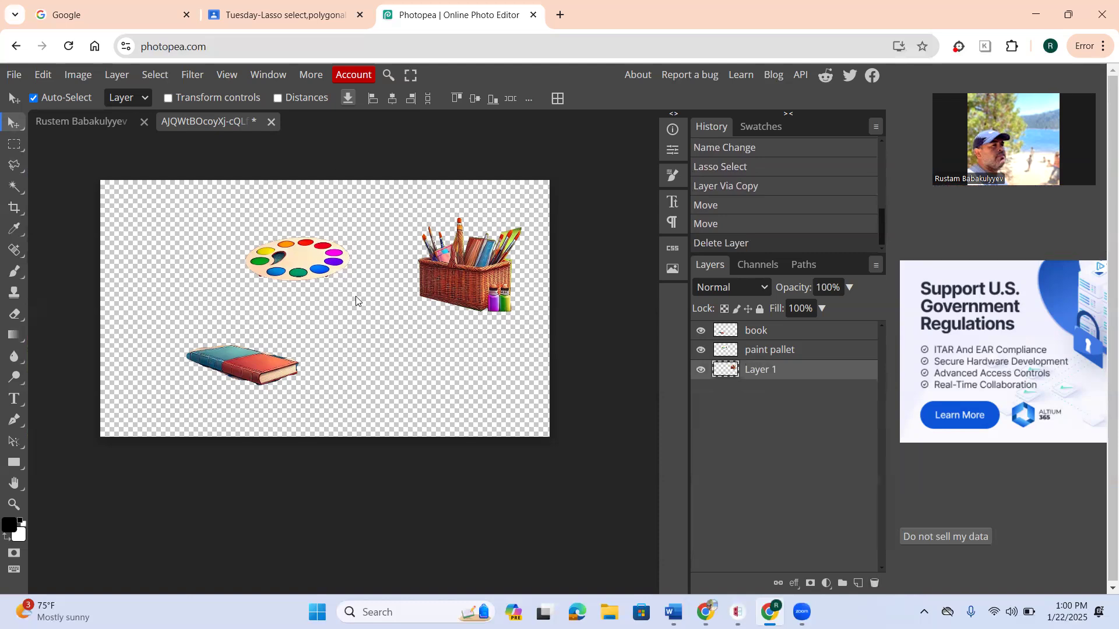
Step: Add a new empty layer and rename the basket's layer as Basket
mouse_move(802, 611)
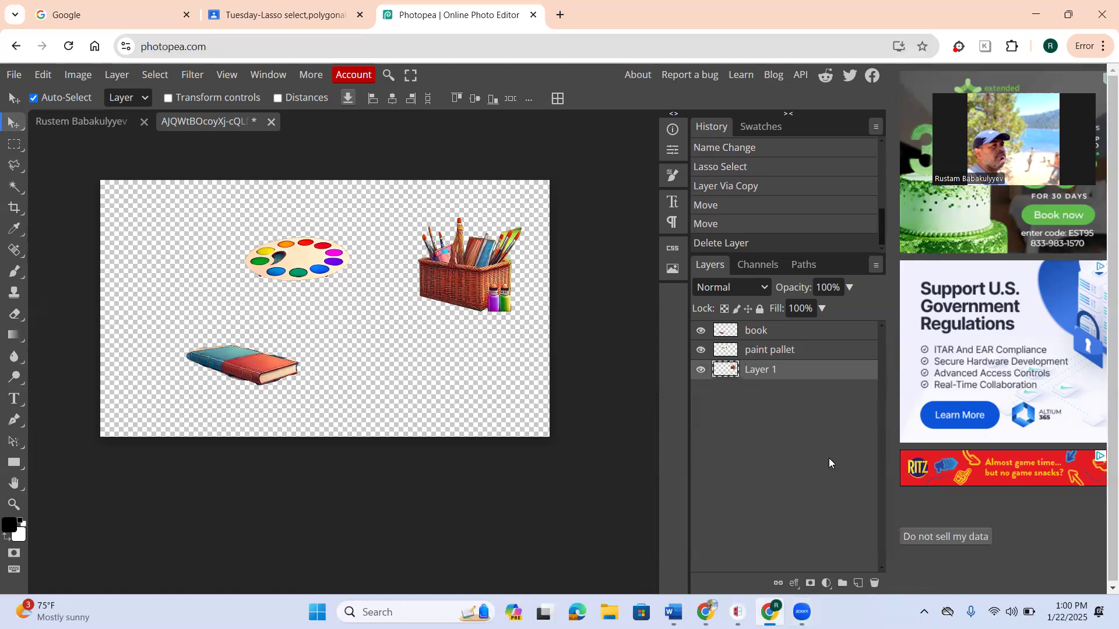
click(858, 584)
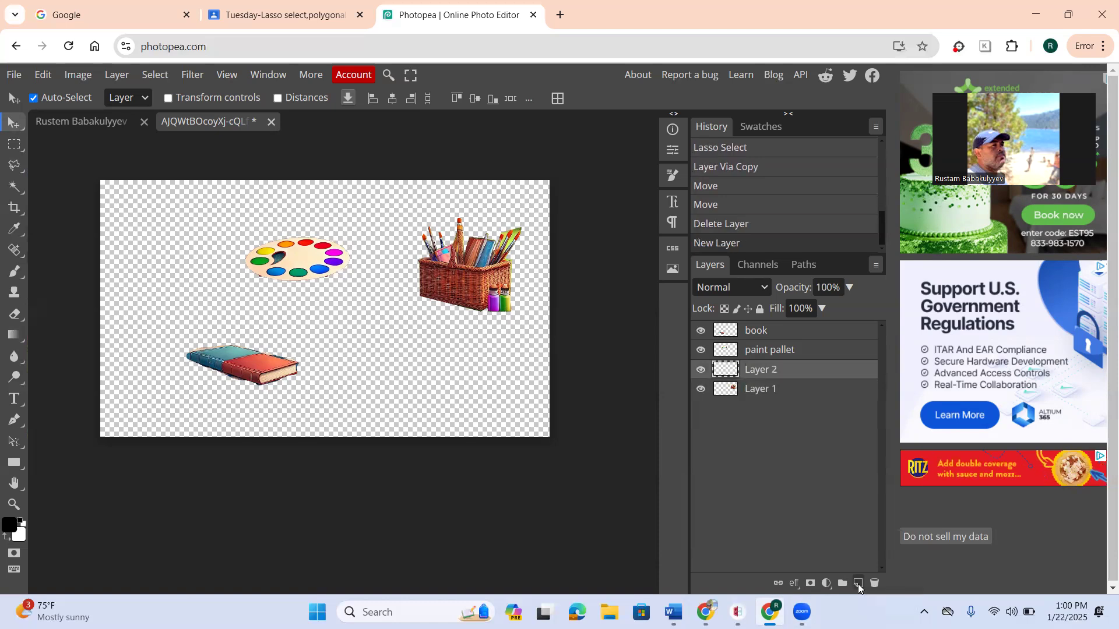
double_click(760, 391)
text(B)
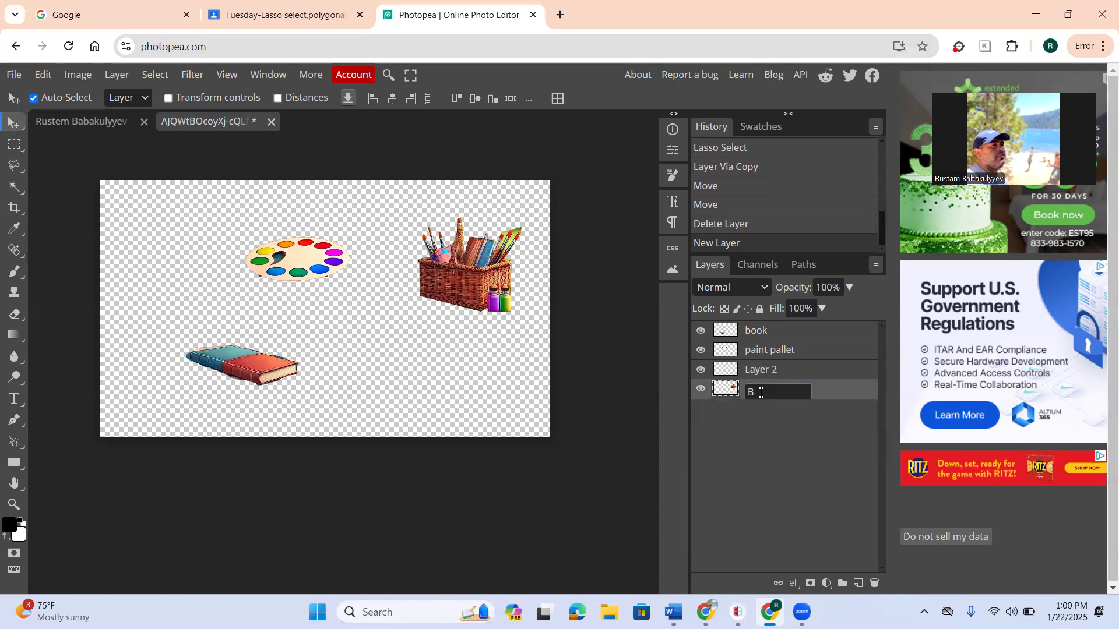
text(asket)
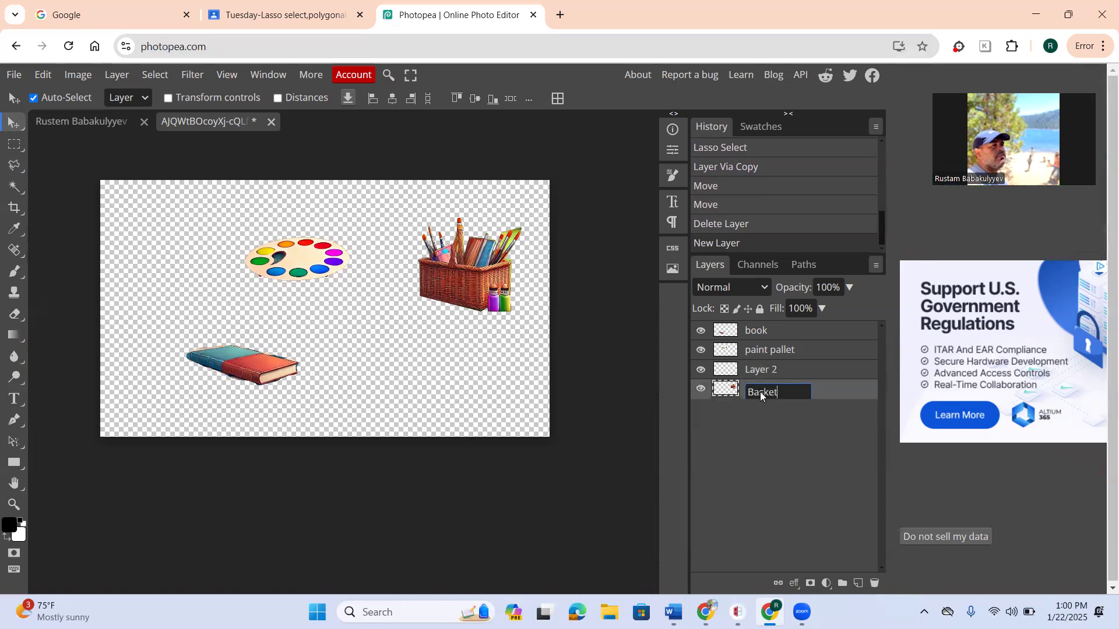
key(Return)
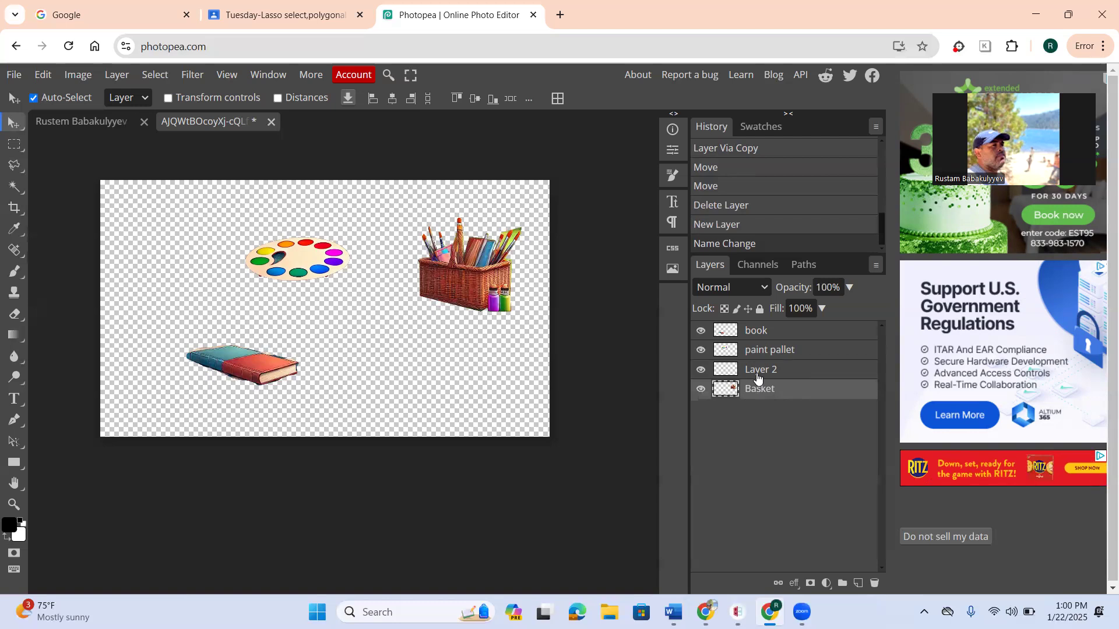
Step: Place the empty layer beneath the Basket layer and set the foreground color to pale yellow f3ec9e
click(757, 378)
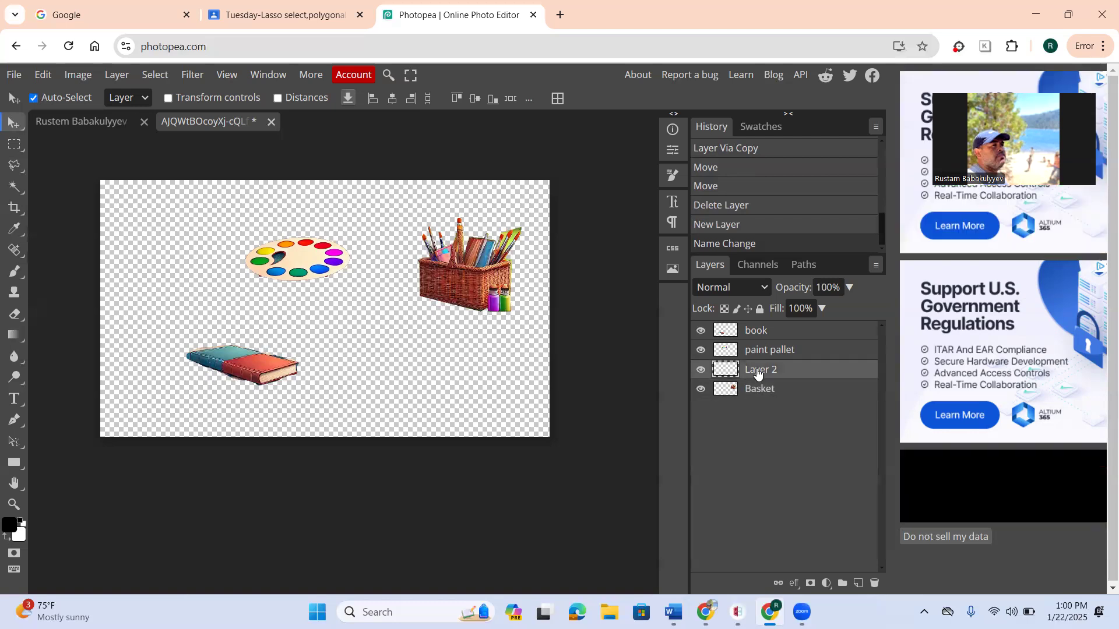
drag(757, 391, 756, 403)
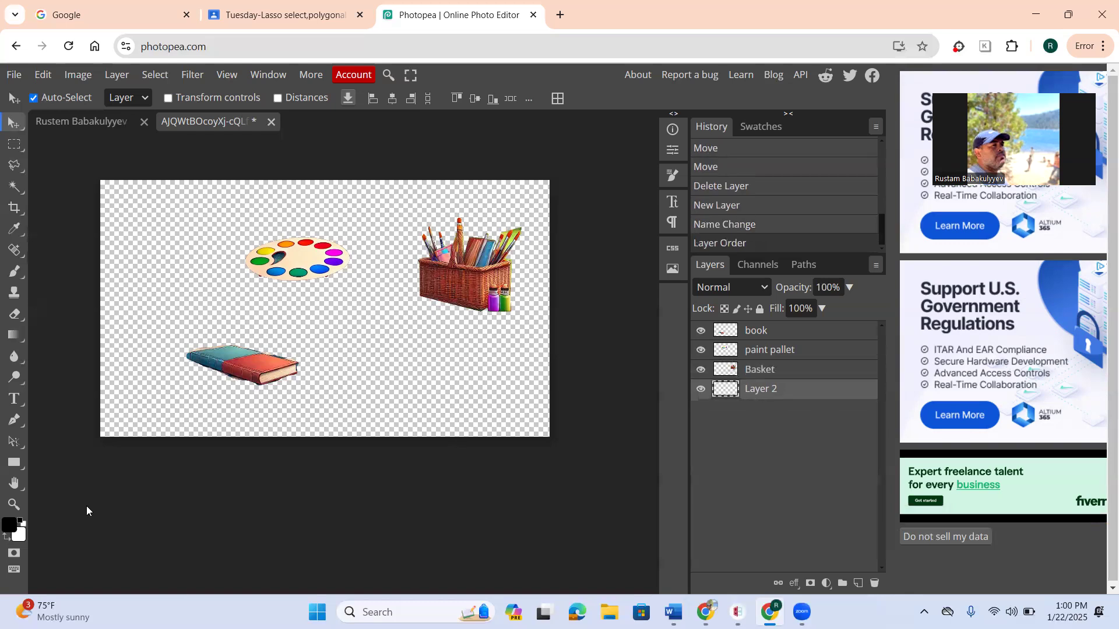
click(9, 529)
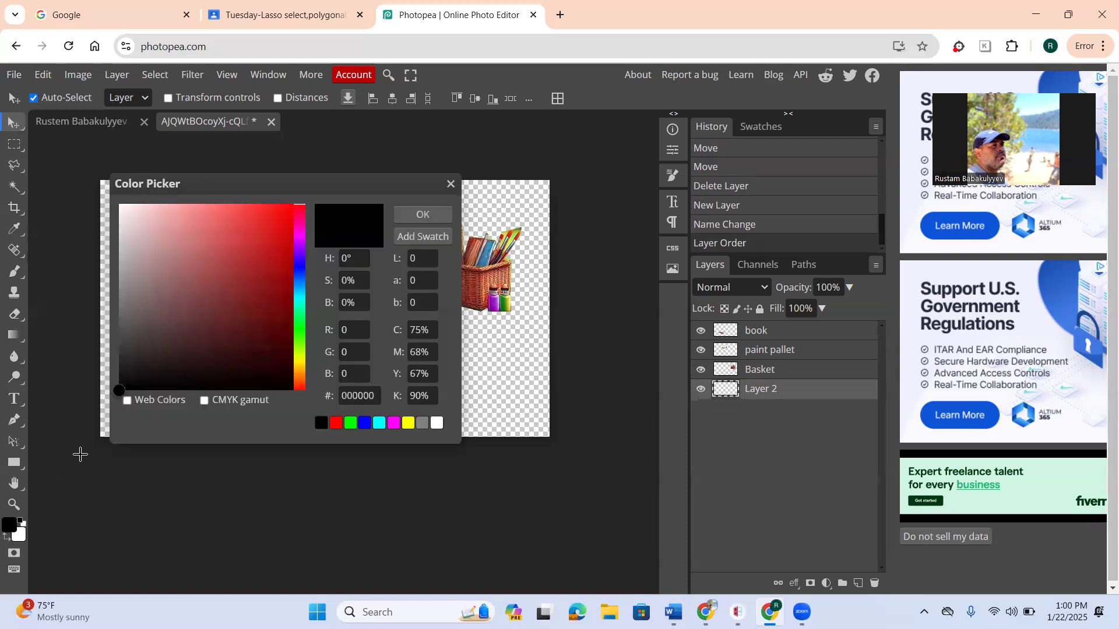
click(297, 361)
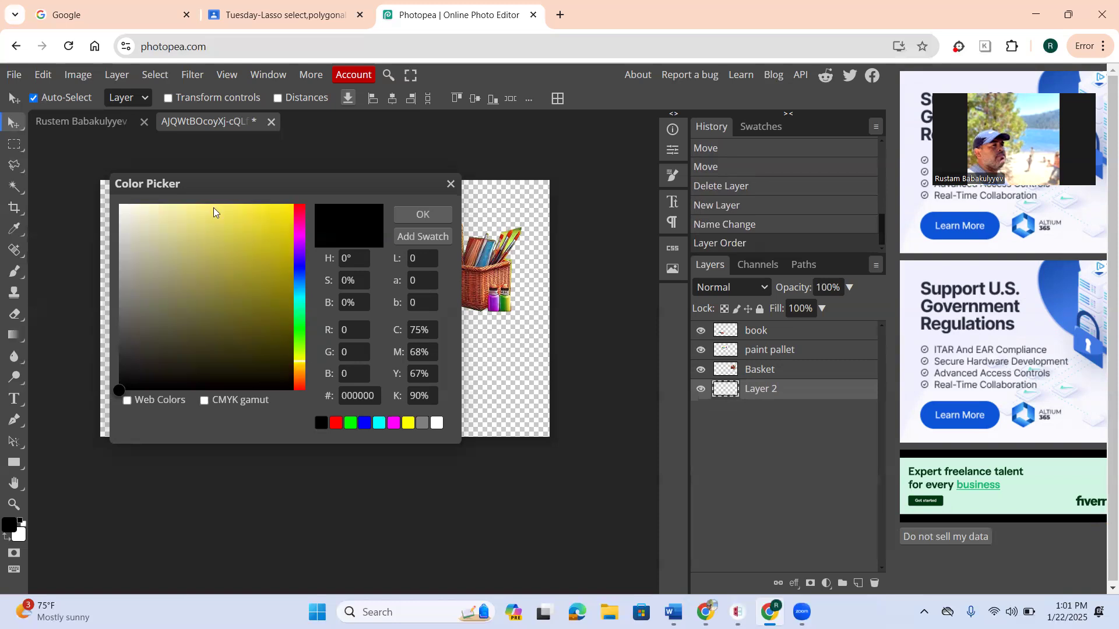
click(179, 212)
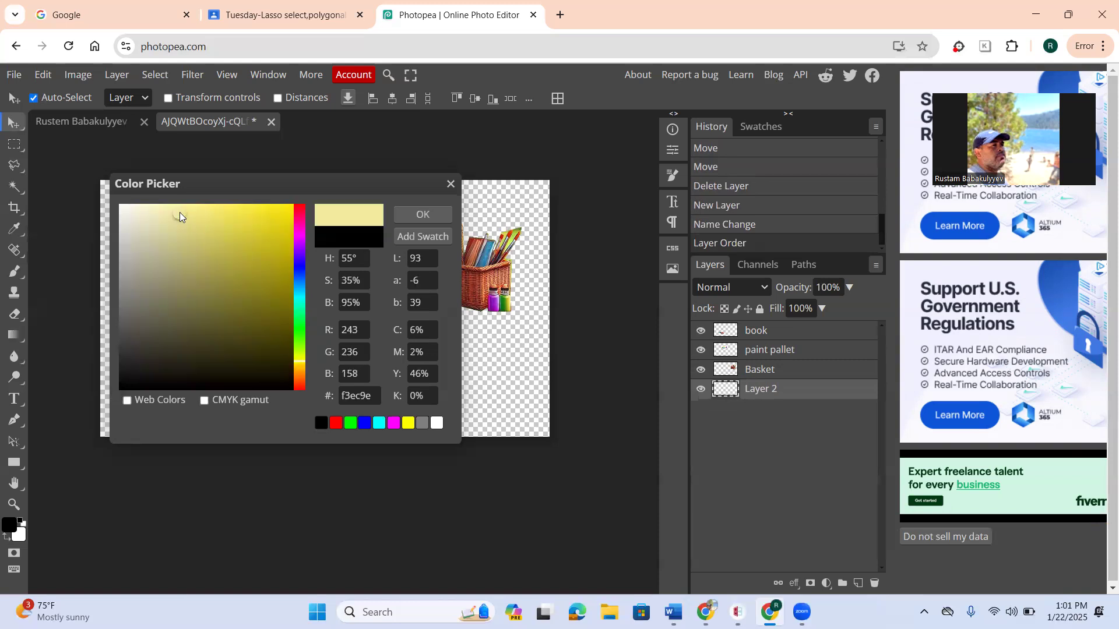
click(443, 217)
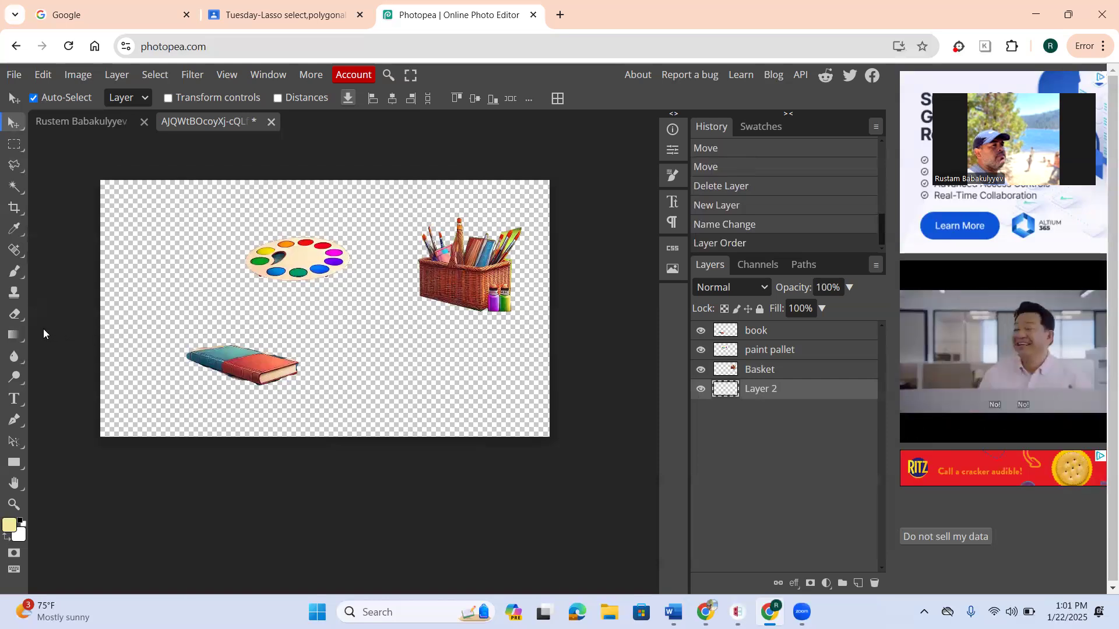
Step: Fill the empty bottom layer with the pale yellow foreground color using the Paint Bucket Tool
click(9, 343)
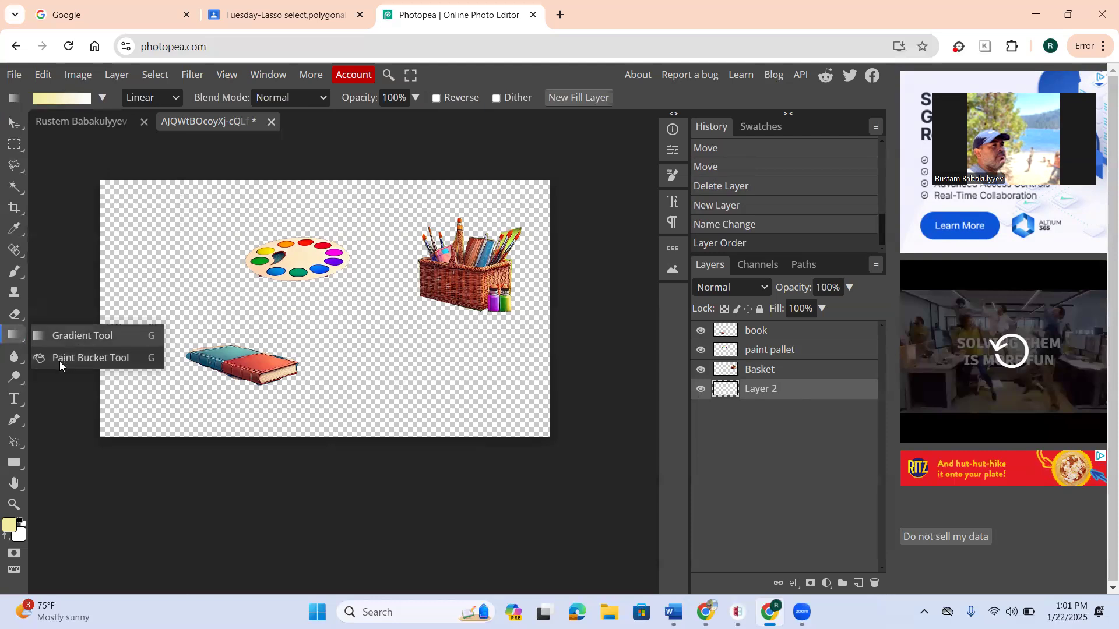
click(60, 366)
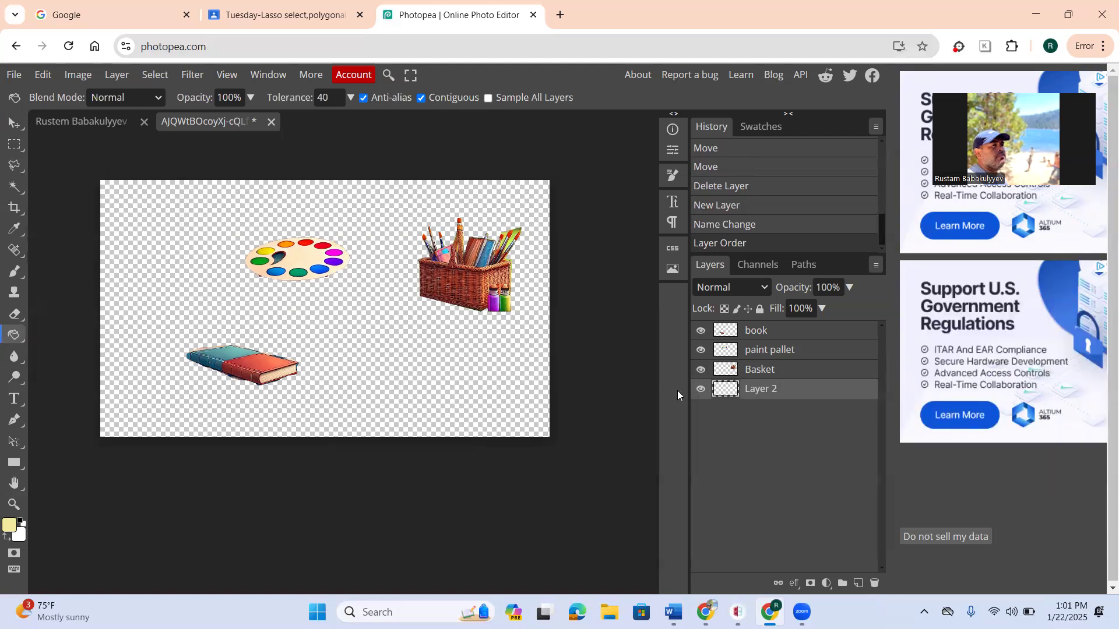
click(476, 364)
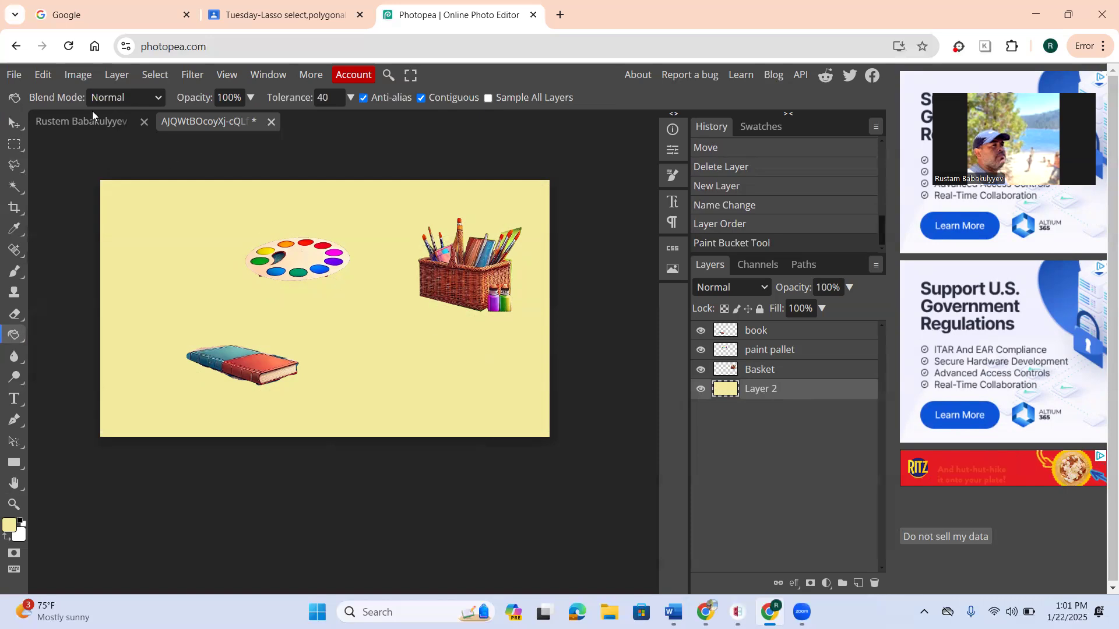
Step: Save the document as a PSD file named "lasso tools" in the Downloads folder
click(14, 75)
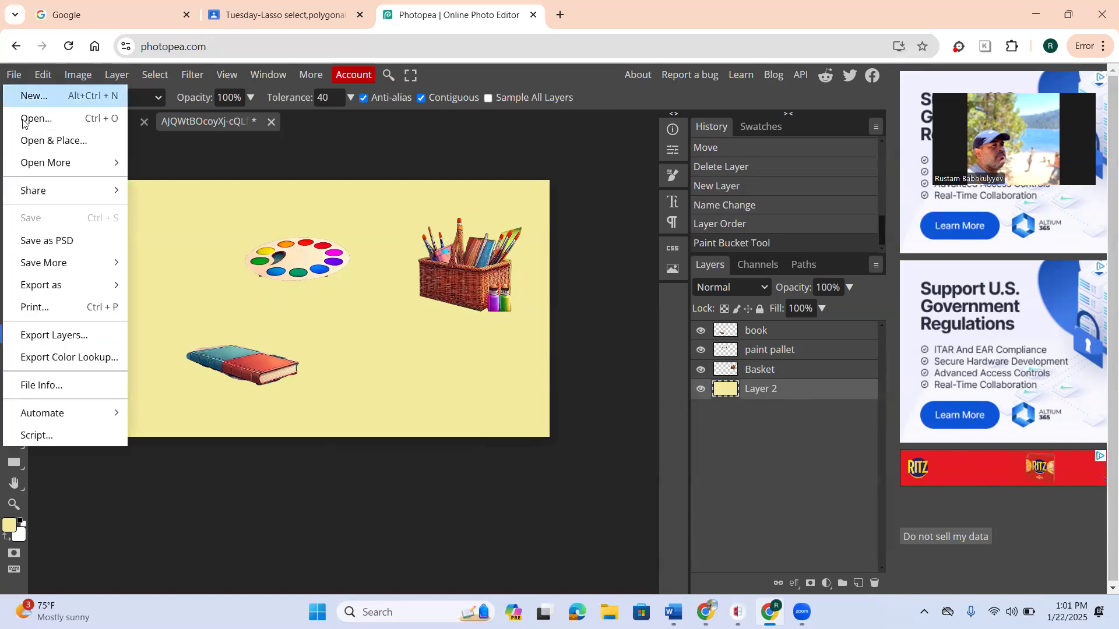
mouse_move(63, 283)
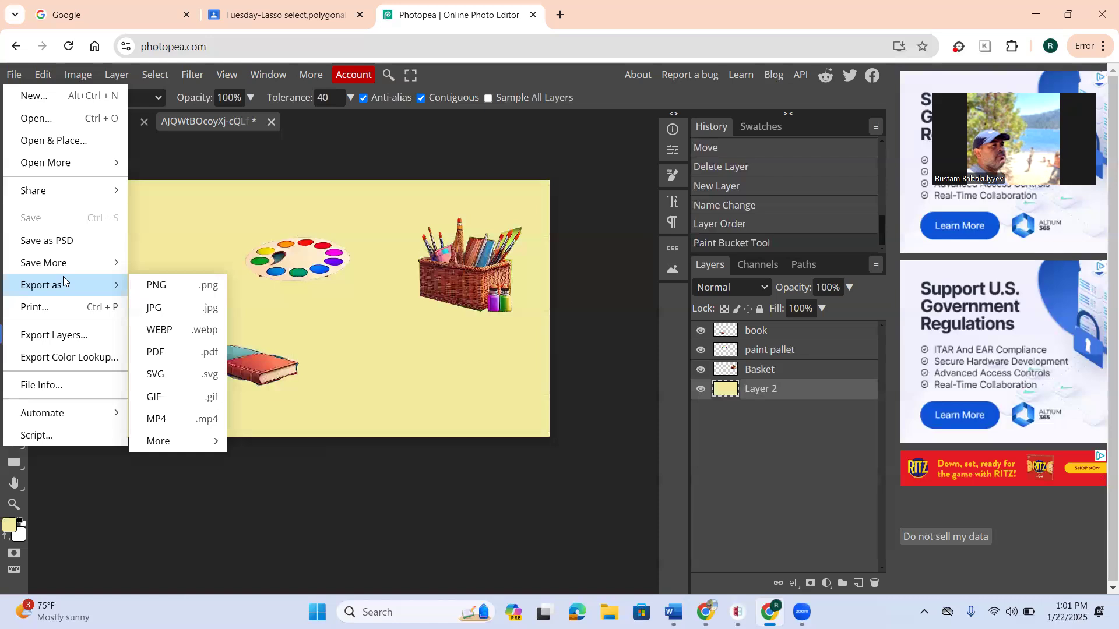
click(85, 241)
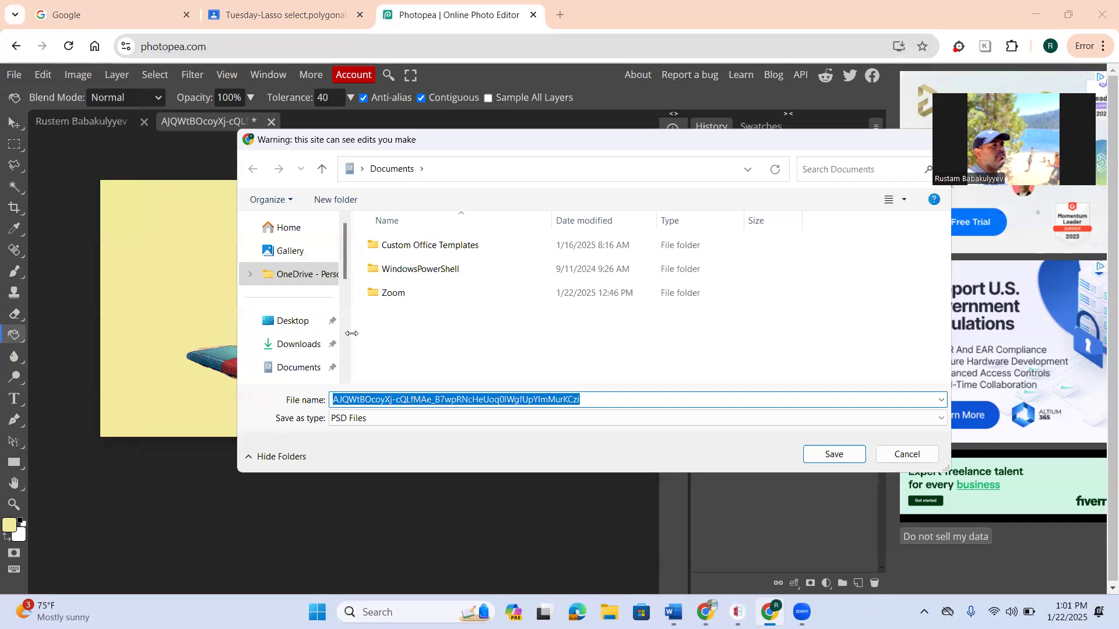
click(298, 345)
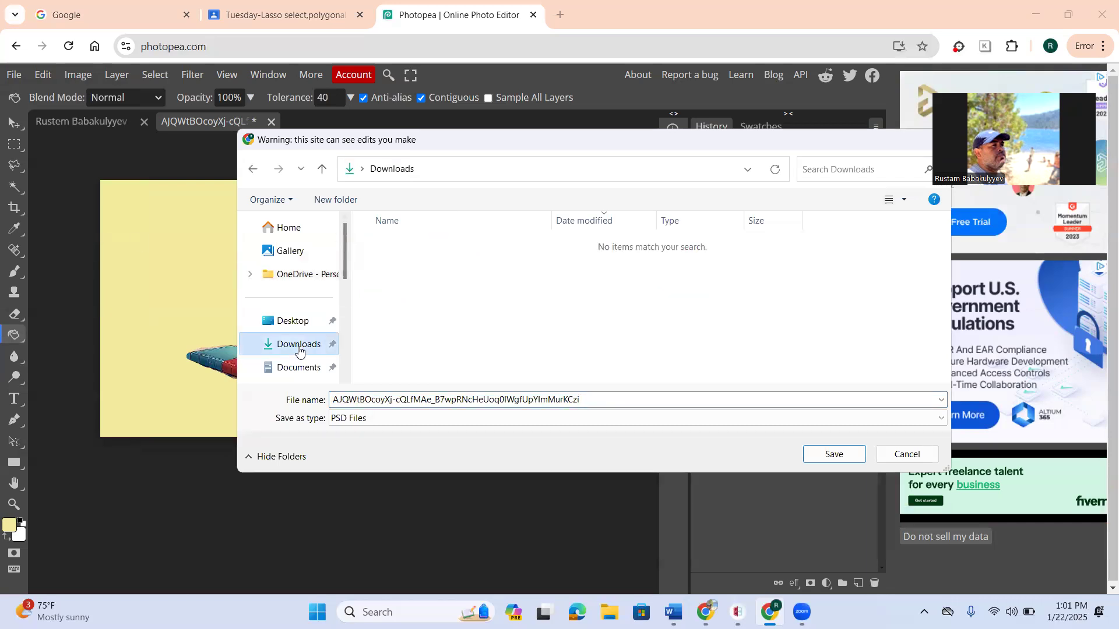
click(370, 399)
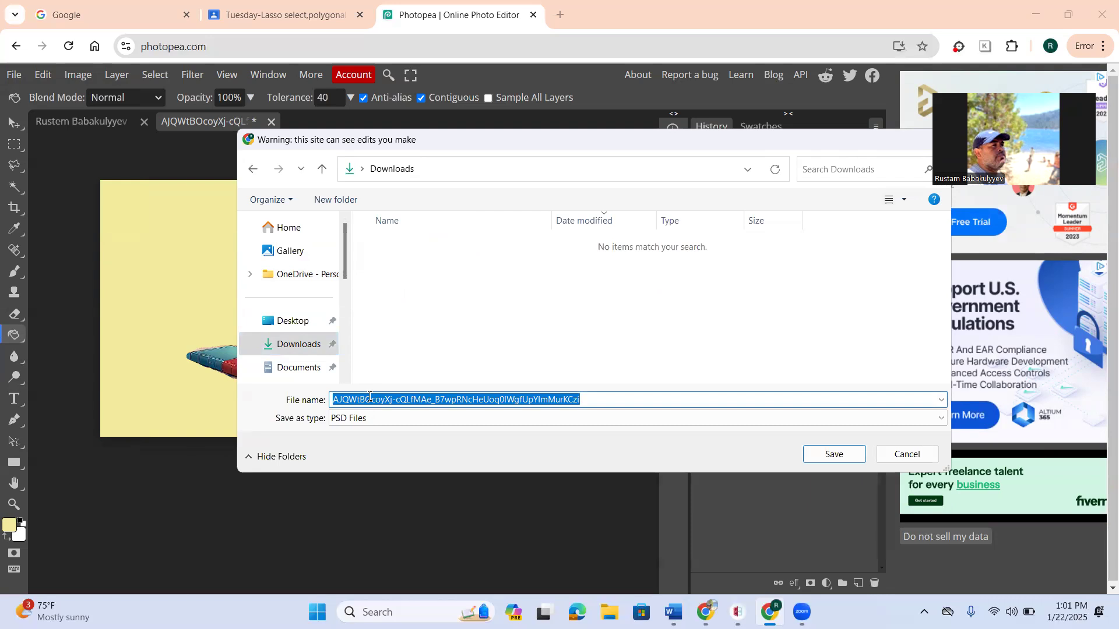
text(lasso tools)
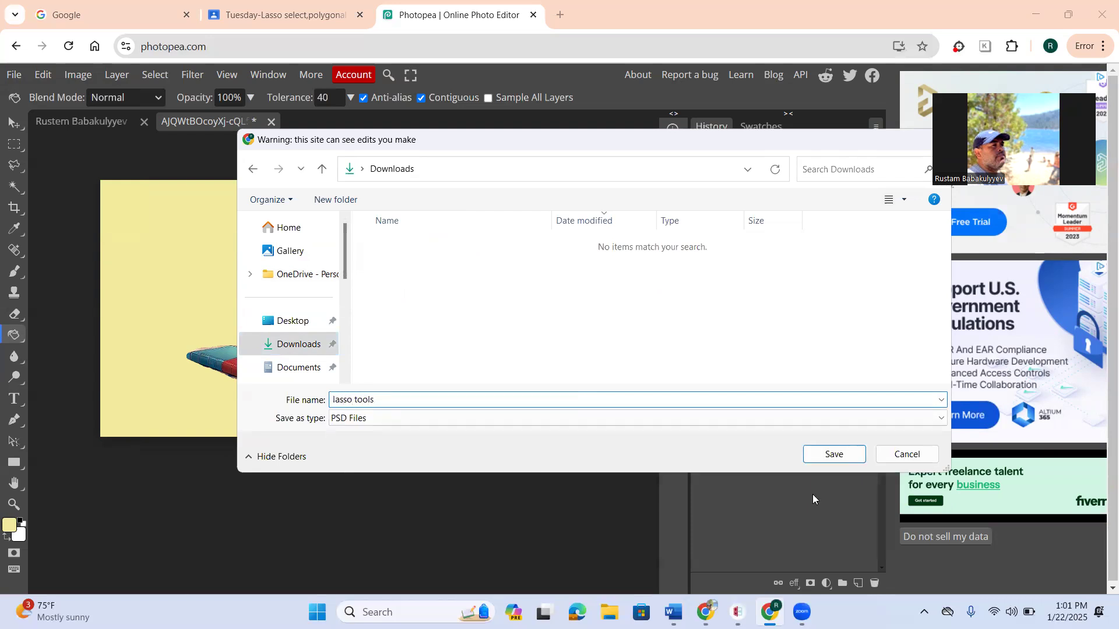
click(835, 452)
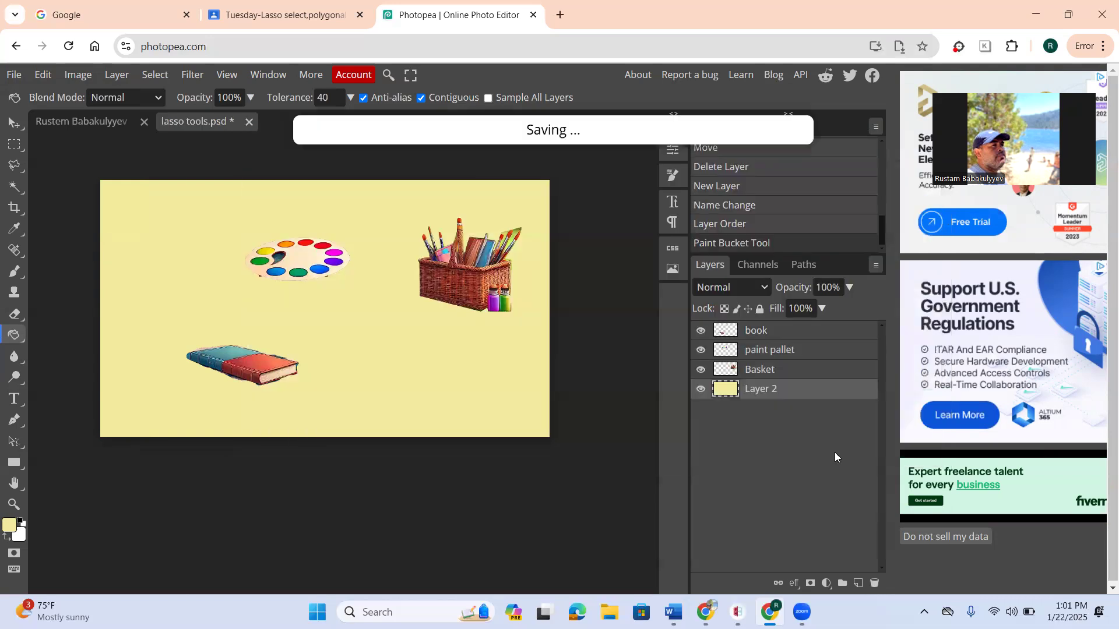